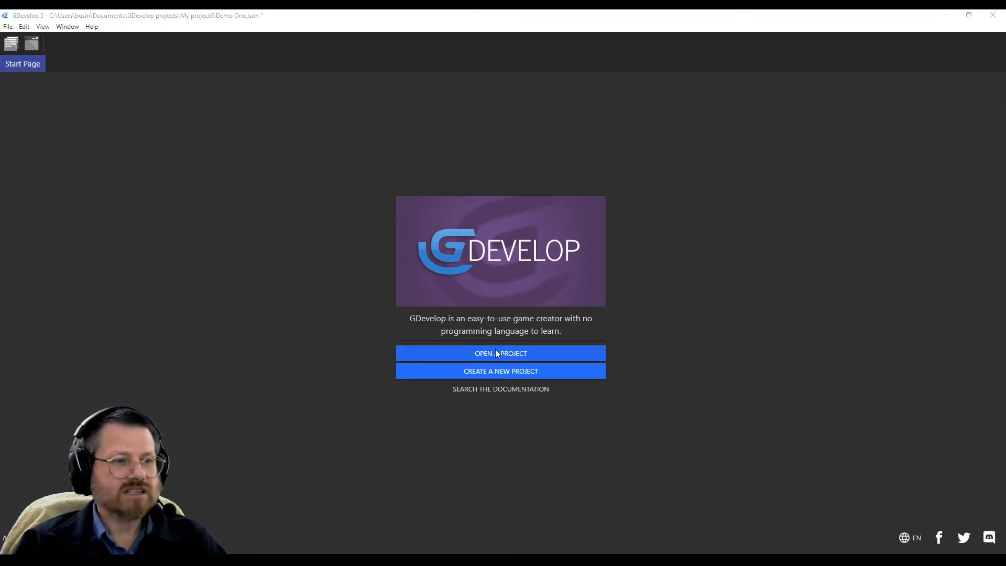
Step: Open the project file Demo One.json from the My project6 folder
left_click(299, 175)
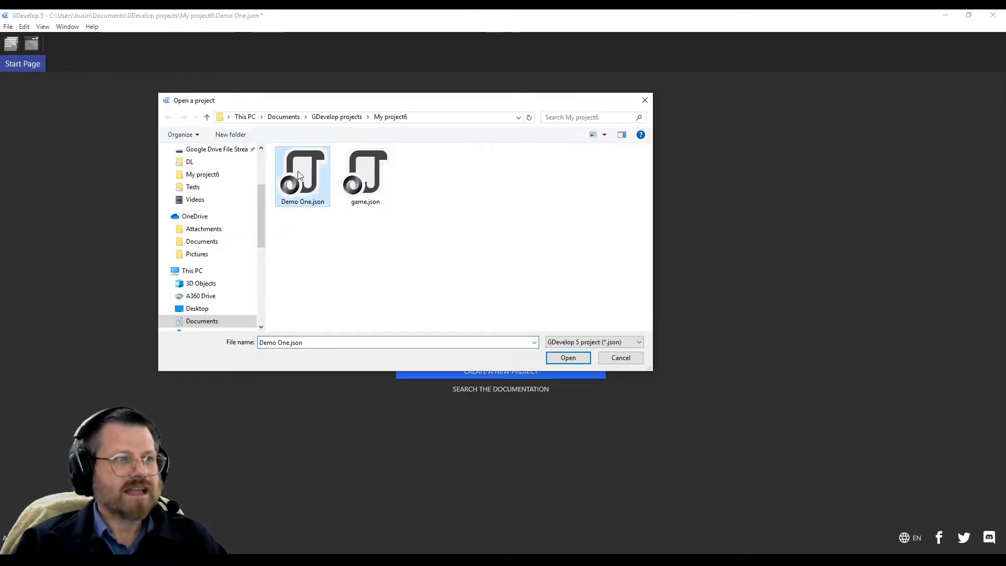
left_click(567, 357)
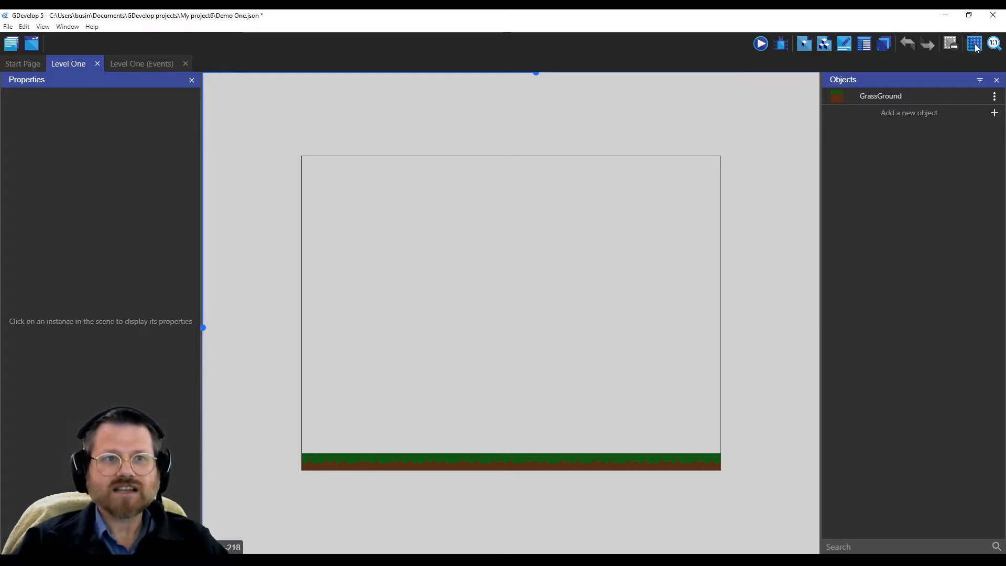
Step: Show the scene grid and move the GrassGround strip along it to X 96, Y 544
mouse_move(326, 457)
left_mouse_down()
mouse_move(375, 441)
mouse_move(325, 470)
mouse_move(330, 458)
left_mouse_up()
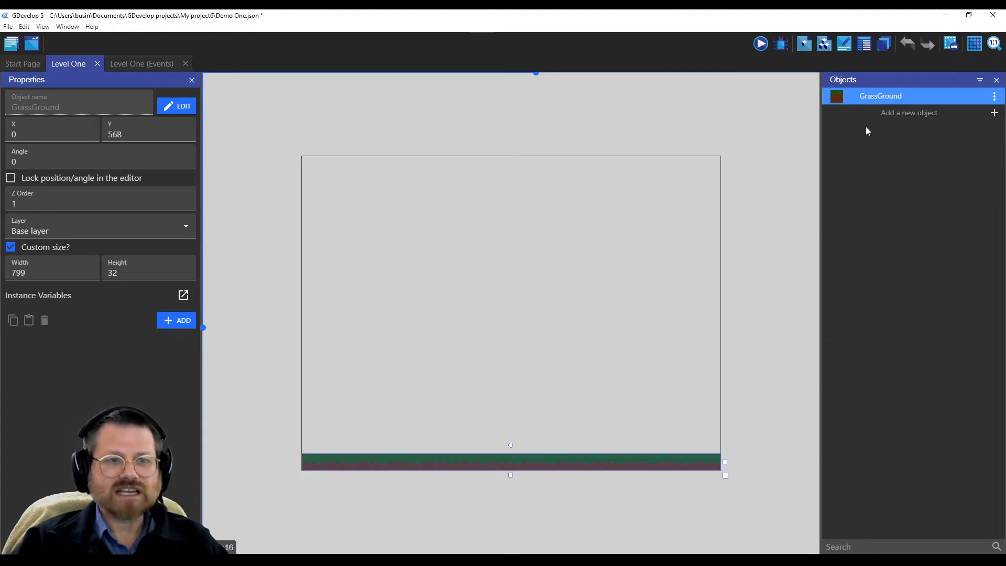
left_click(976, 44)
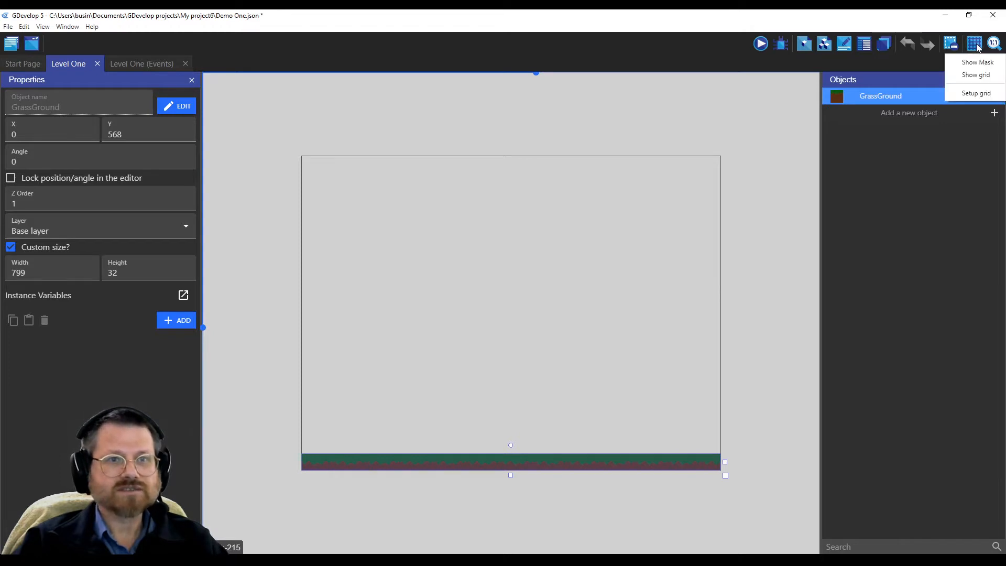
left_click(983, 76)
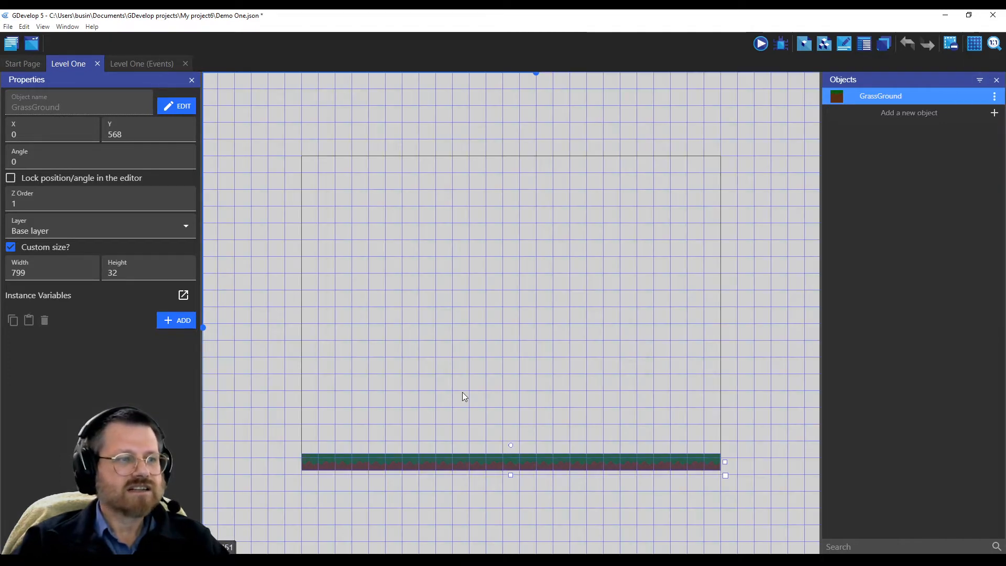
left_click_drag(309, 463, 374, 456)
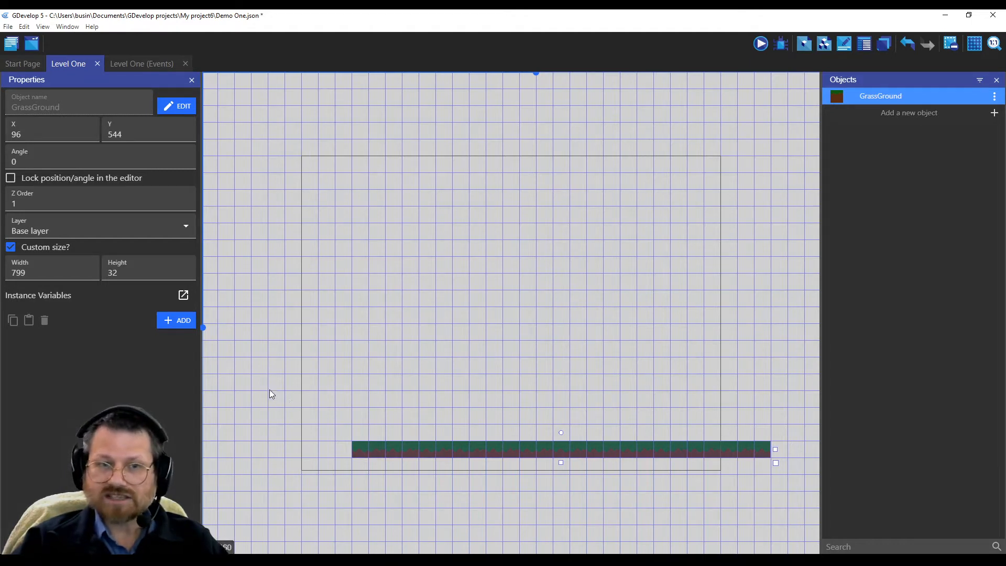
Step: Set the scene grid's Y offset to 24 pixels and apply the grid setup
left_click(975, 44)
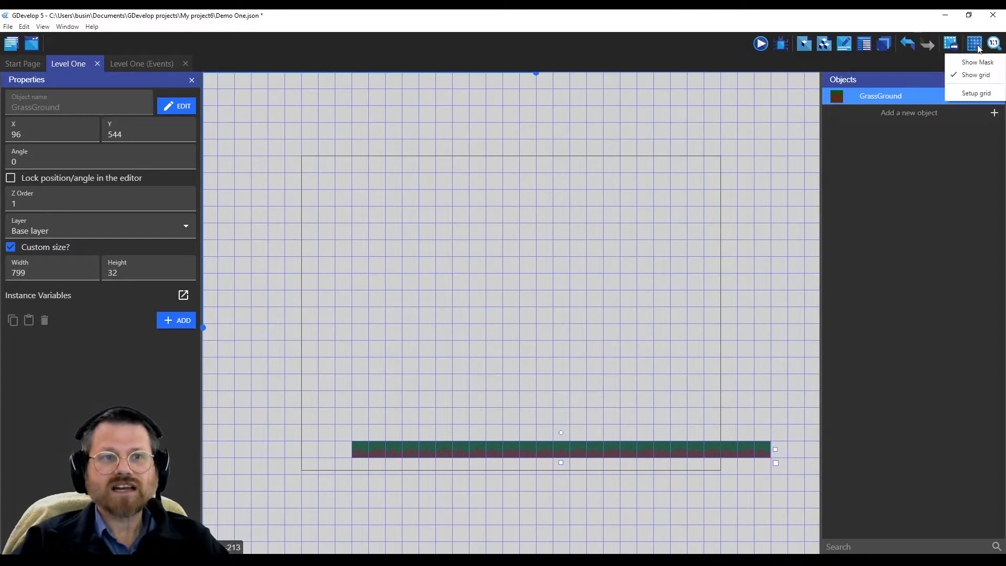
left_click(975, 93)
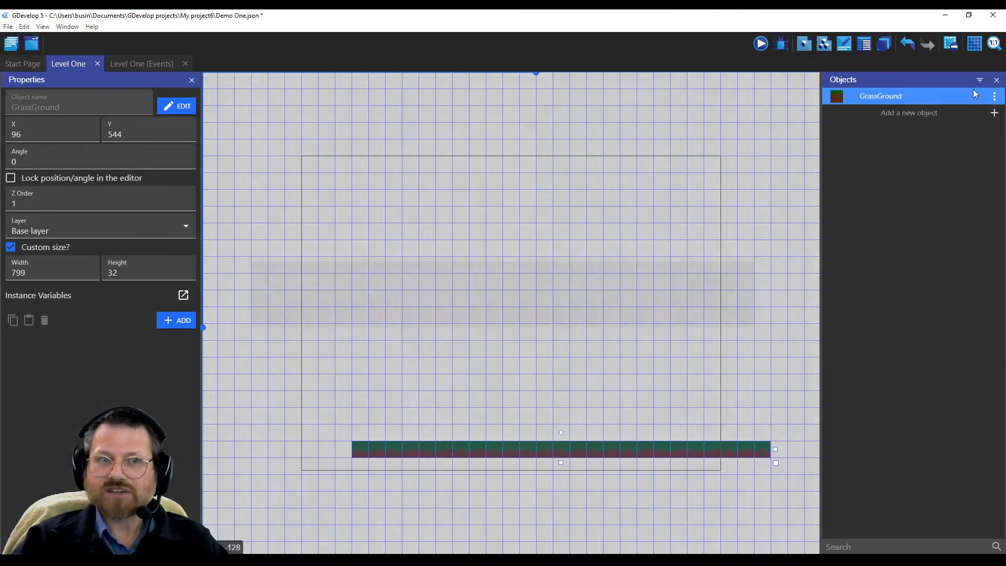
left_click(591, 289)
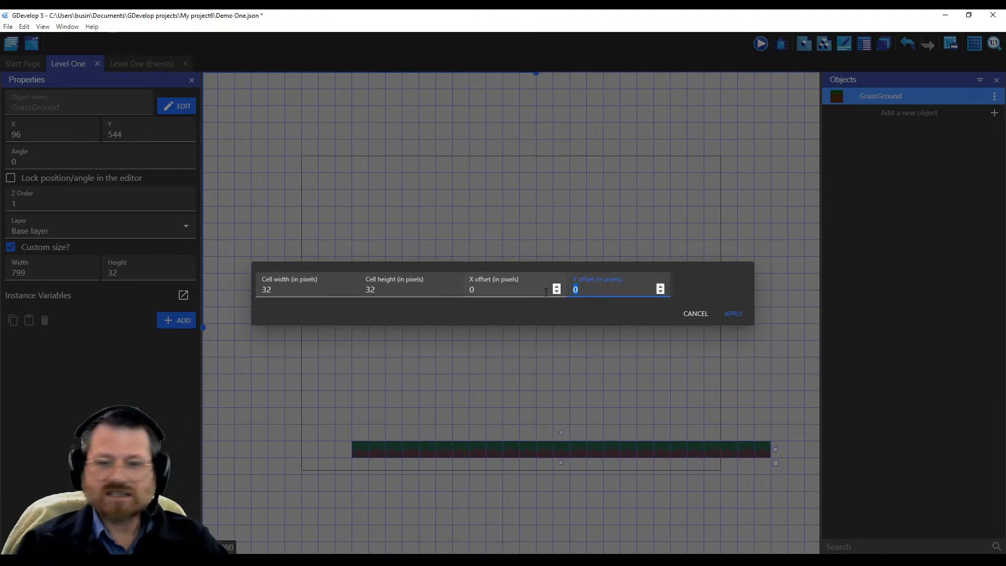
type("24")
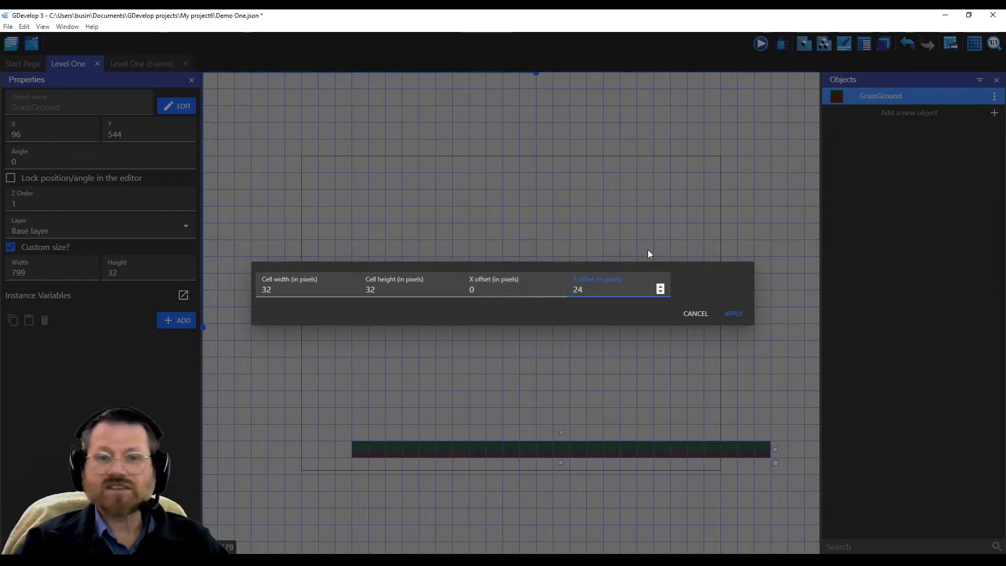
left_click(732, 313)
Step: Move the GrassGround strip to X 0, Y 568 along the scene's lower edge and stretch its width to 800
left_click_drag(368, 448, 318, 462)
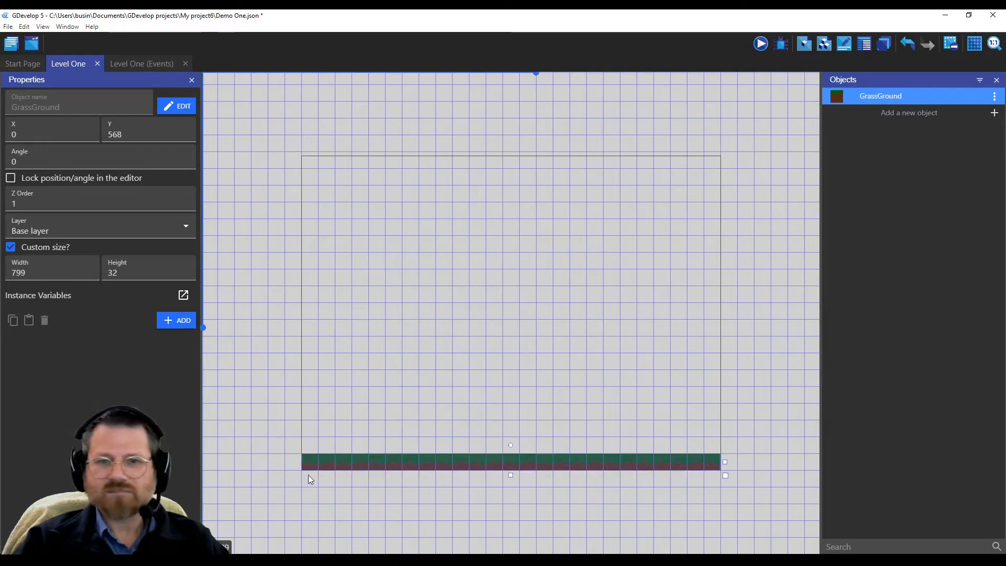
mouse_move(307, 472)
left_mouse_down()
mouse_move(358, 429)
mouse_move(308, 447)
mouse_move(313, 464)
left_mouse_up()
left_click(319, 448)
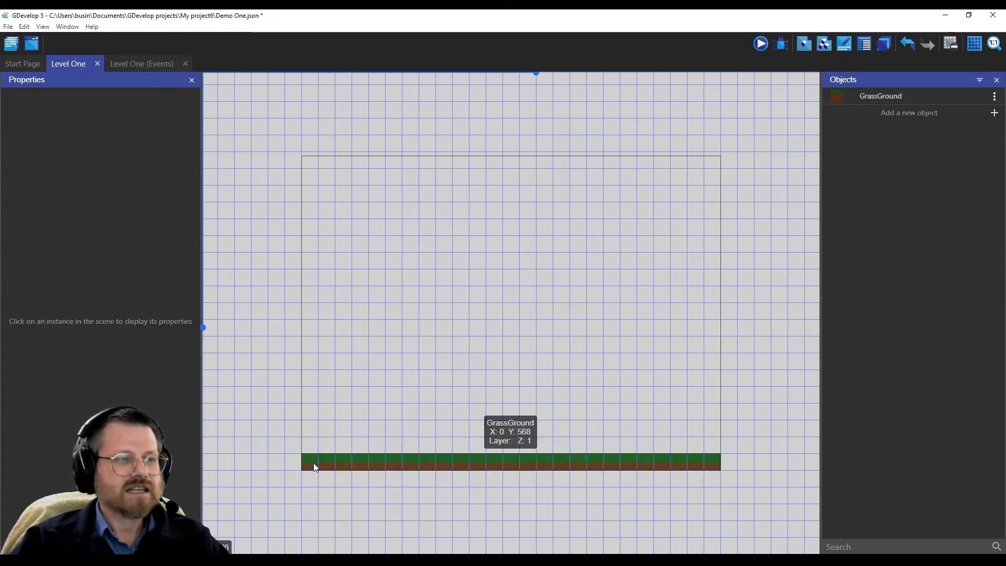
left_click(670, 462)
left_click_drag(725, 463, 716, 476)
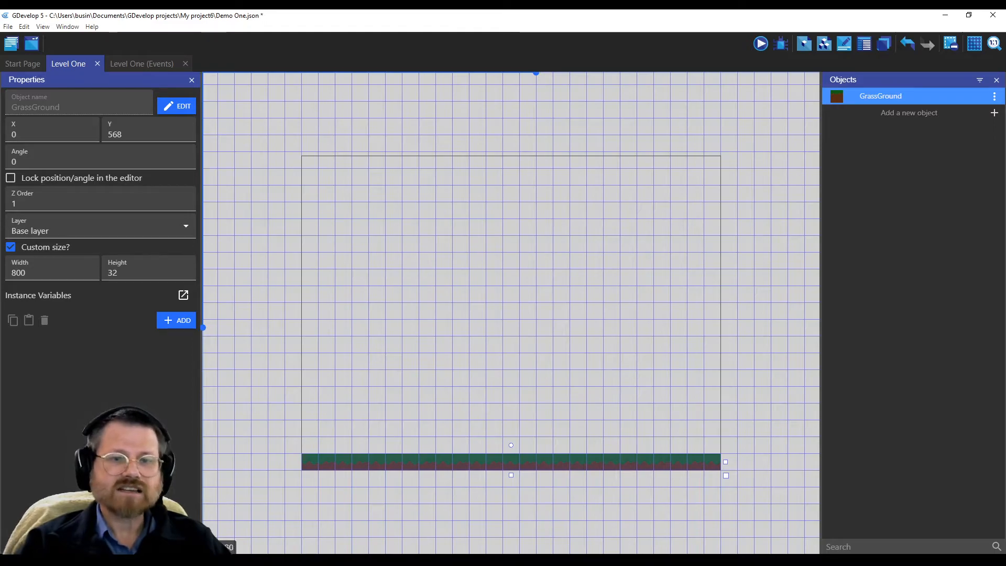
Step: Switch to OpenGameArt.org in the Chrome browser and browse its 2D art collection
key("alt+Tab")
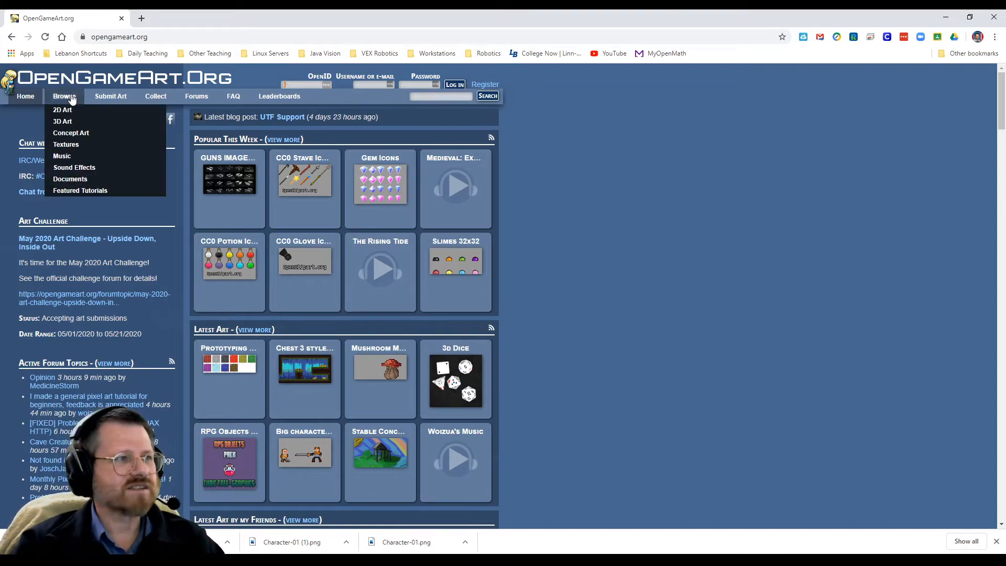
left_click(61, 107)
left_click(61, 114)
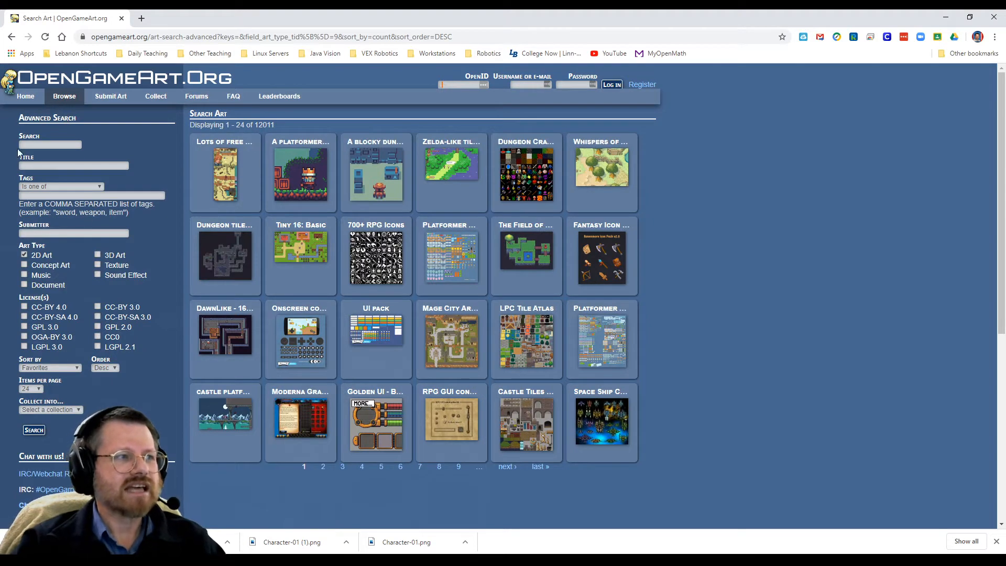
Step: Search the 2D art for "bear", limited to the CC0 license
left_click(32, 144)
left_click(61, 157)
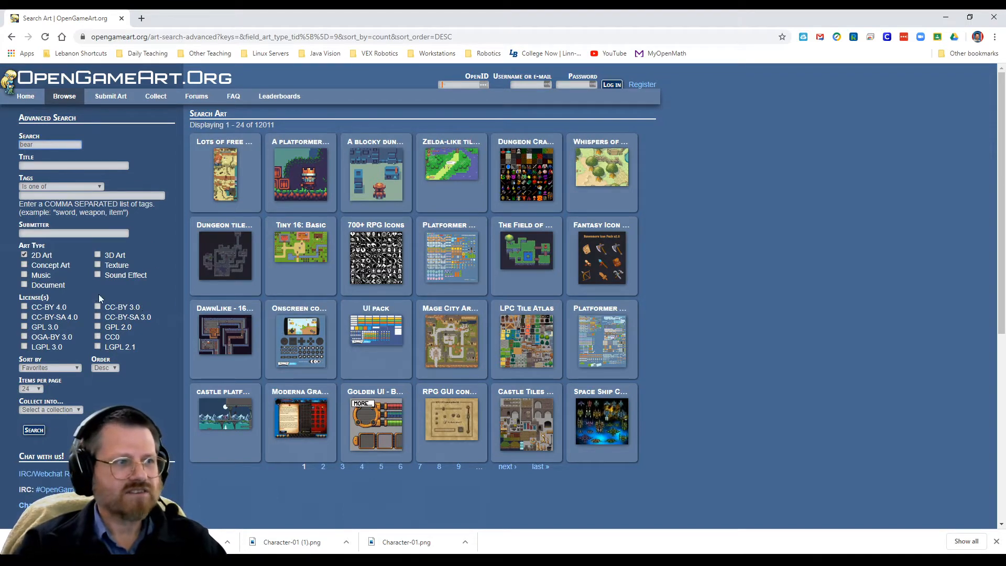
left_click(97, 336)
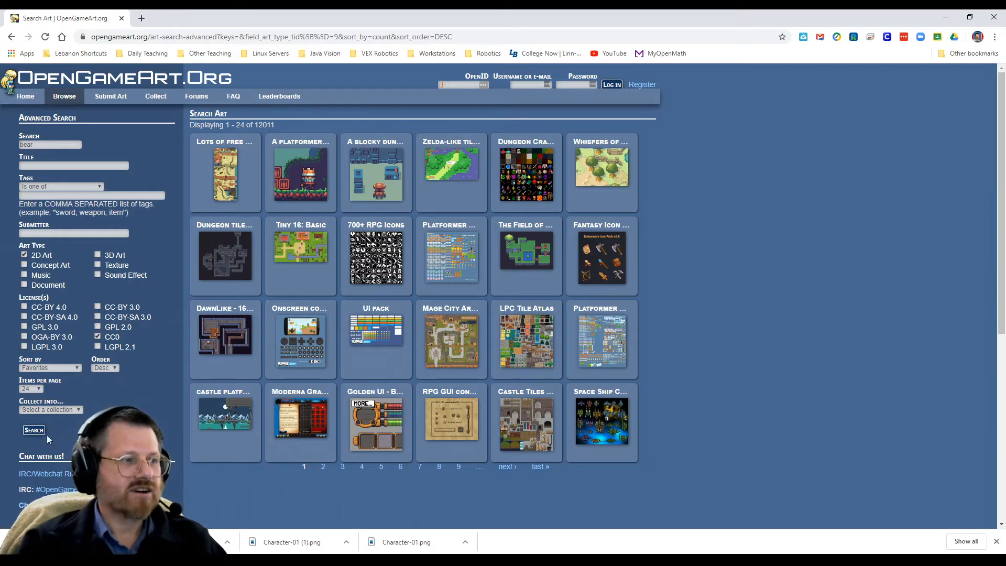
left_click(32, 432)
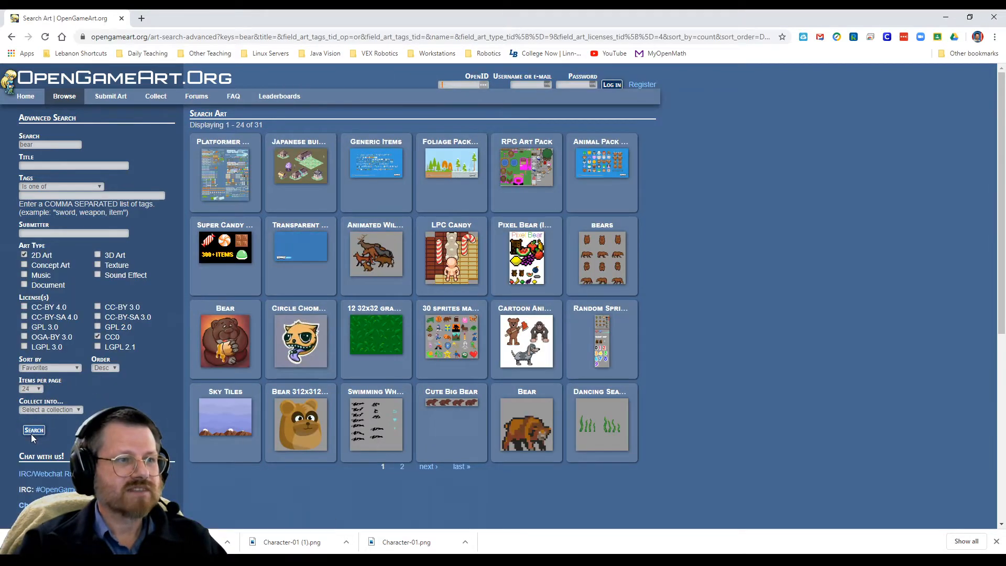
Step: Download Character-01.png from the "Bear 312x312" entry and save it as Bear.png in the My project6 folder, overwriting the existing file
left_click(311, 431)
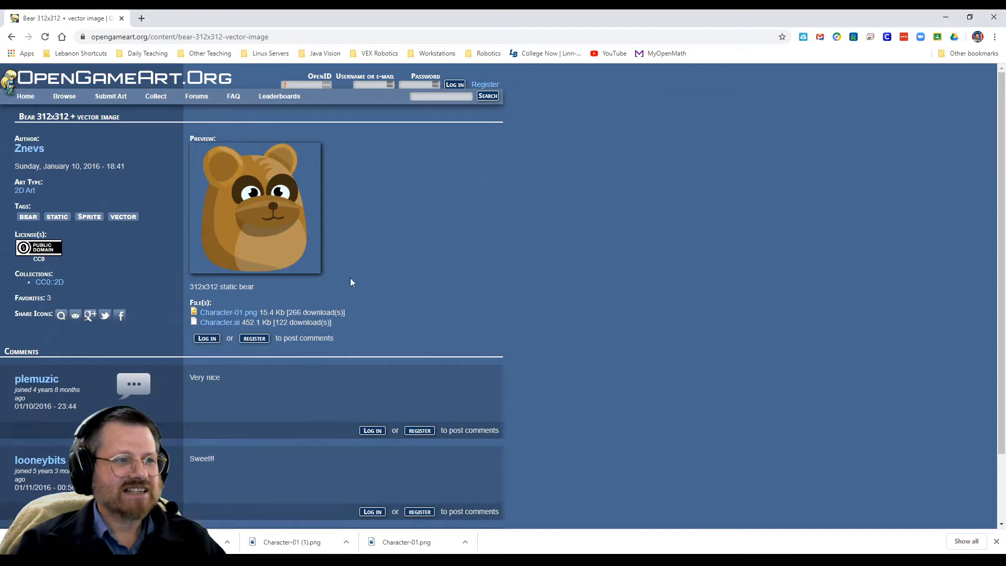
left_click(231, 313)
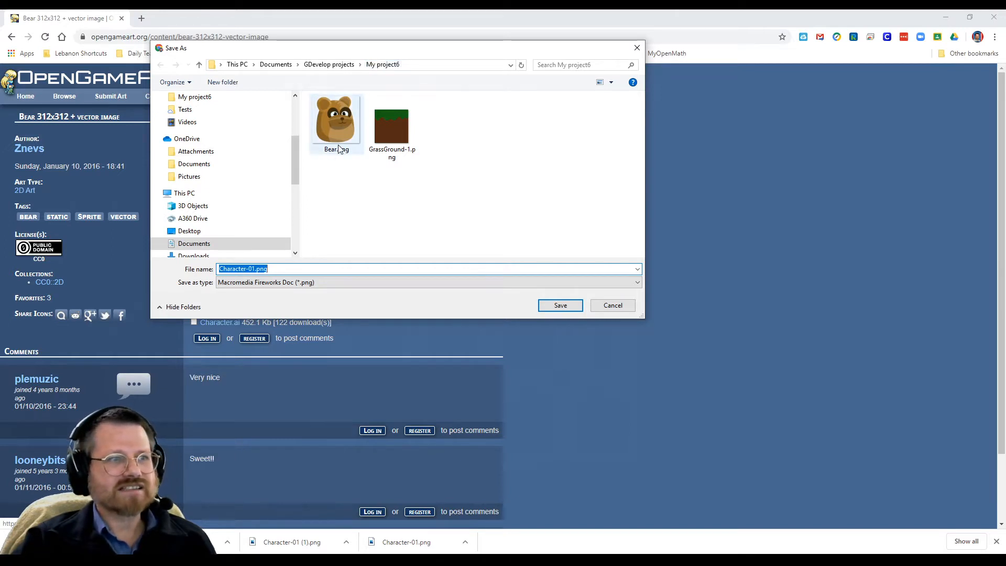
left_click(329, 124)
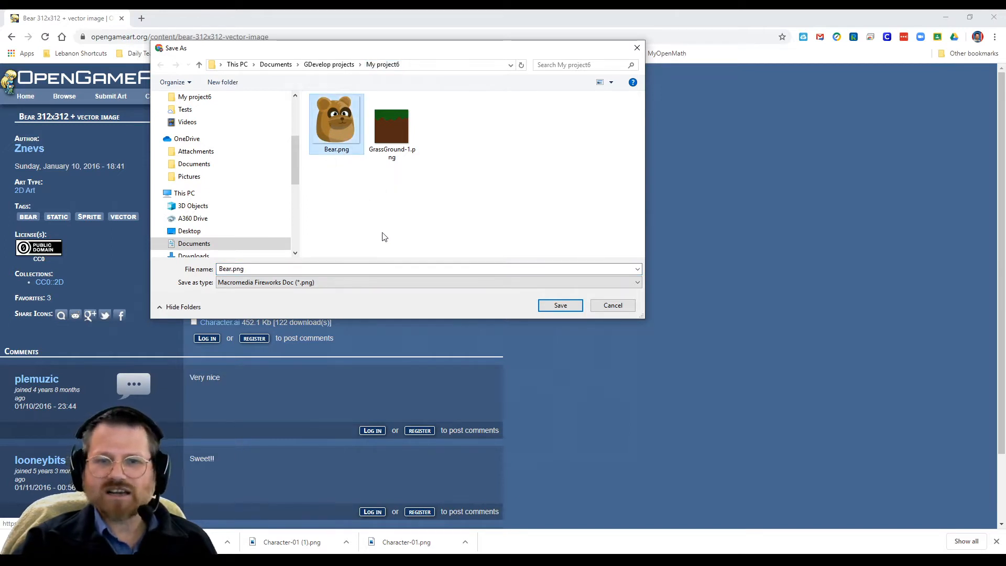
left_click(253, 272)
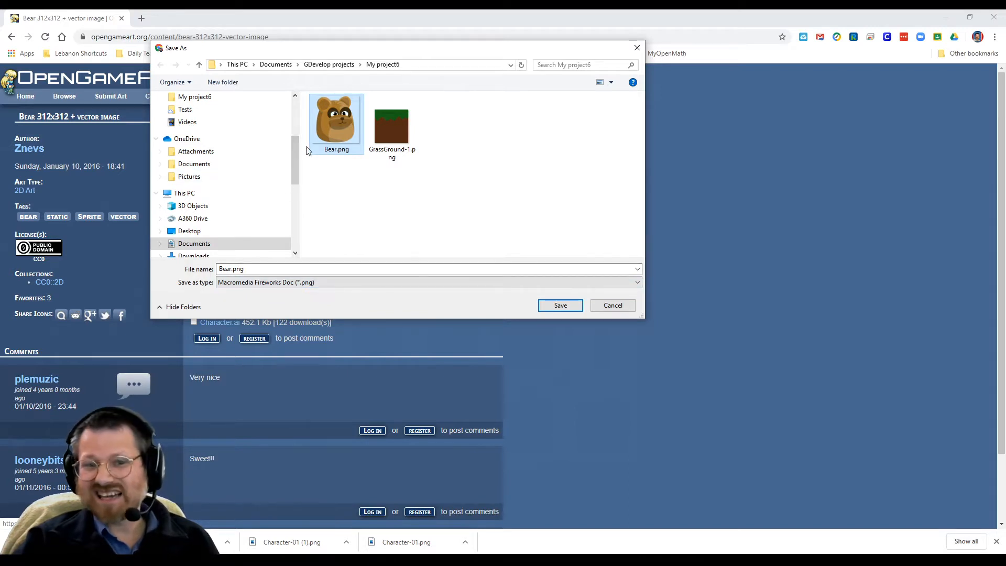
left_click(554, 306)
left_click(533, 290)
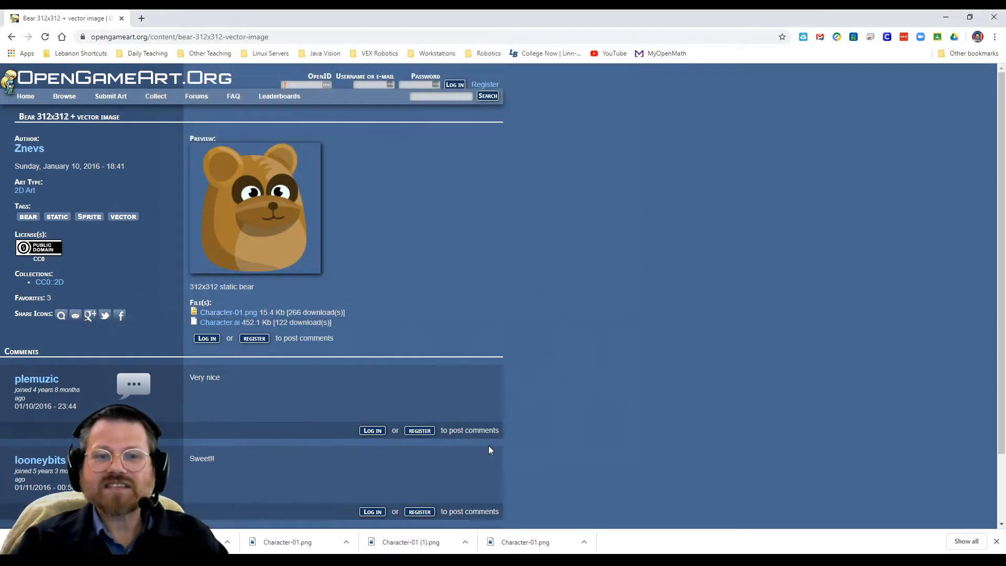
Step: Switch back to GDevelop and add a new Sprite object named Player to the scene's objects
mouse_move(794, 559)
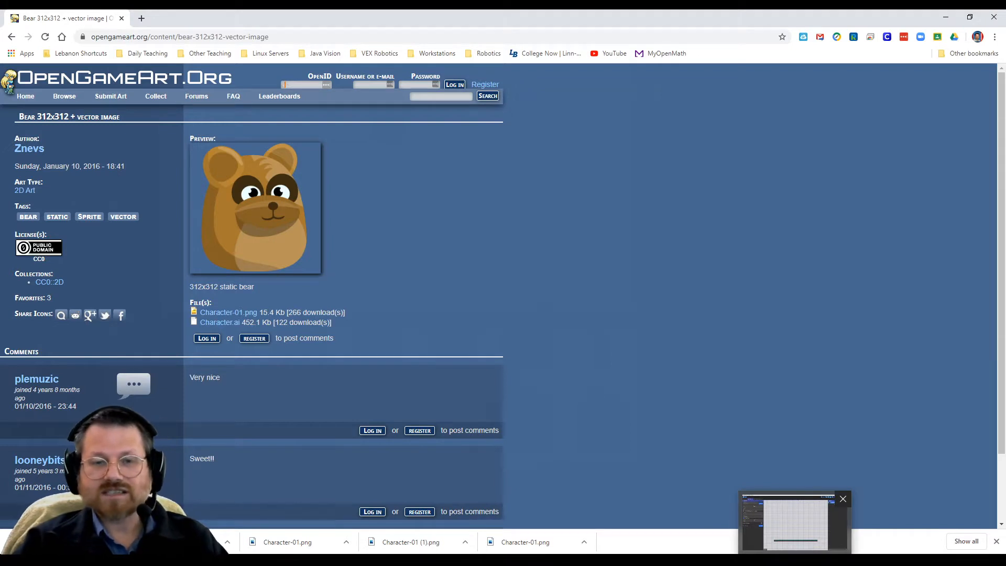
left_click(794, 521)
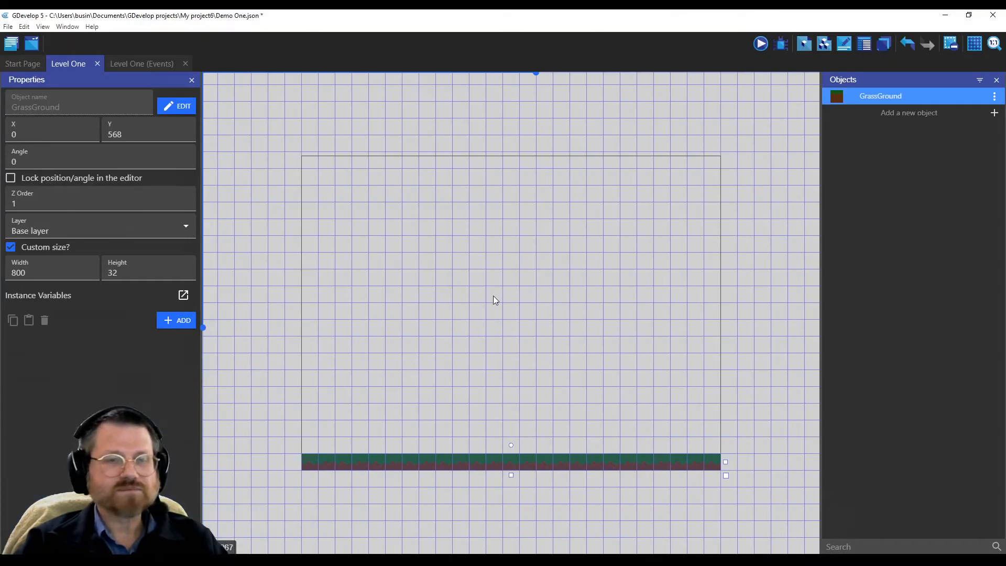
left_click(994, 113)
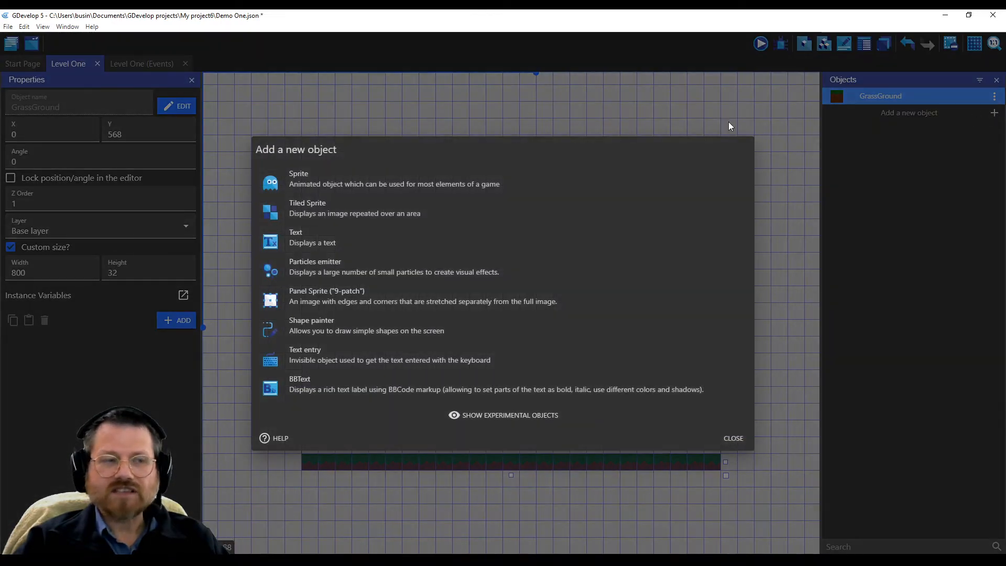
left_click(273, 180)
left_click_drag(323, 267, 247, 268)
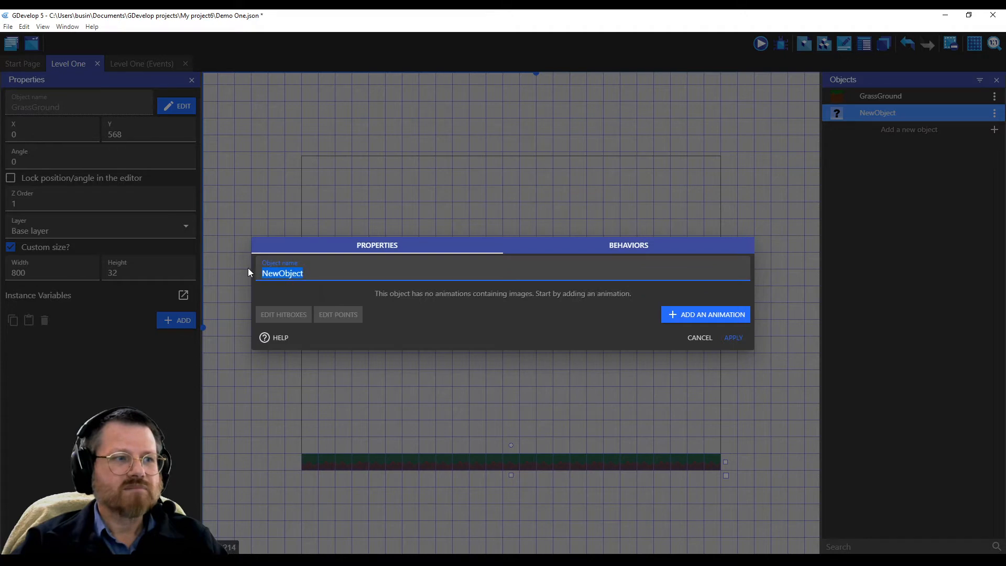
type("Player")
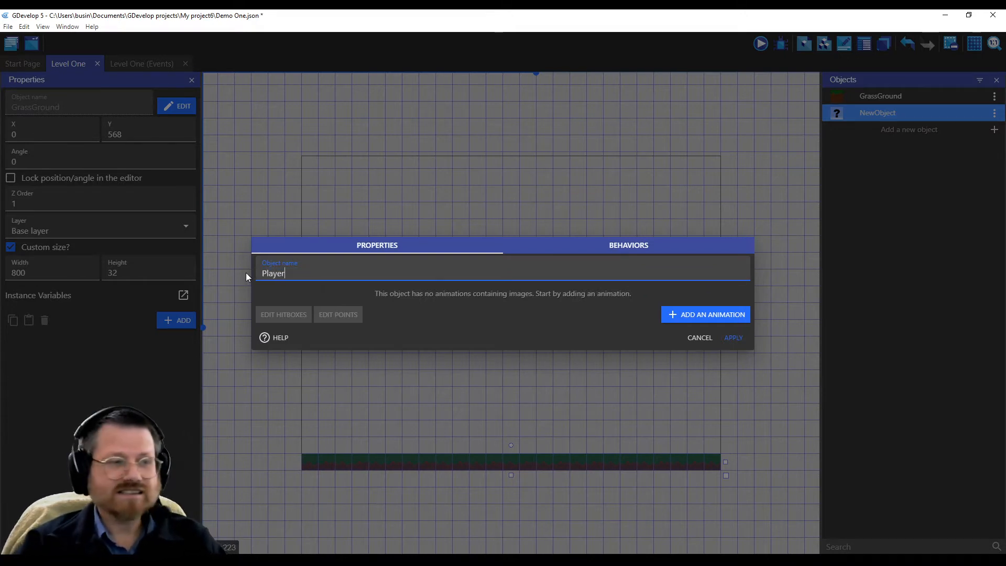
Step: Add an animation to the Player object using the image Bear.png and apply the object's properties
left_click(702, 314)
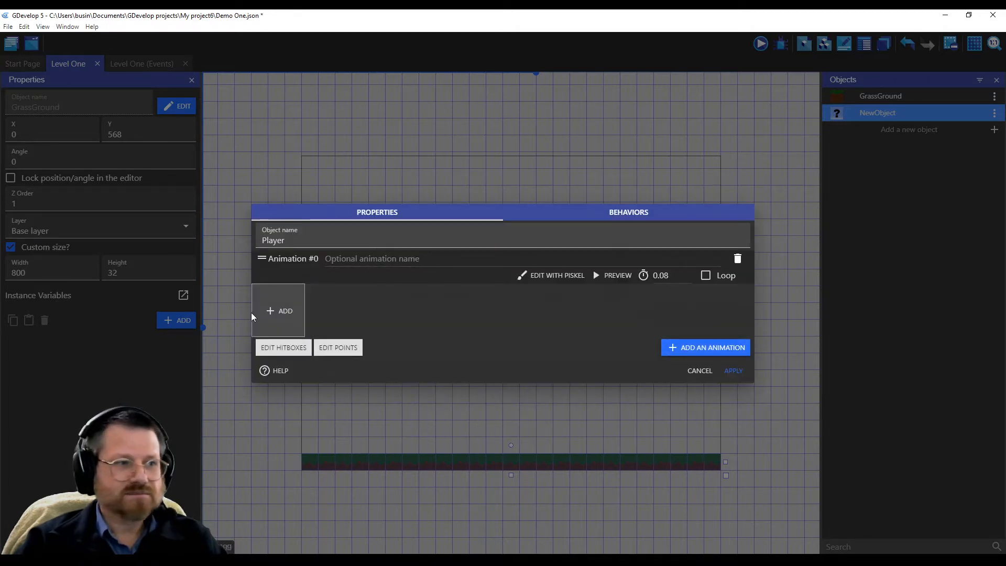
left_click(279, 311)
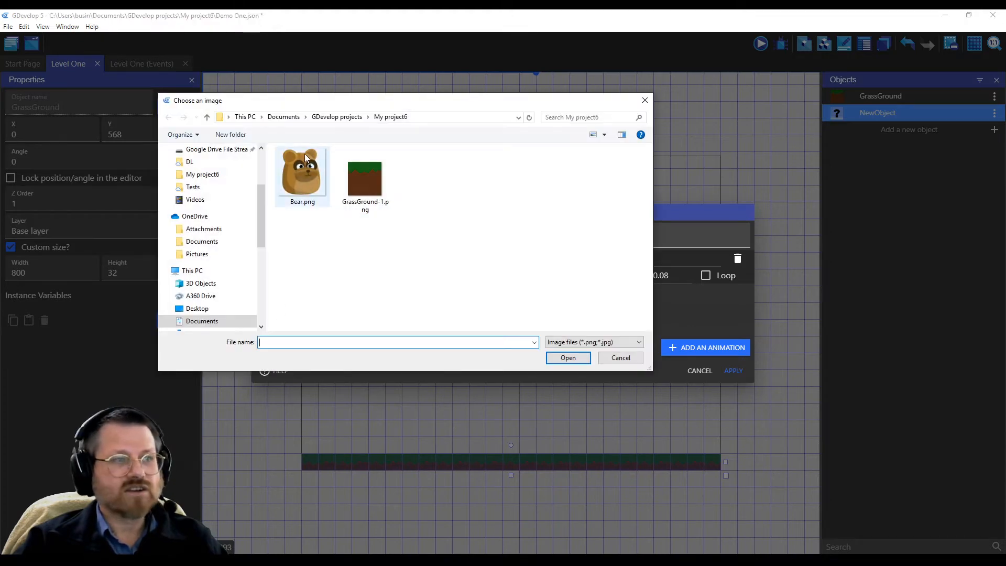
left_click(302, 169)
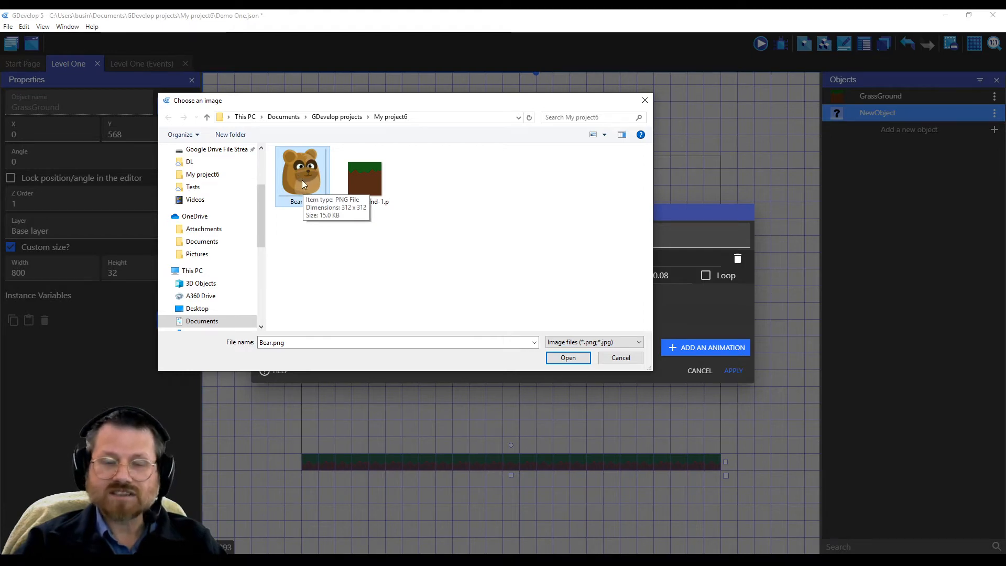
left_click(579, 359)
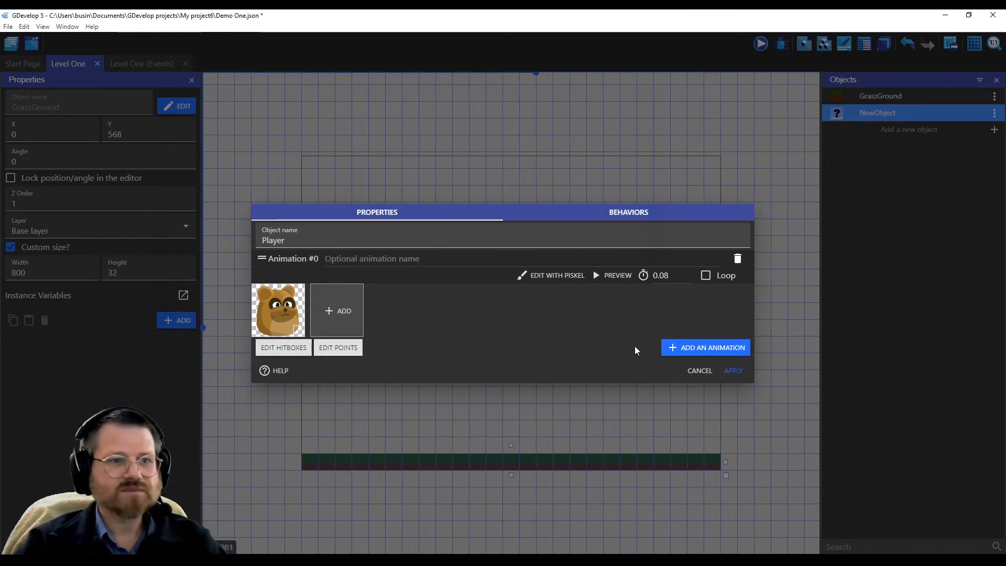
left_click(732, 371)
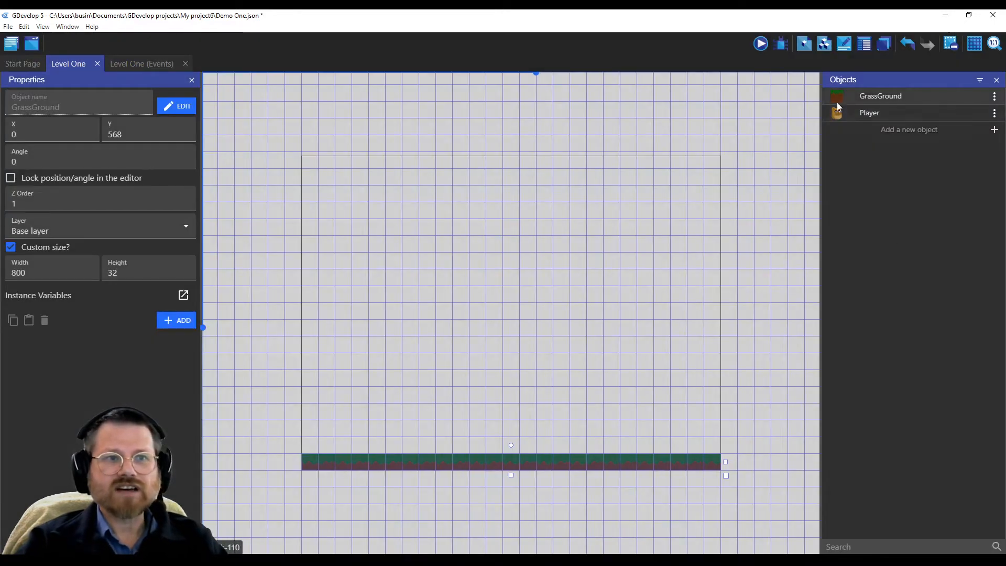
Step: Place a Player instance above the grass at X 32, Y 248 and select it
left_click_drag(840, 113, 326, 298)
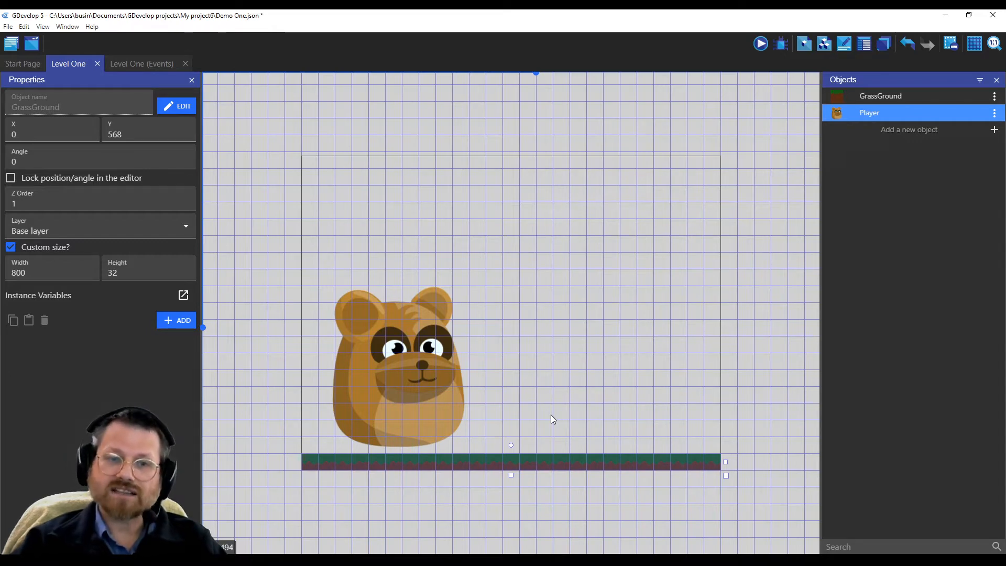
left_click(419, 430)
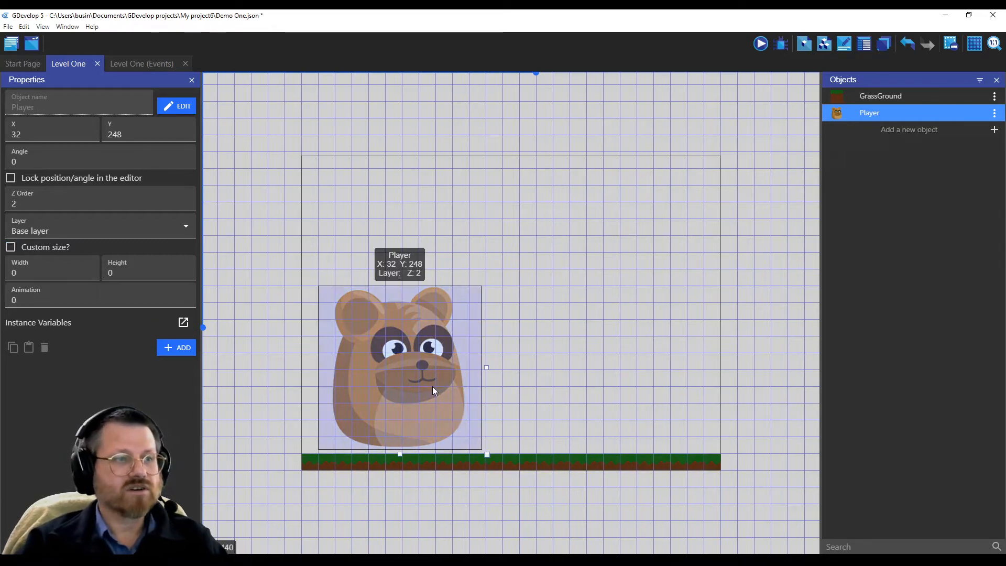
Step: Resize the Player instance to 64 by 64 and move it to X 128, Y 344 above the grass
left_click_drag(486, 455, 352, 344)
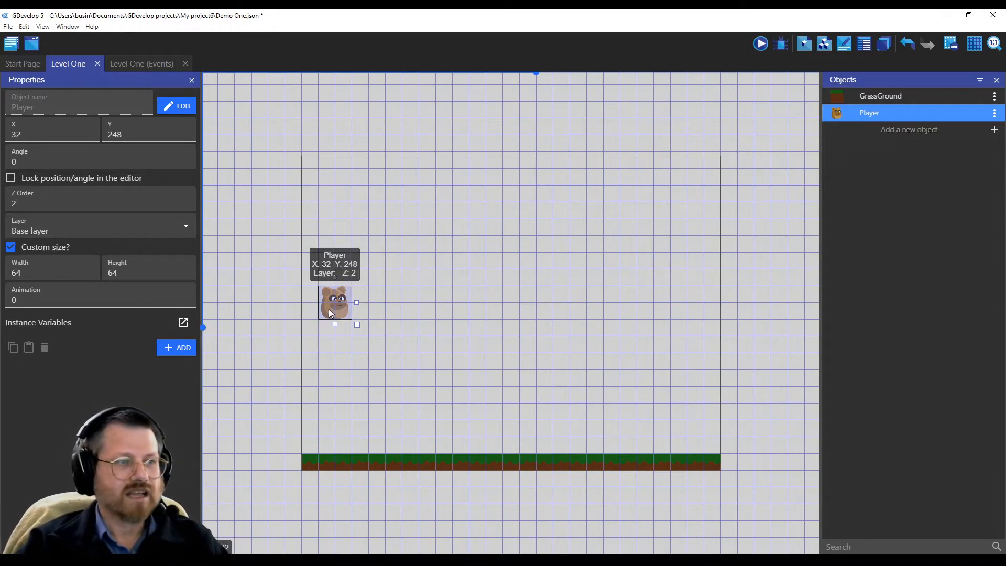
left_click_drag(347, 309, 400, 371)
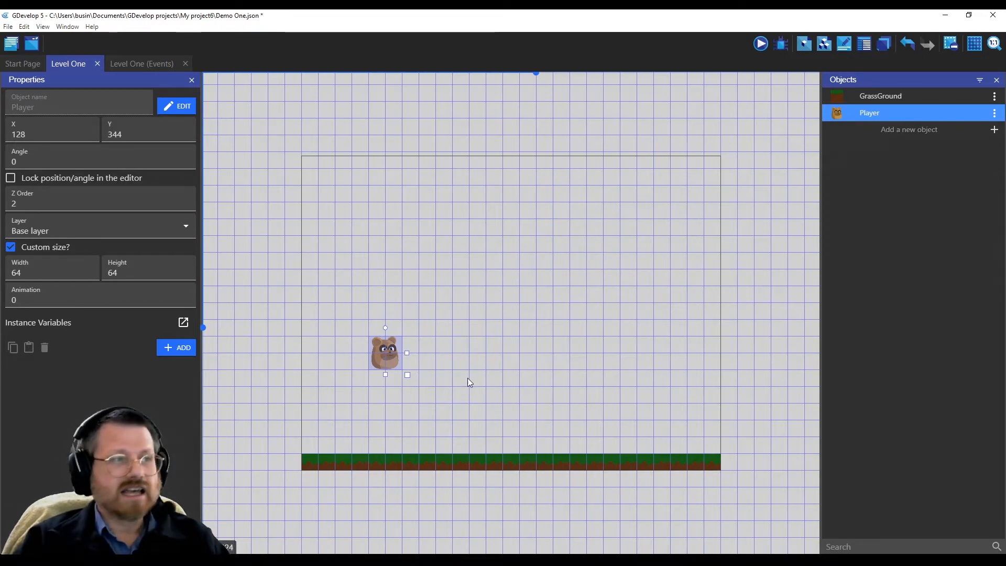
Step: Add a new event to the Level One events with a Key pressed condition for the a key
left_click(144, 63)
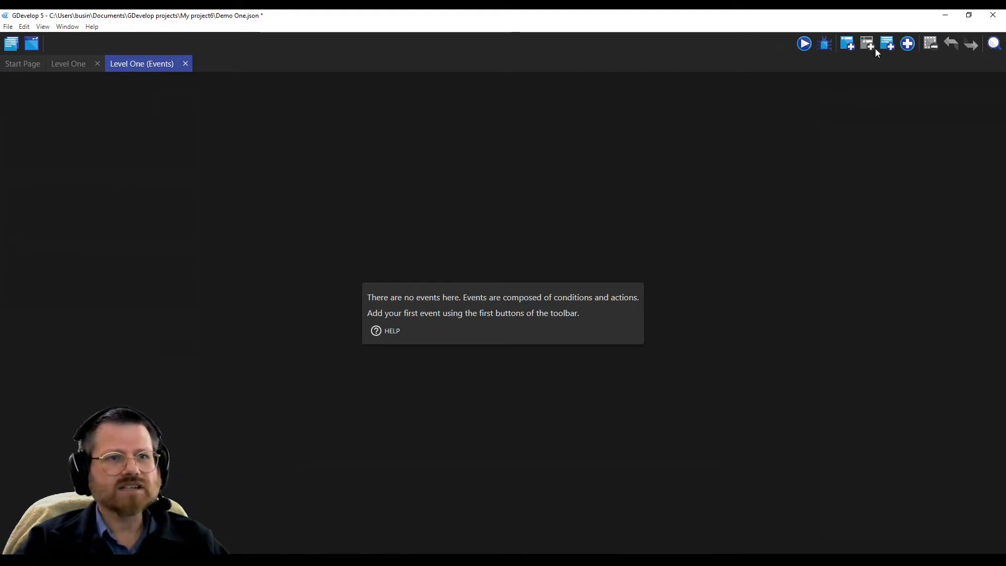
left_click(847, 44)
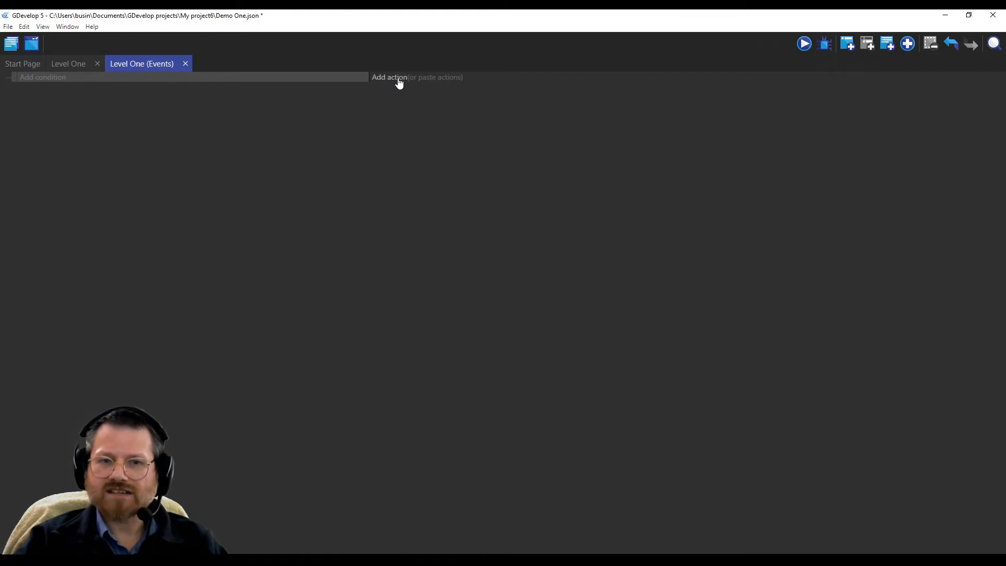
left_click(51, 82)
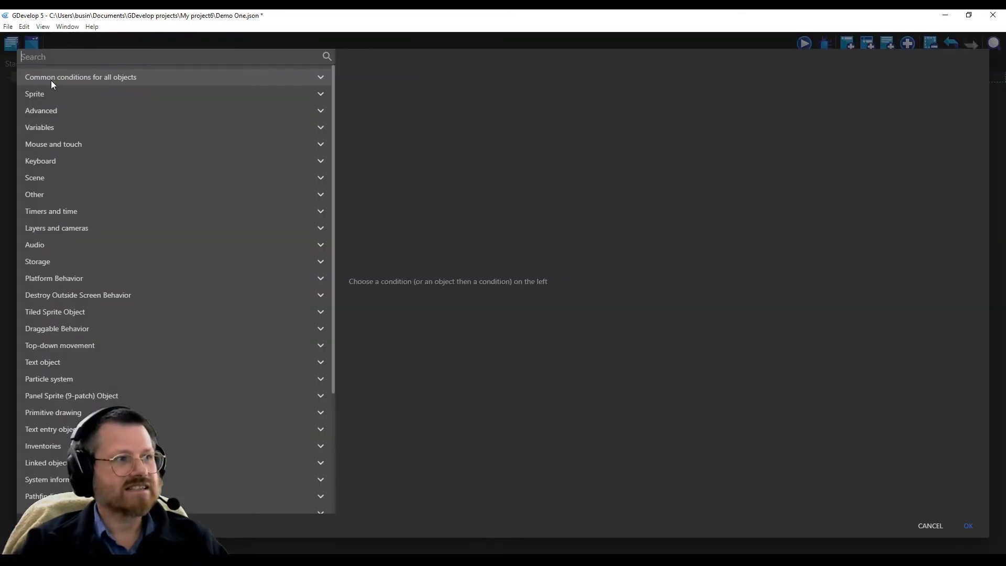
left_click(36, 161)
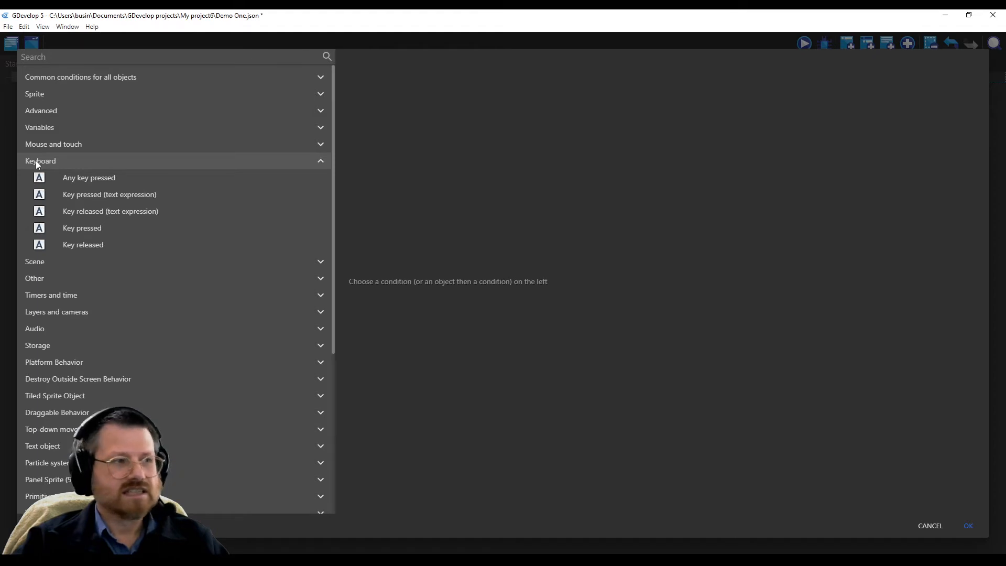
left_click(87, 229)
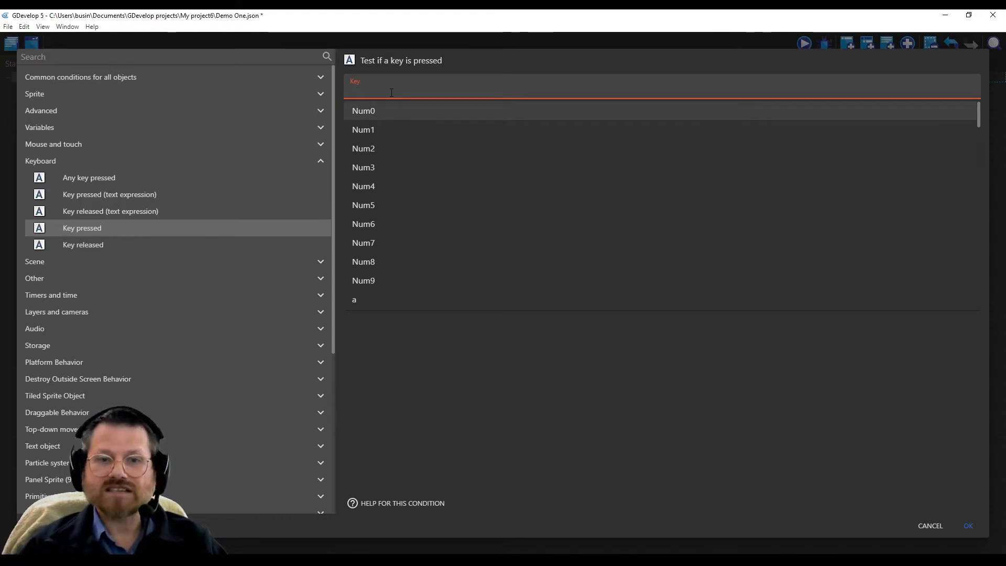
type("a")
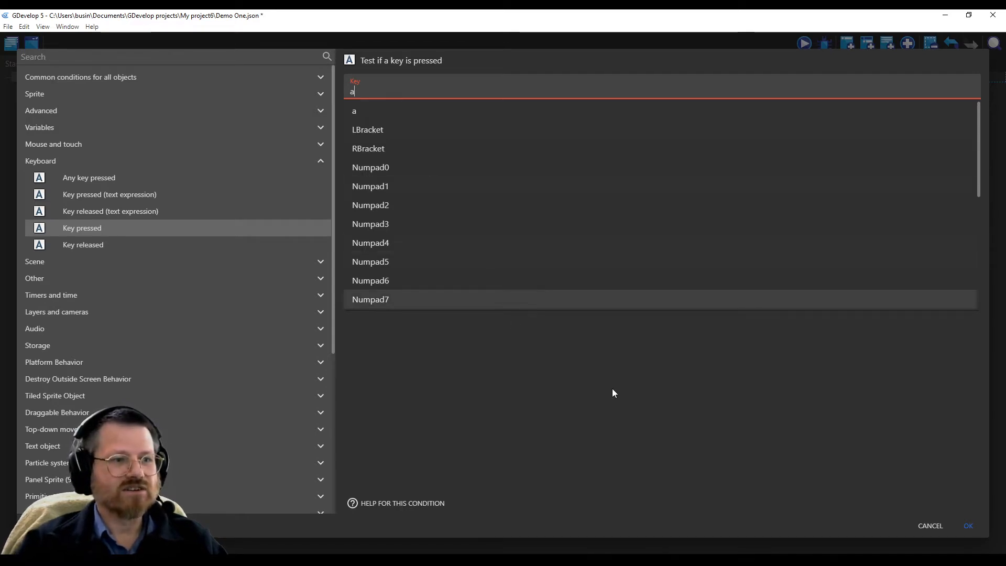
left_click(969, 525)
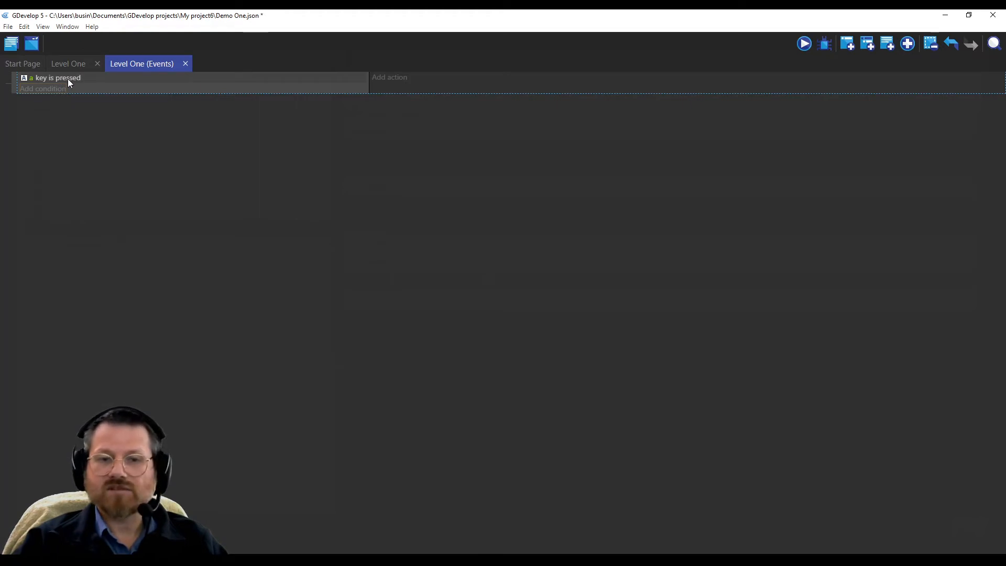
Step: Add an action to the a-key event that subtracts 2 from the X position of Player
left_click(388, 79)
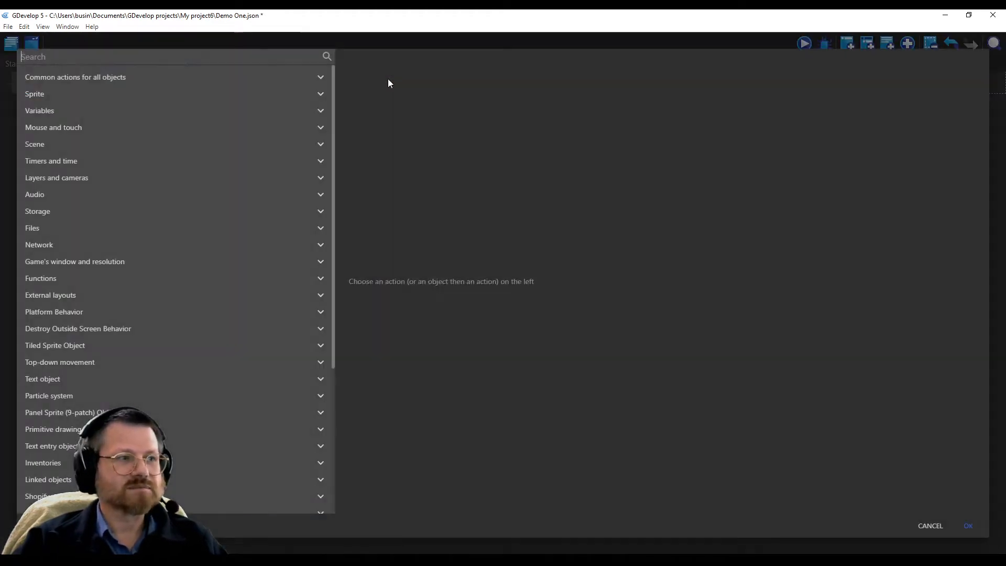
left_click(98, 76)
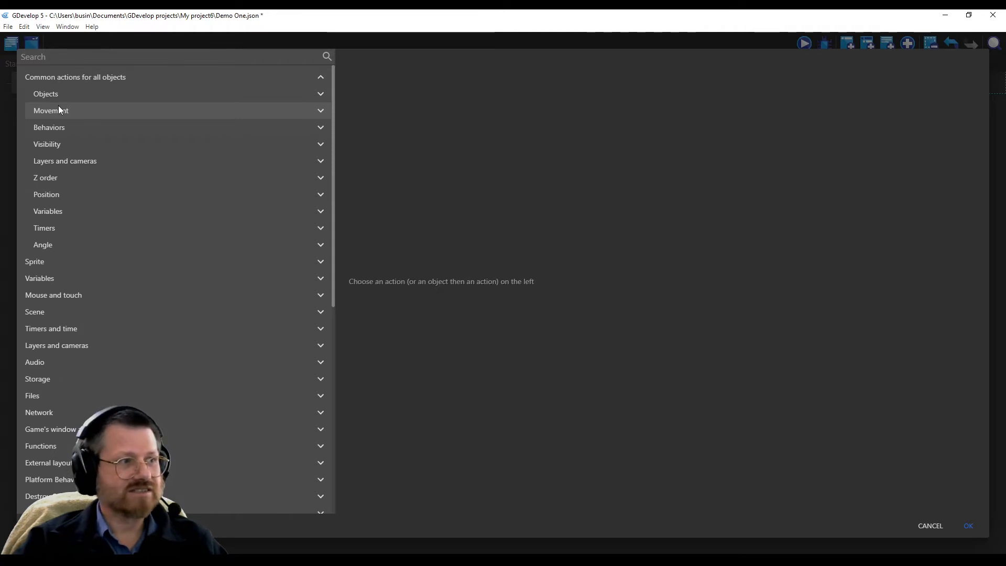
left_click(61, 194)
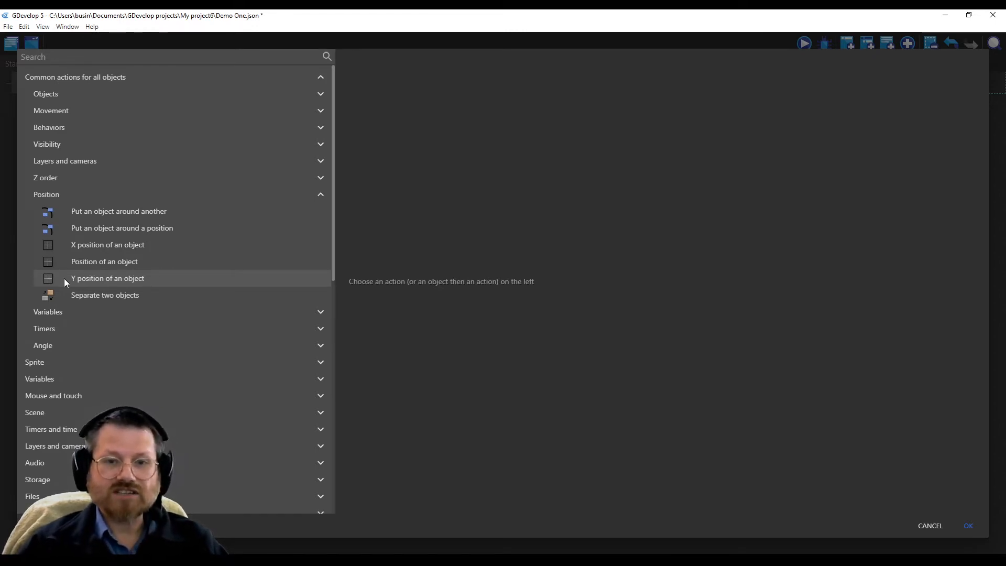
left_click(74, 244)
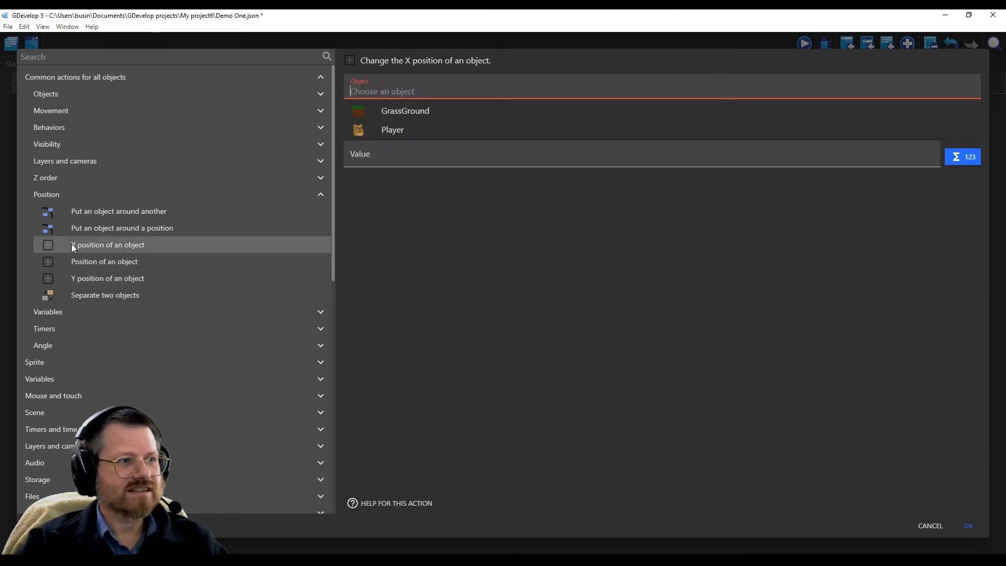
left_click(392, 129)
left_click(380, 120)
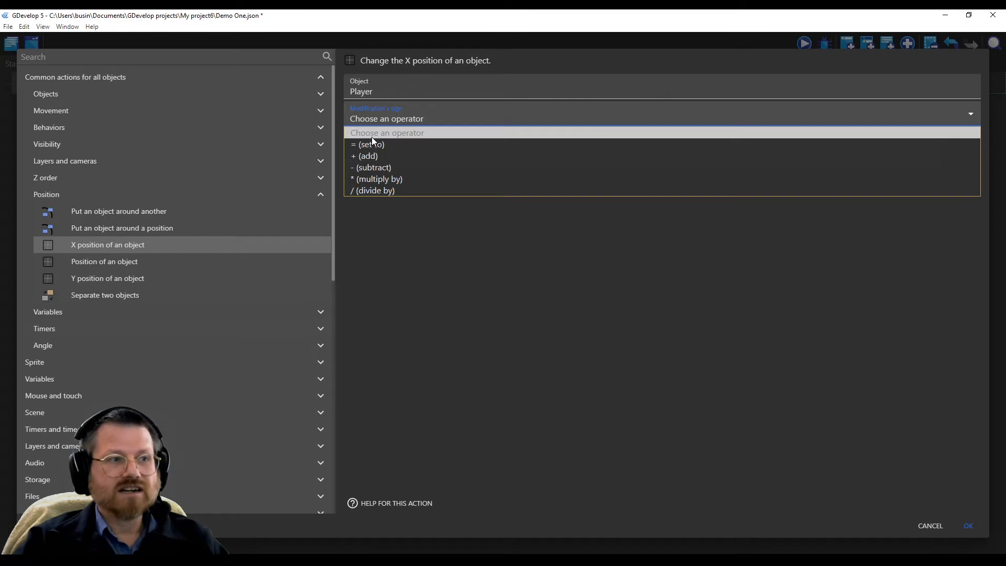
left_click(374, 166)
left_click(372, 149)
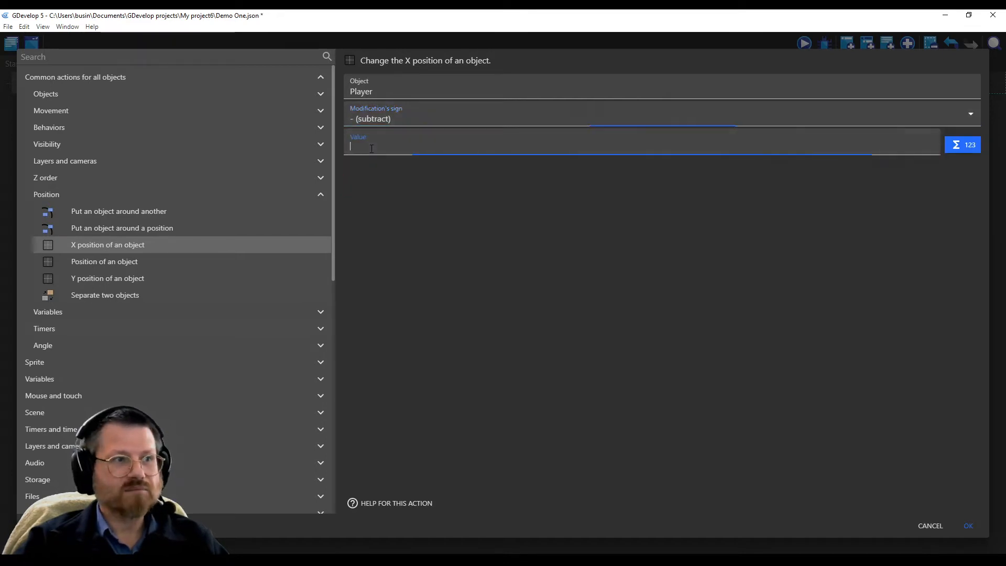
type("2")
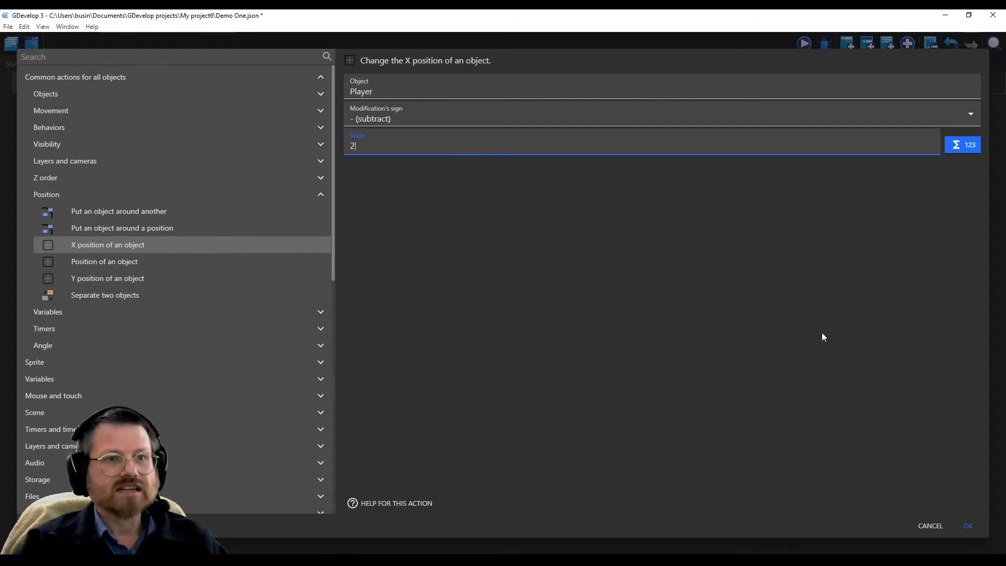
left_click(968, 525)
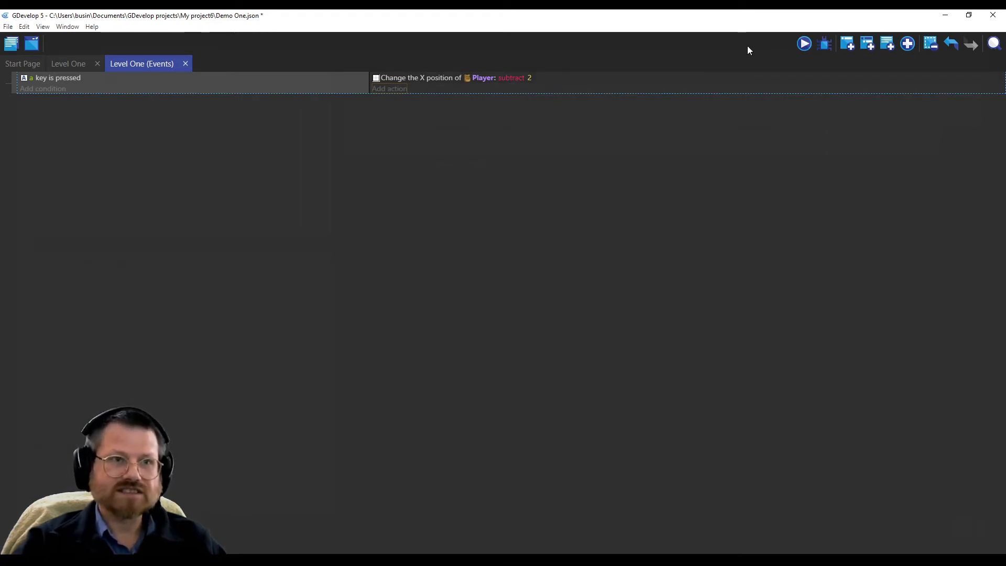
Step: Preview the game, test moving the bear with the a key, and close the preview
left_click(804, 44)
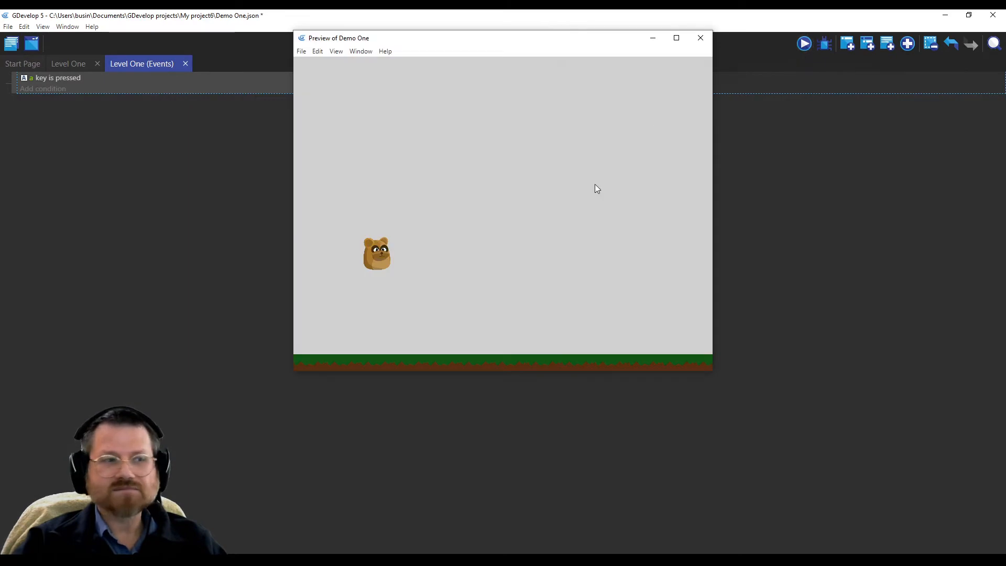
key("a")
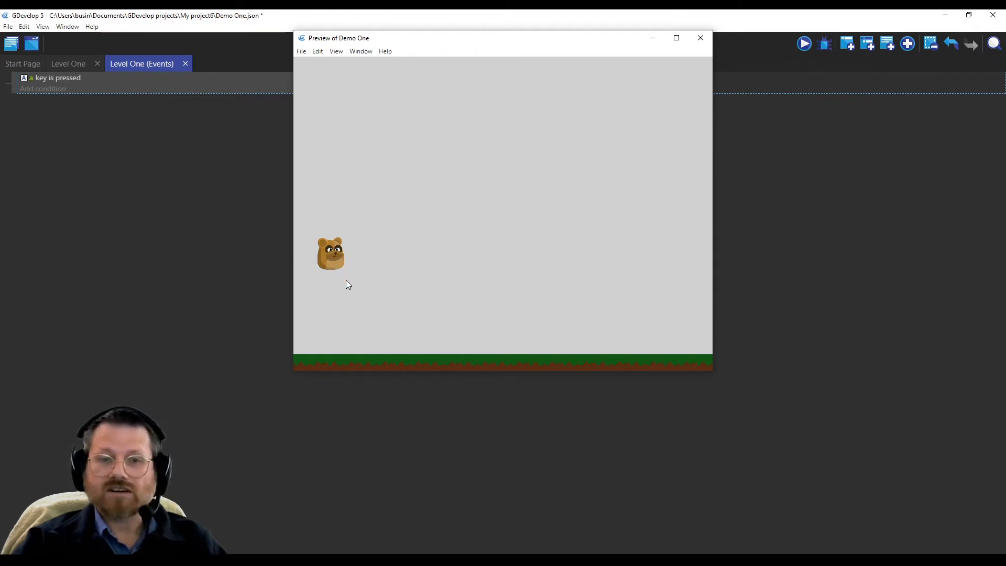
left_click(695, 41)
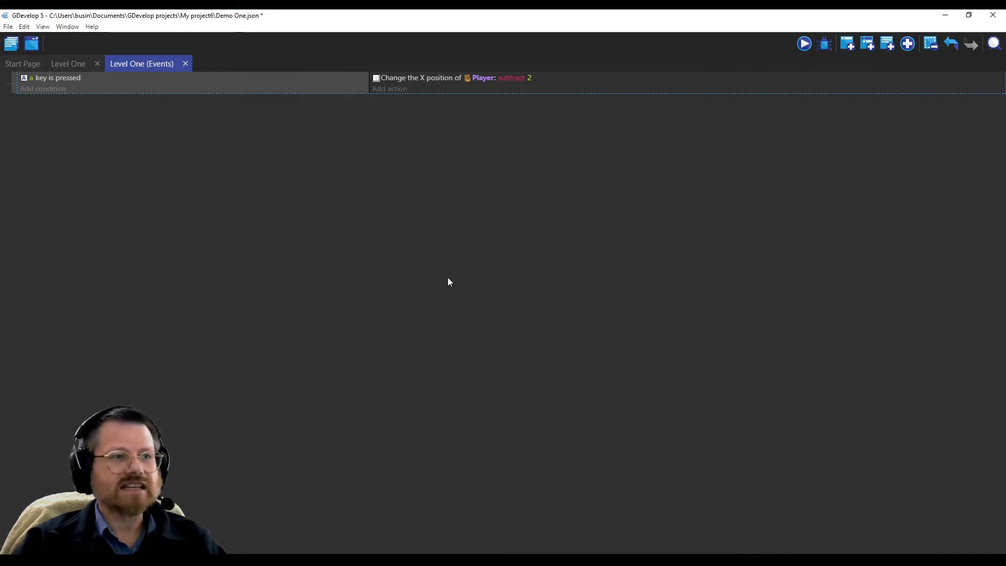
Step: Duplicate the a-key event directly below the original
right_click(331, 86)
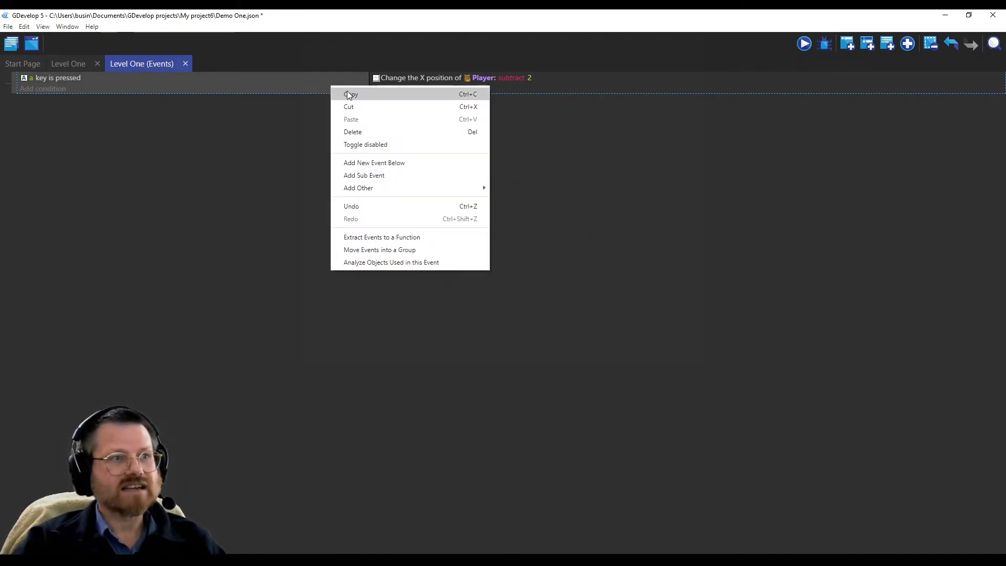
left_click(347, 91)
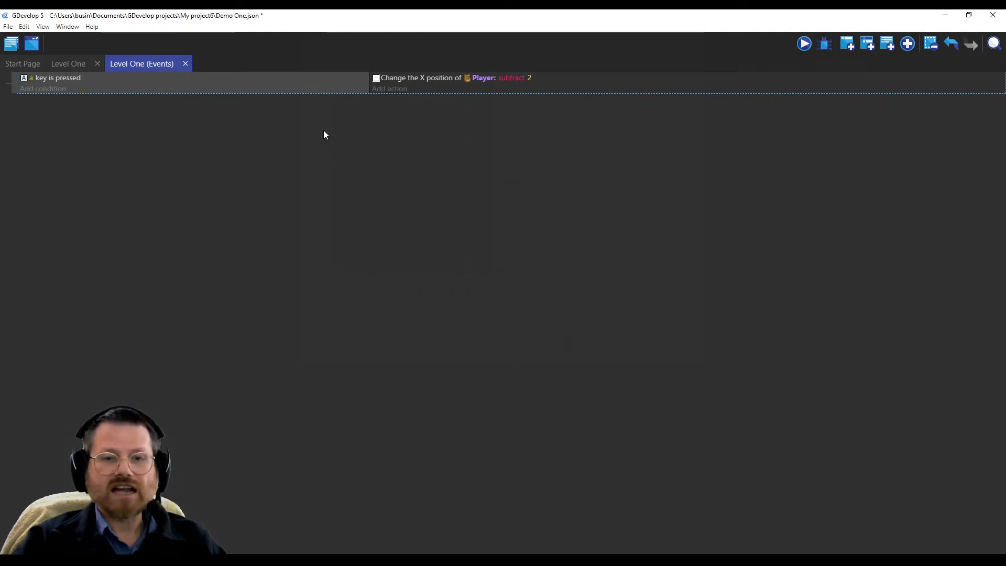
key("ctrl+v")
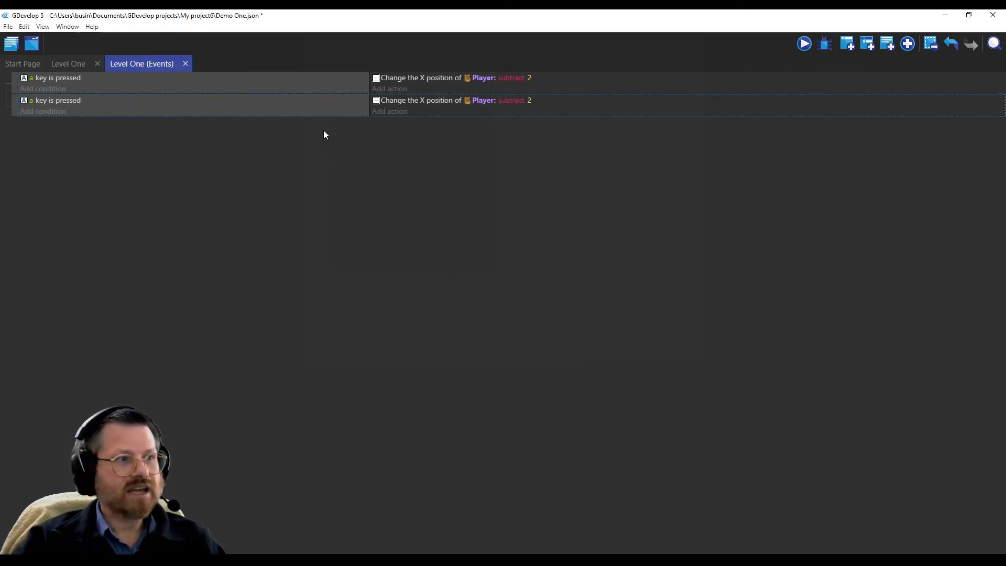
left_click(25, 27)
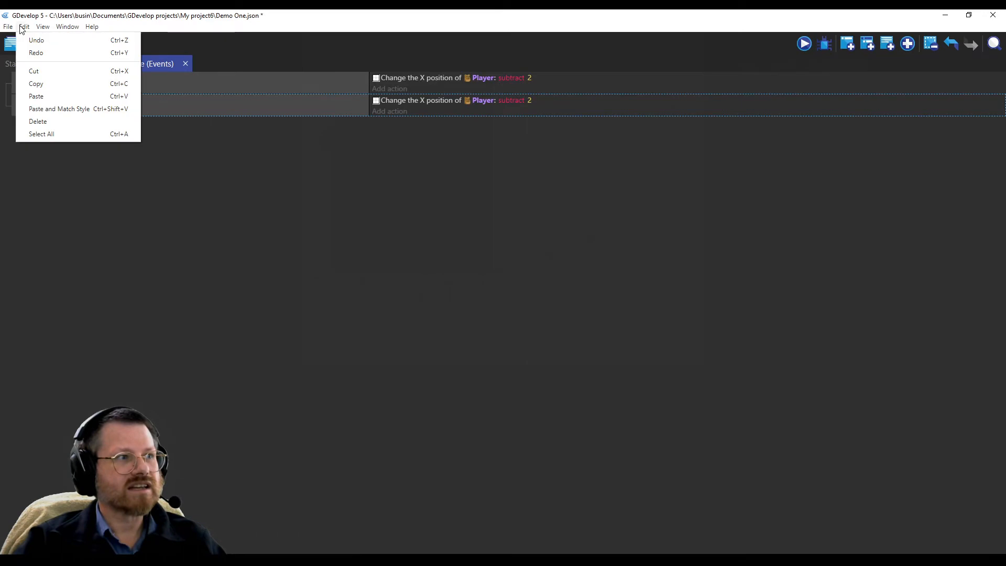
left_click(531, 281)
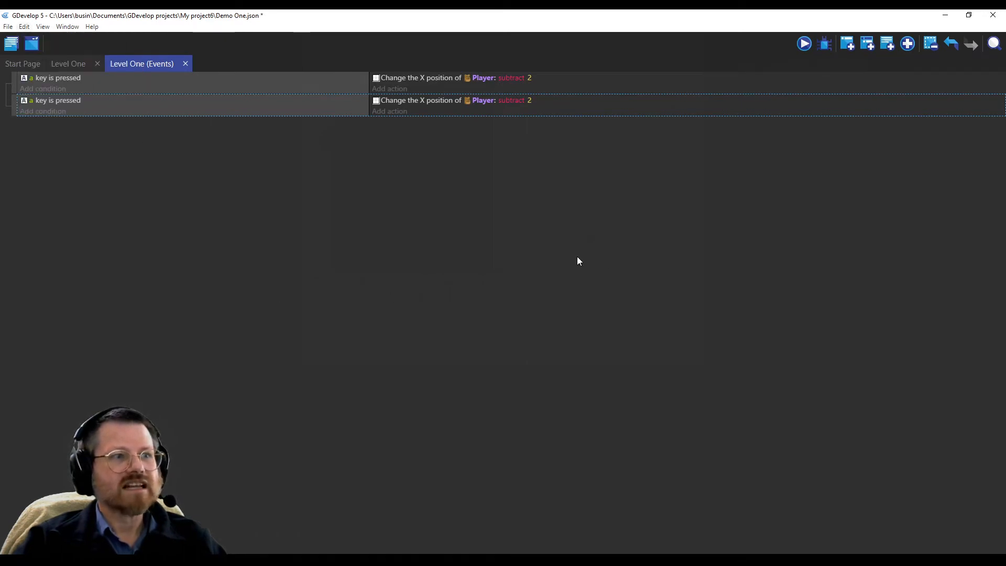
Step: In the duplicated event, set the X position operator to add and the condition's key to d
left_click(517, 100)
left_click(481, 127)
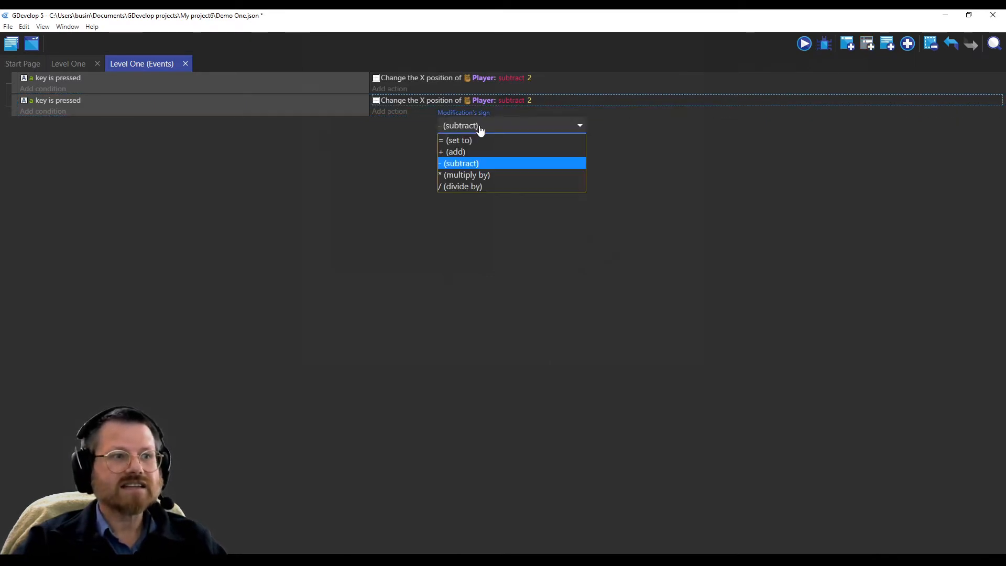
left_click(469, 152)
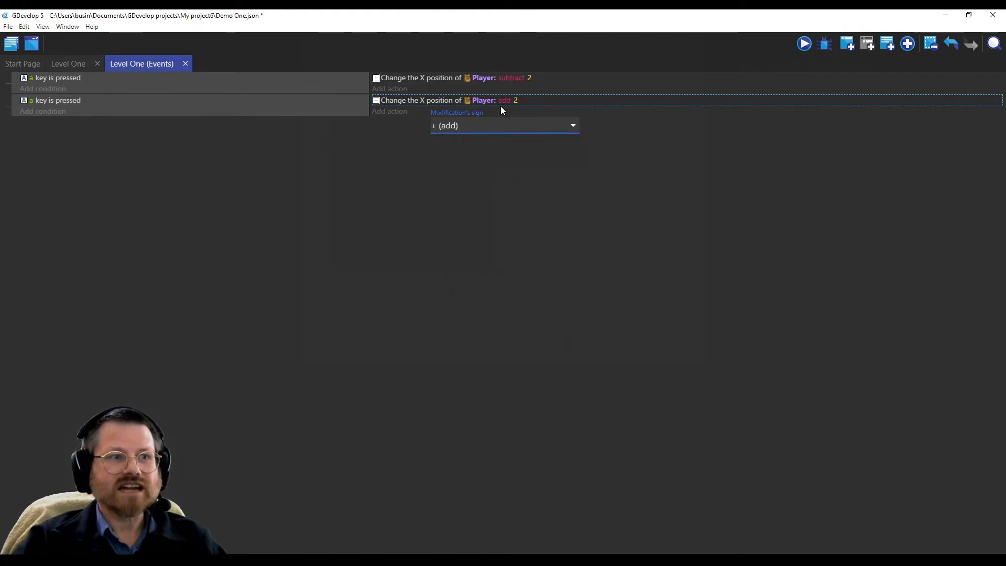
left_click(457, 177)
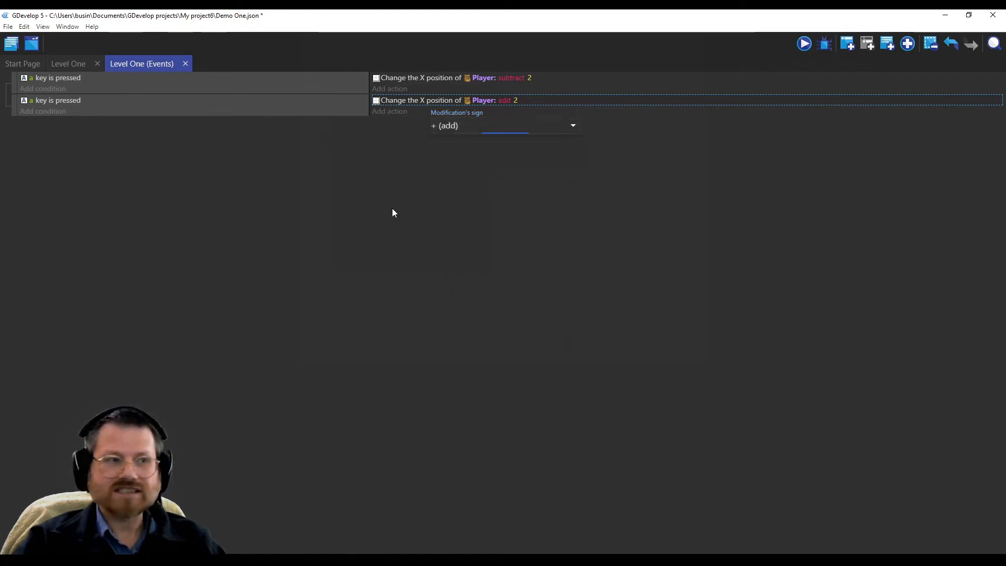
left_click(32, 100)
left_click_drag(22, 127, 7, 127)
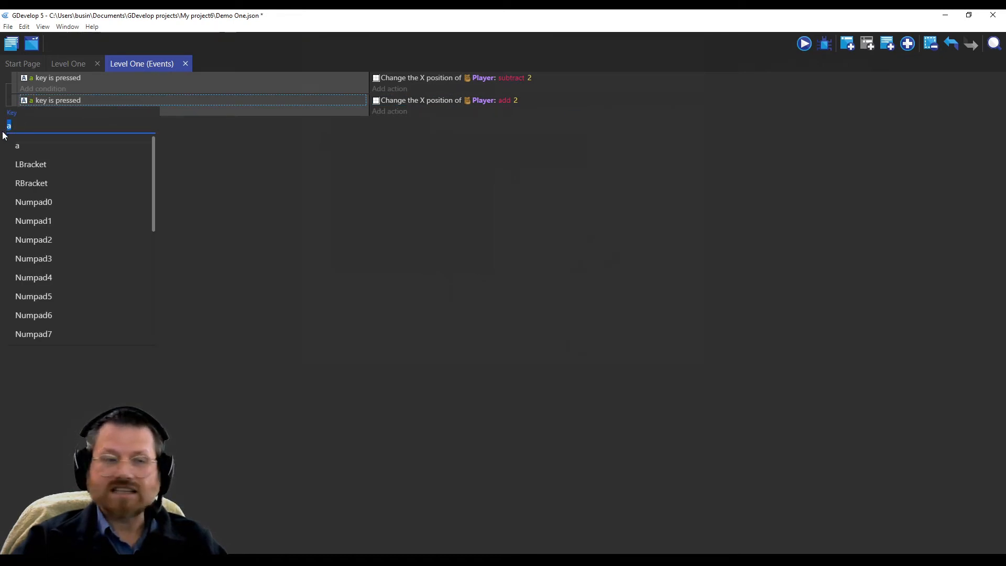
type("d")
left_click(61, 147)
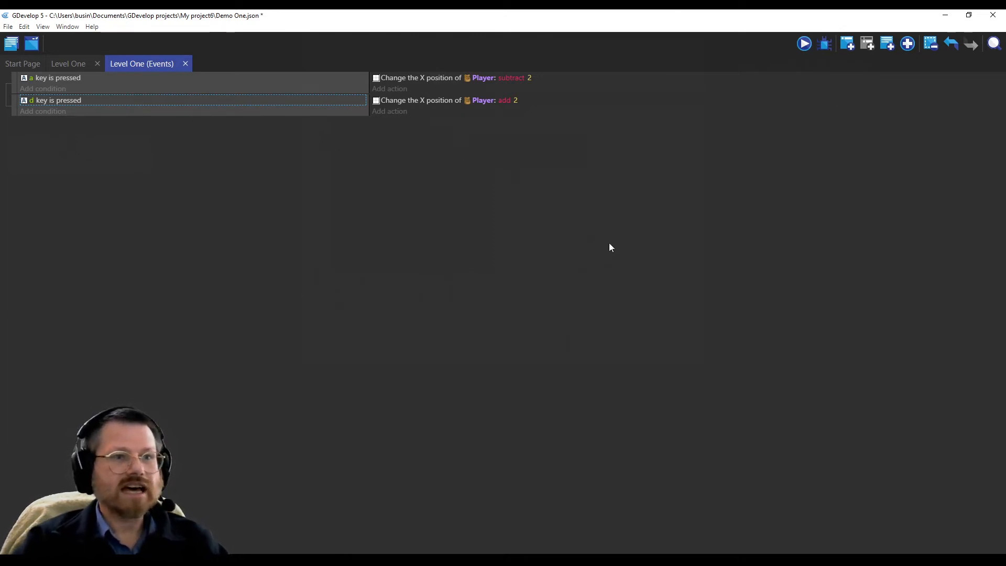
Step: Add a new event below the d-key event with a Key pressed condition for the w key
left_click(844, 46)
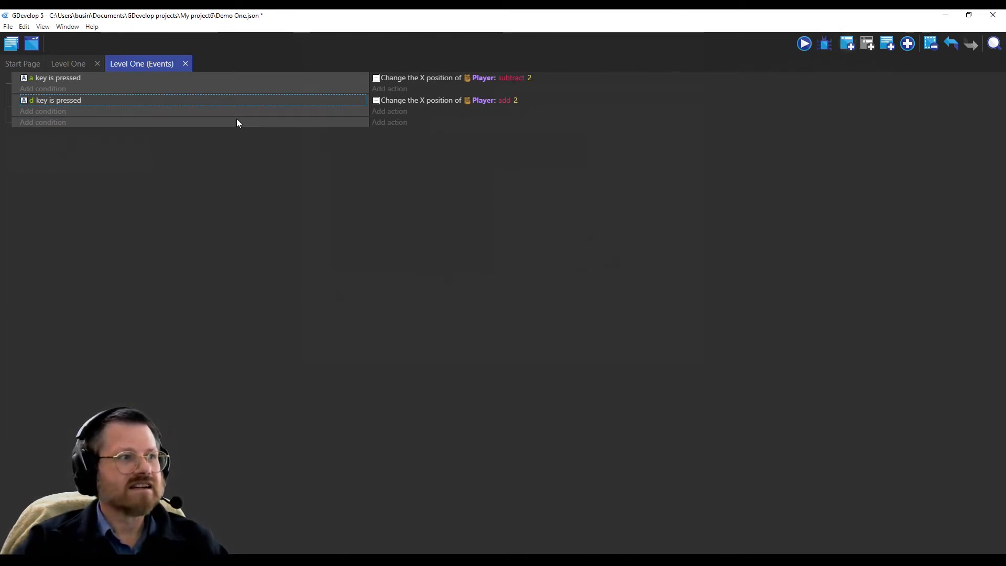
left_click(47, 122)
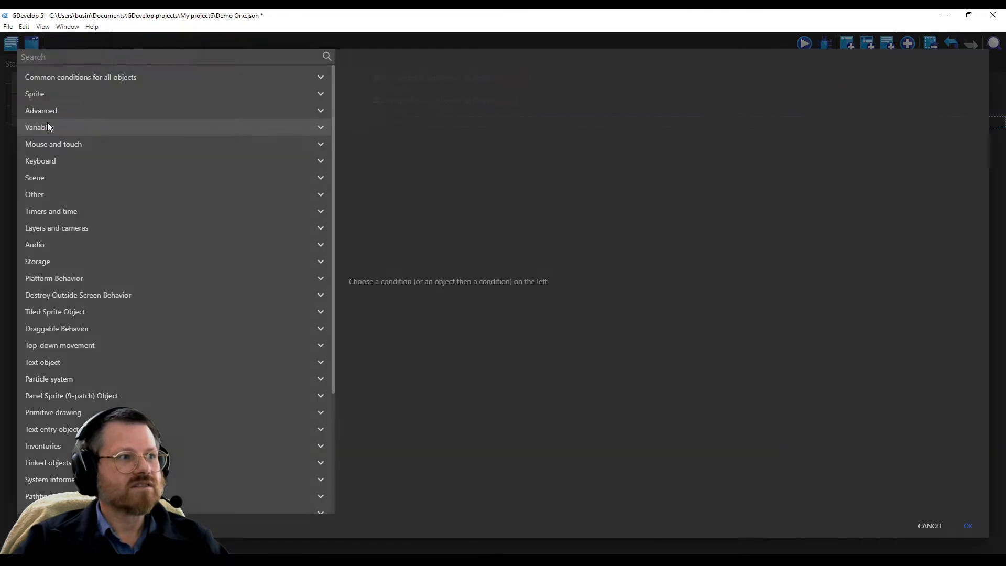
left_click(41, 161)
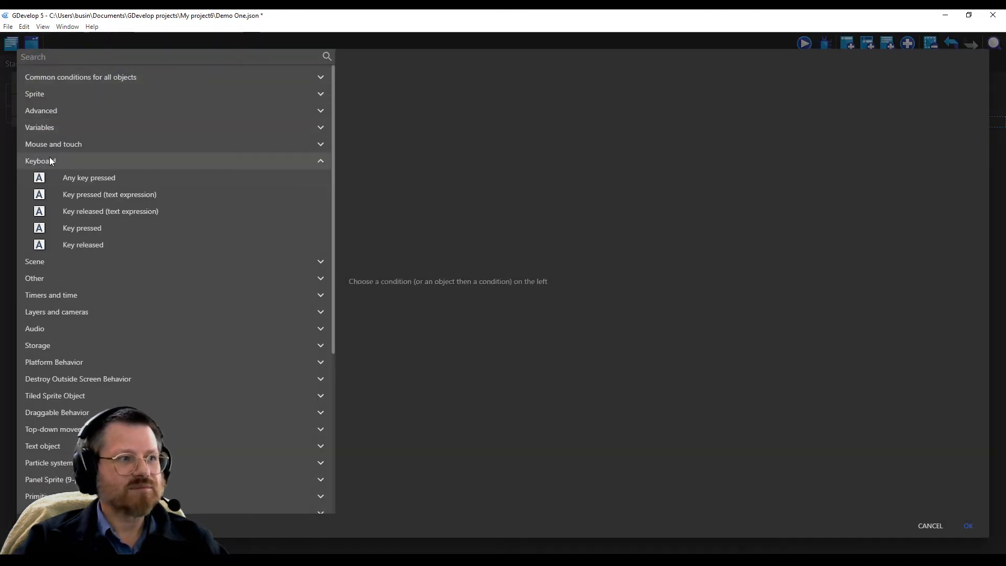
left_click(79, 227)
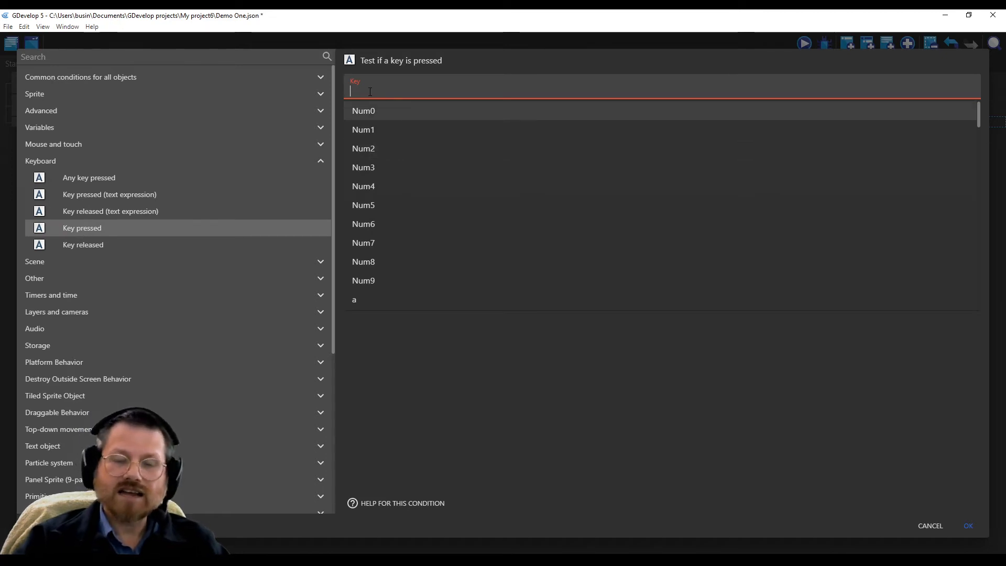
type("w")
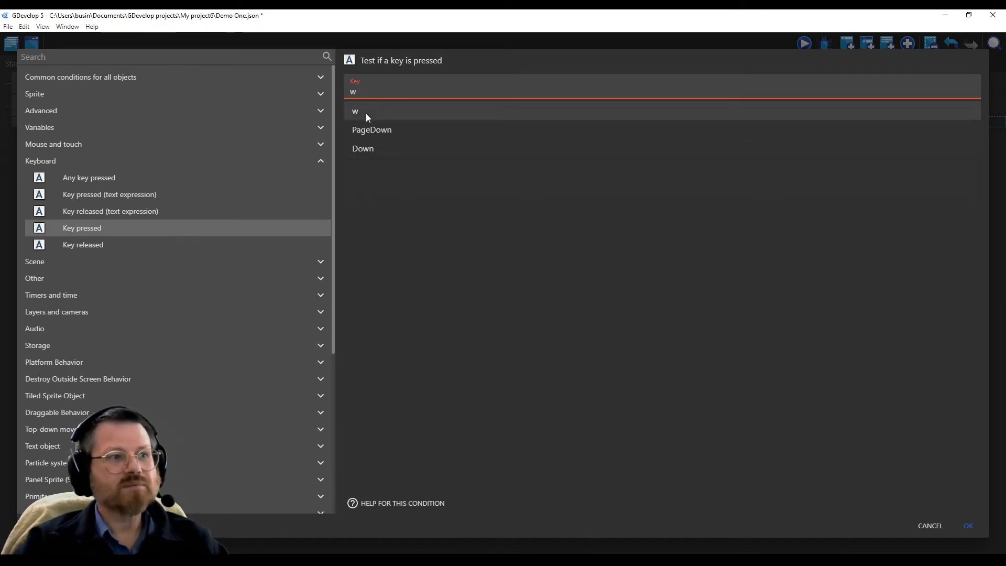
left_click(366, 113)
left_click(968, 526)
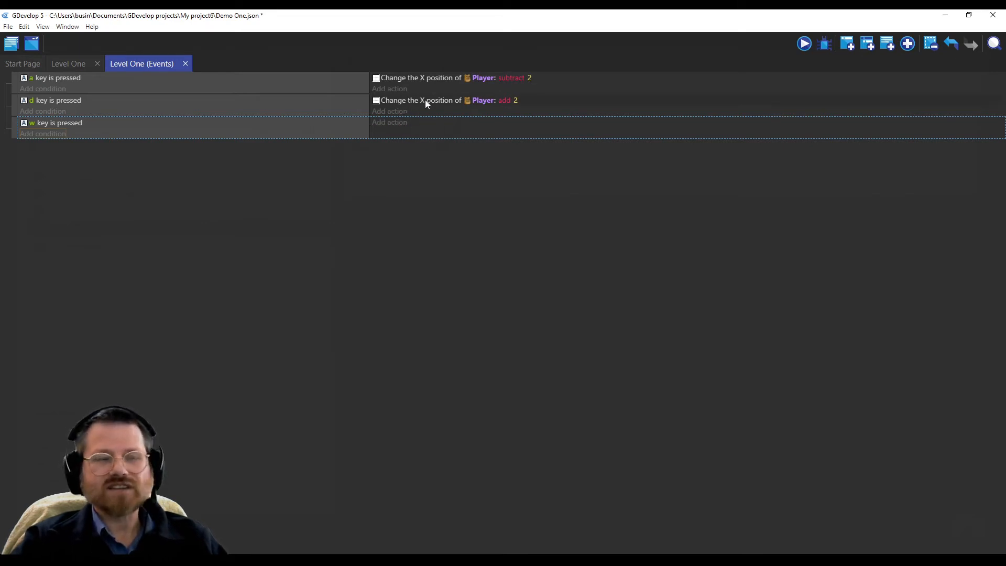
Step: Add an action to the w-key event that subtracts 2 from the Y position of Player
left_click(390, 123)
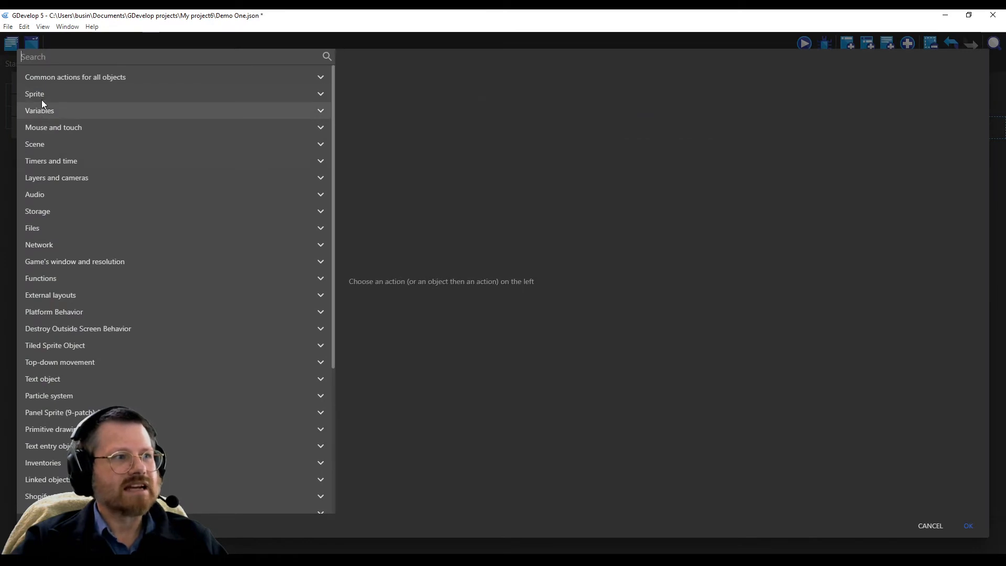
left_click(42, 79)
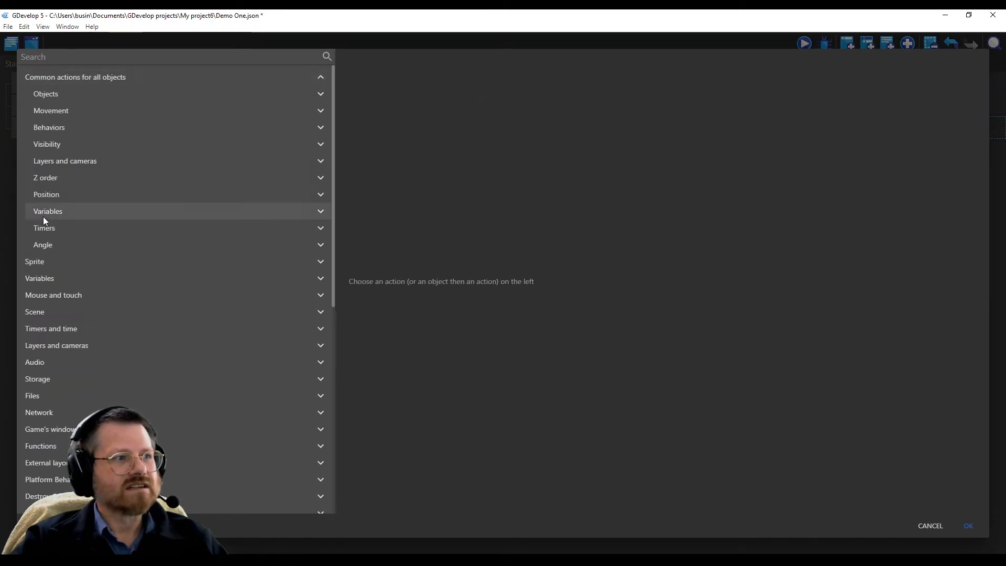
left_click(45, 195)
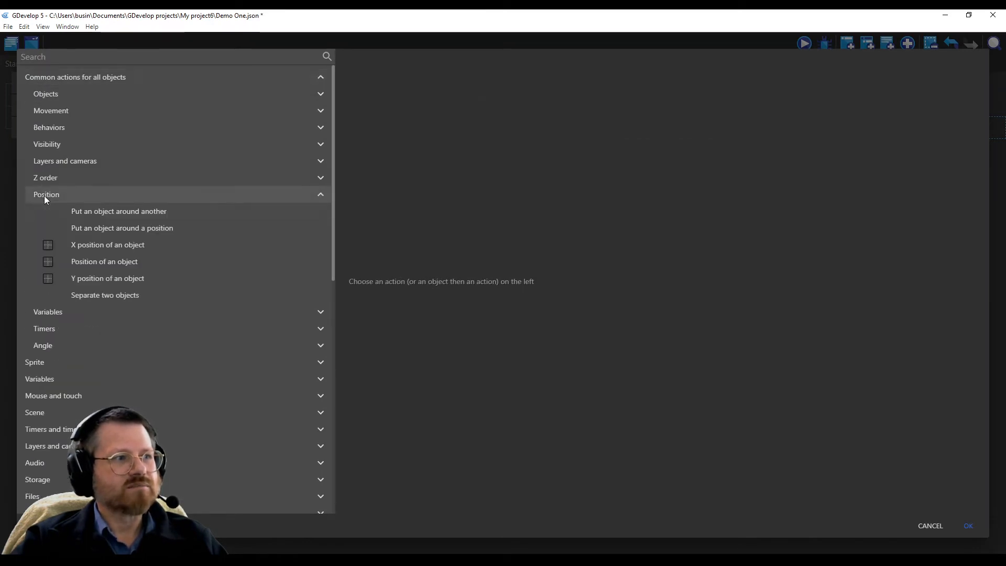
left_click(100, 278)
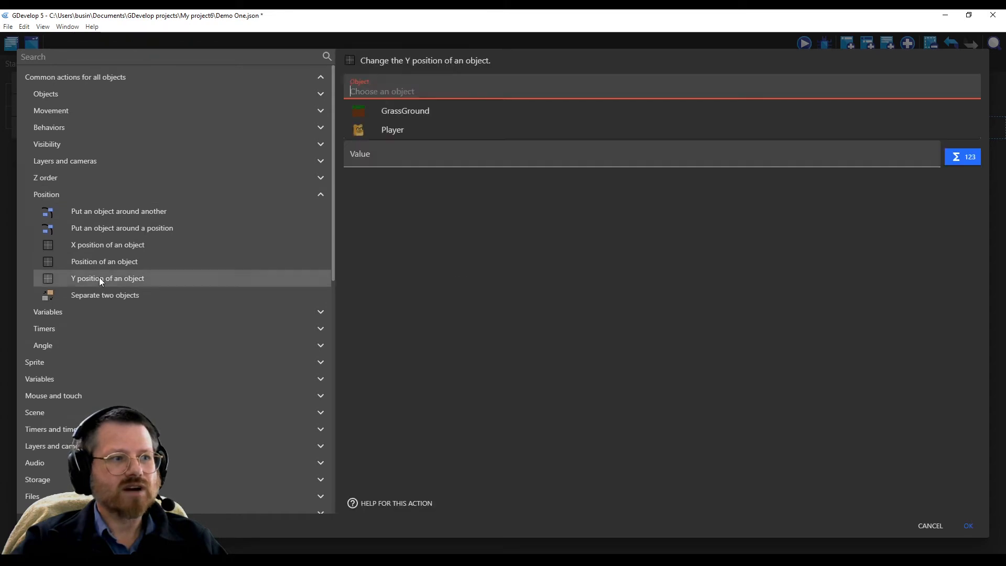
left_click(395, 131)
left_click(392, 123)
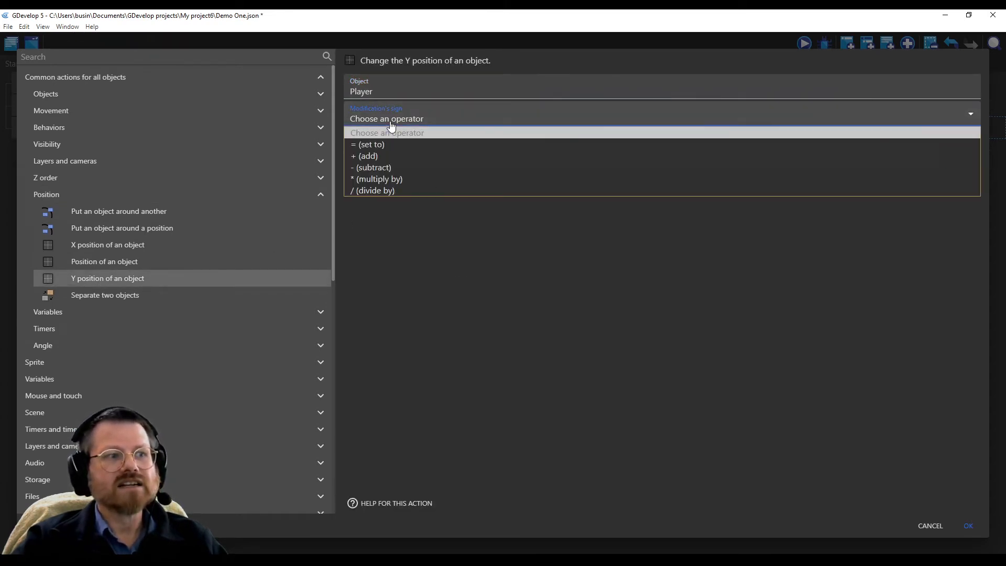
left_click(370, 168)
type("2")
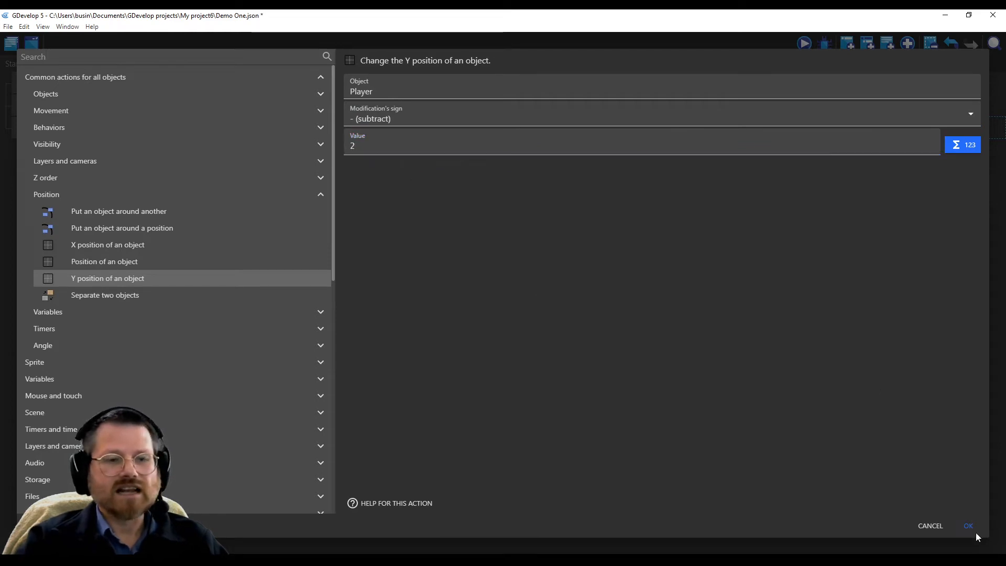
left_click(972, 529)
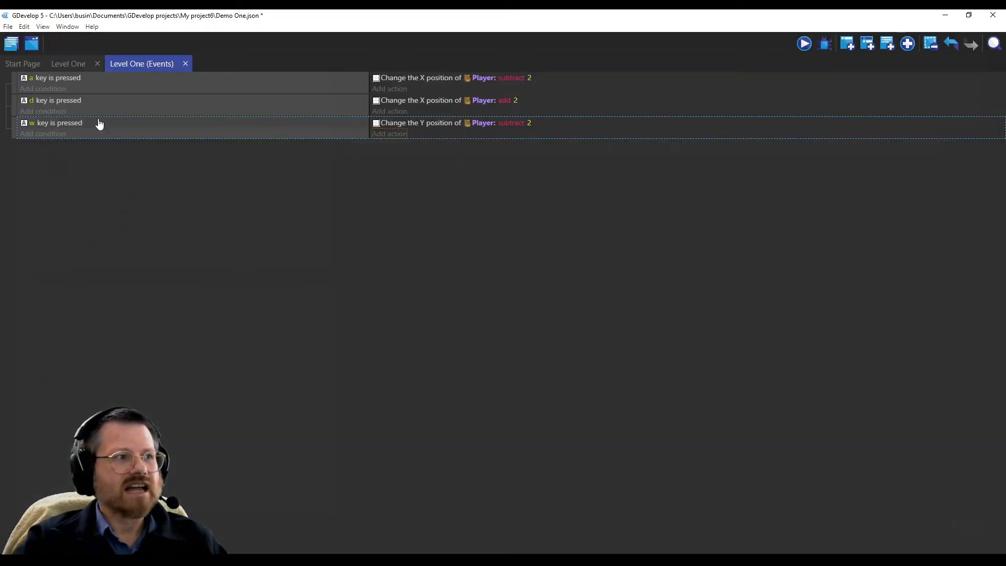
Step: Duplicate the w-key event directly below the original
right_click(223, 134)
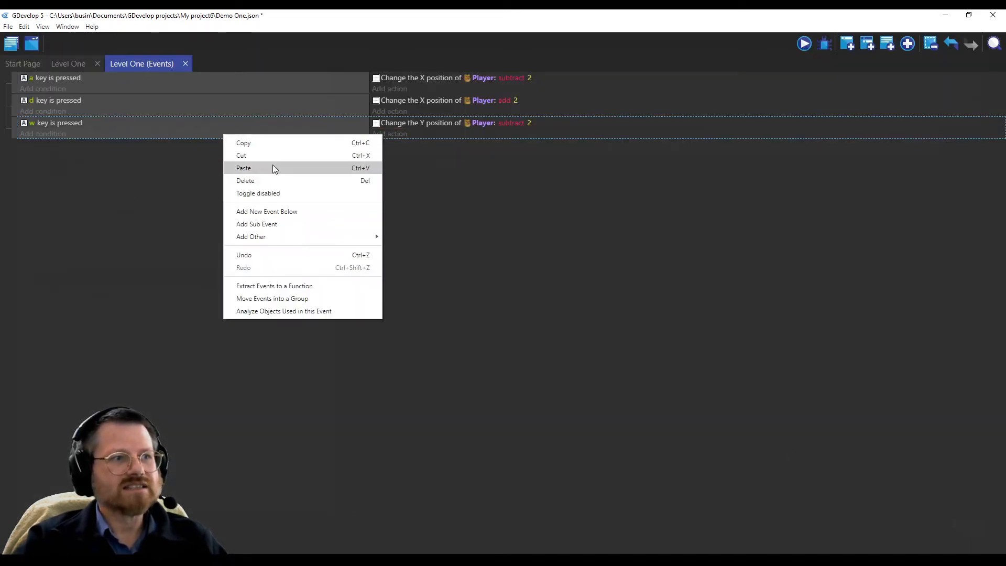
left_click(260, 144)
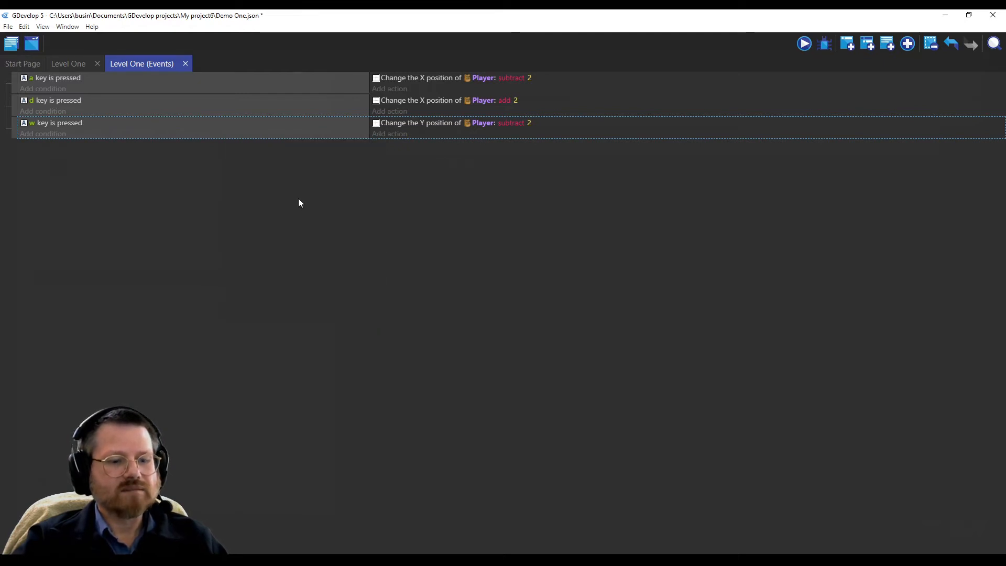
key("ctrl+v")
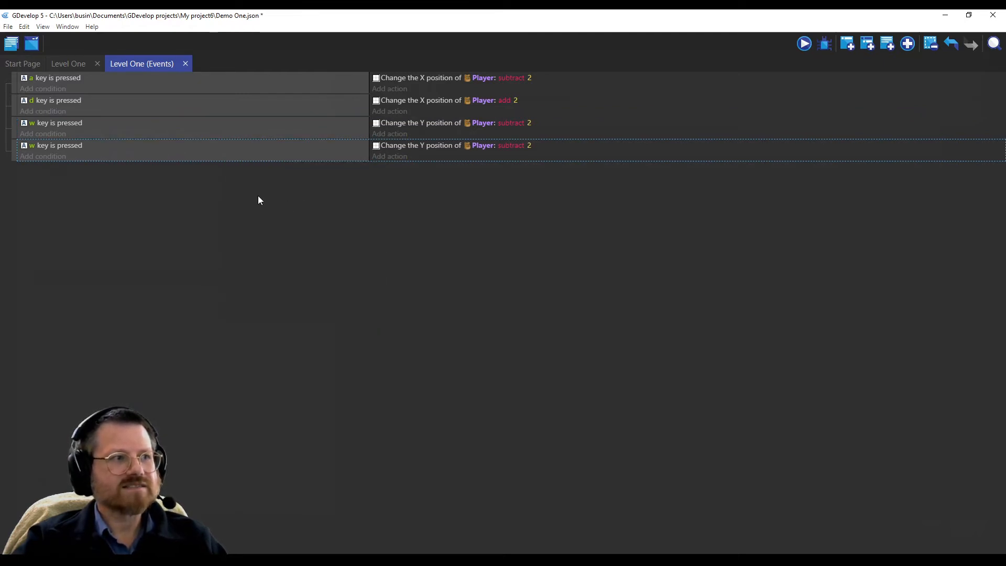
Step: Set the key in the duplicated w-key event's condition to s
left_click(32, 145)
left_click(1, 178)
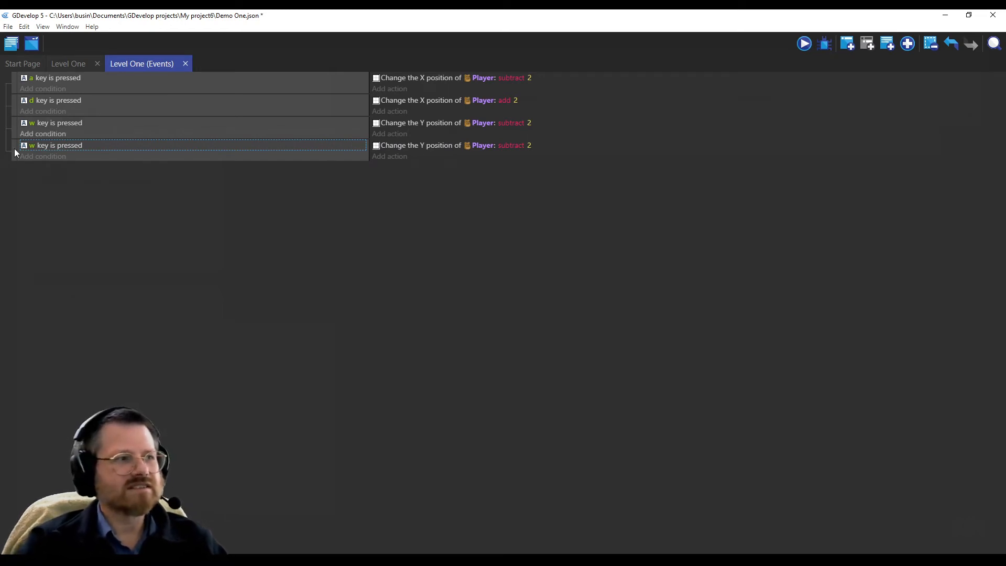
left_click(32, 145)
type("s")
key("Left")
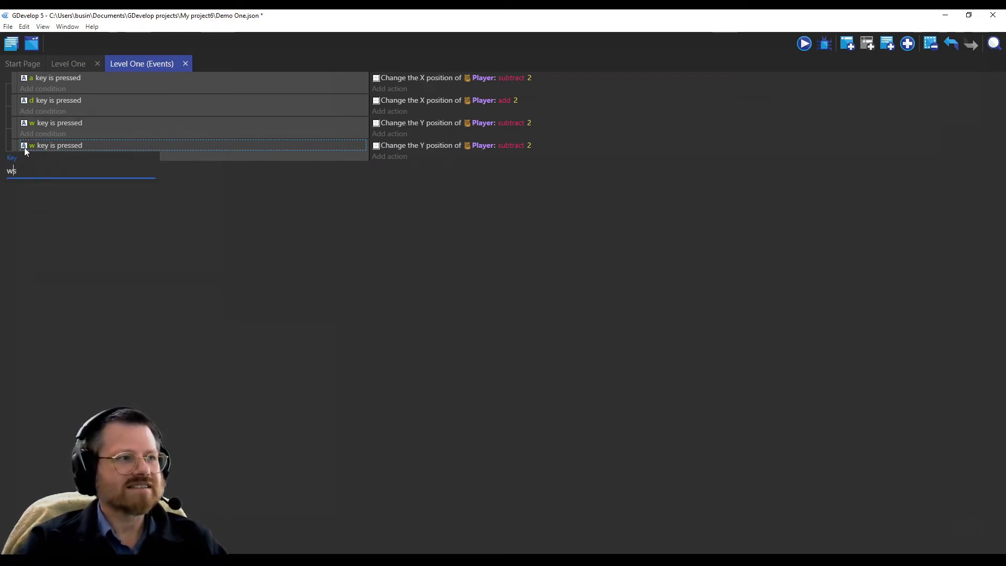
key("BackSpace")
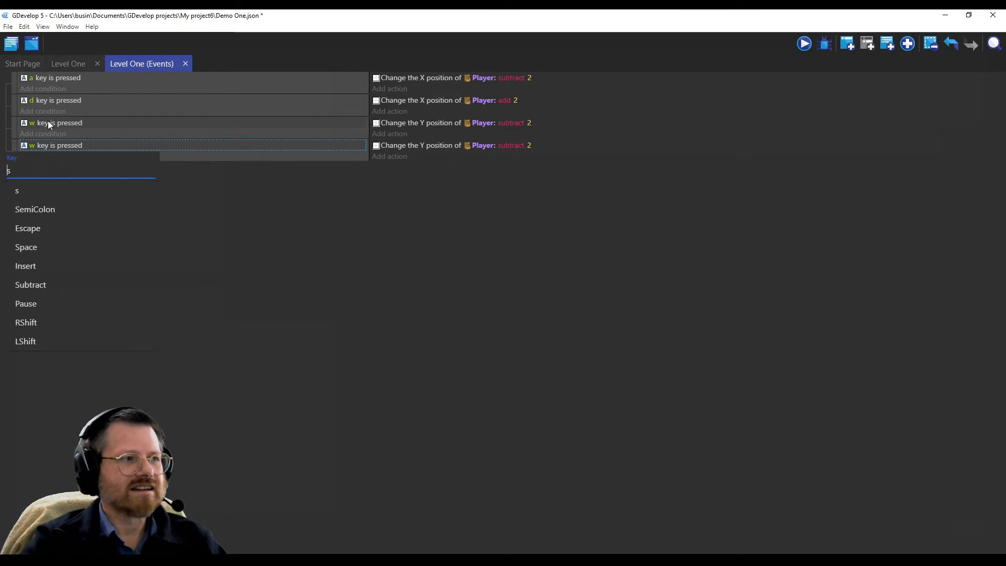
left_click(20, 187)
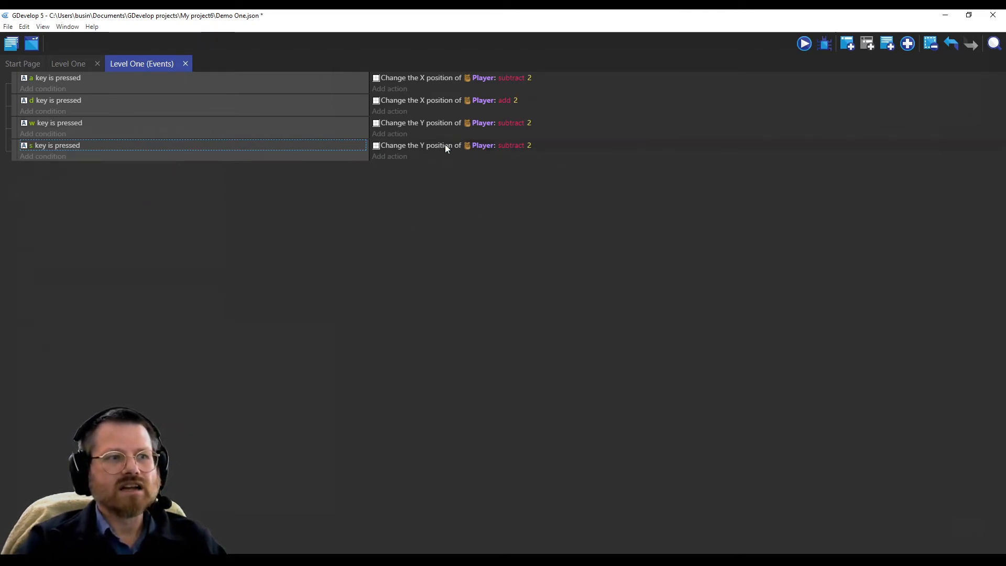
Step: Set the operator of the s-key event's Y position action to add
left_click(516, 145)
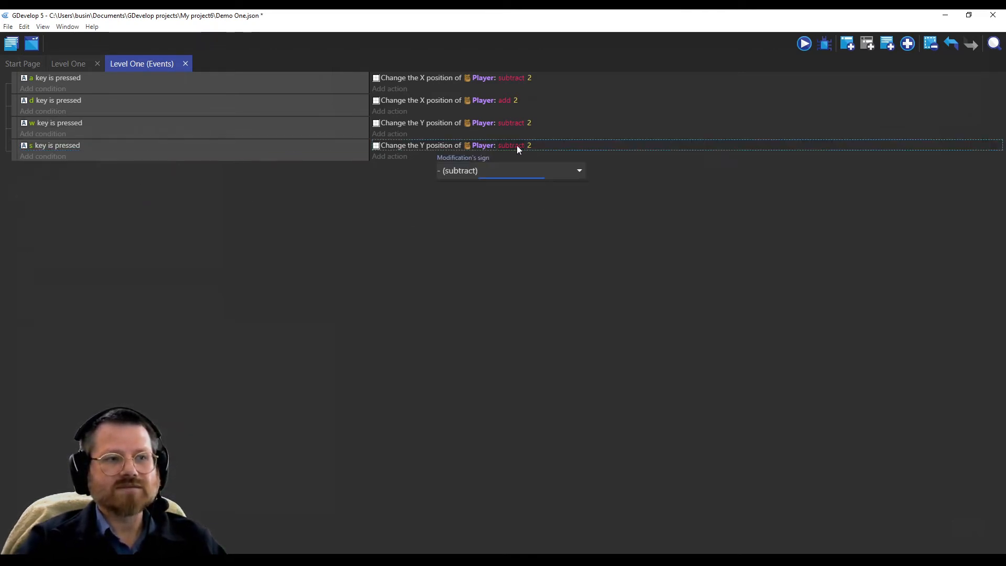
left_click(469, 172)
left_click(452, 197)
left_click(628, 237)
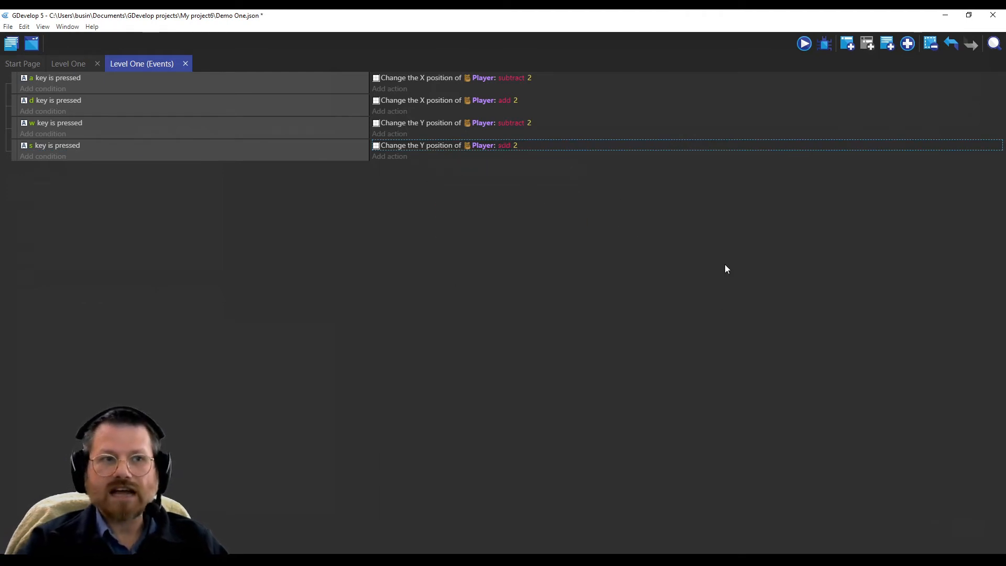
Step: Preview the game, test moving the bear in all directions with the a, d, w and s keys, and close the preview
left_click(804, 44)
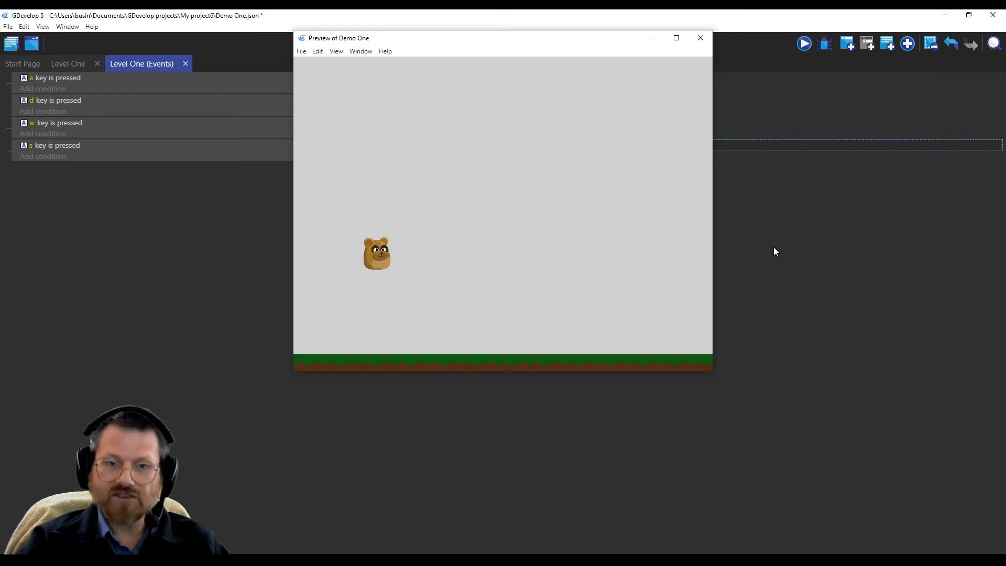
key("a")
key("d")
key("w")
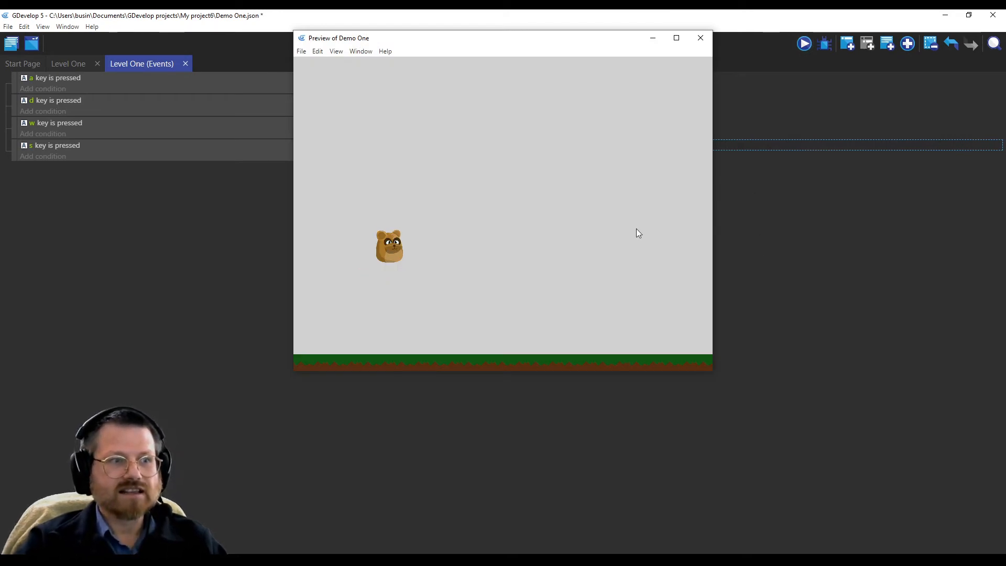
key("s")
key("d")
key("w")
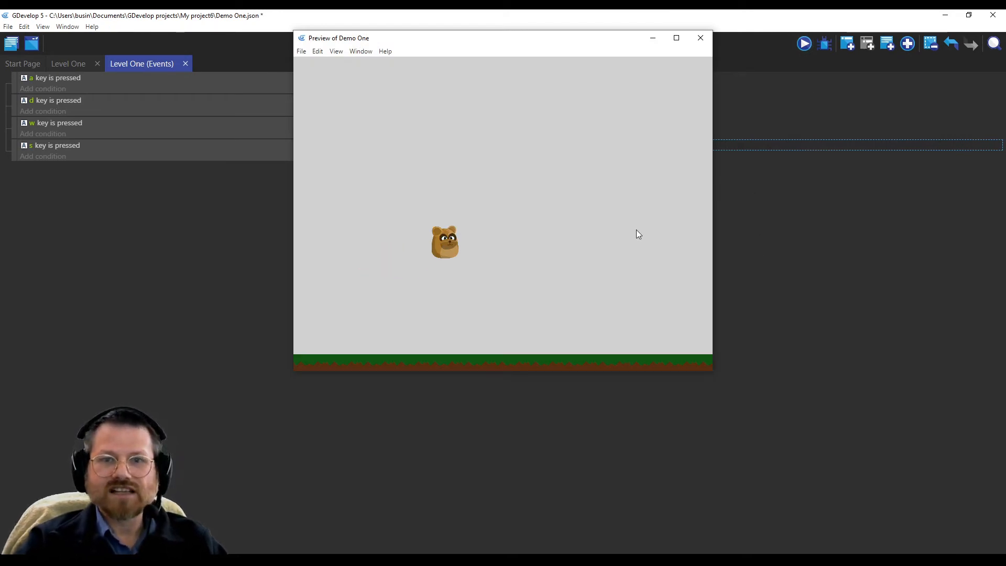
key("d")
key("w")
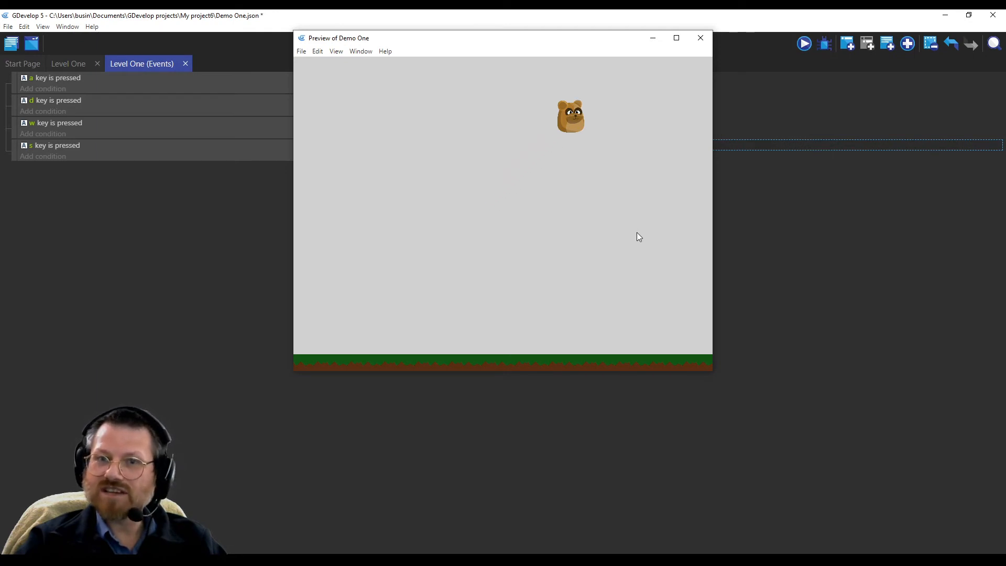
key("s")
key("a")
key("d")
key("w")
key("a")
key("s")
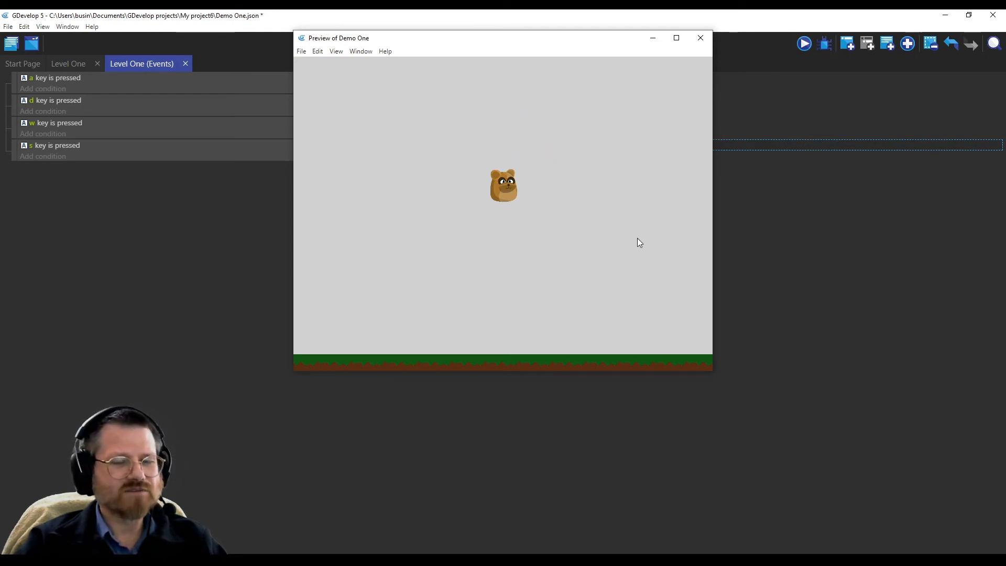
key("d")
key("w")
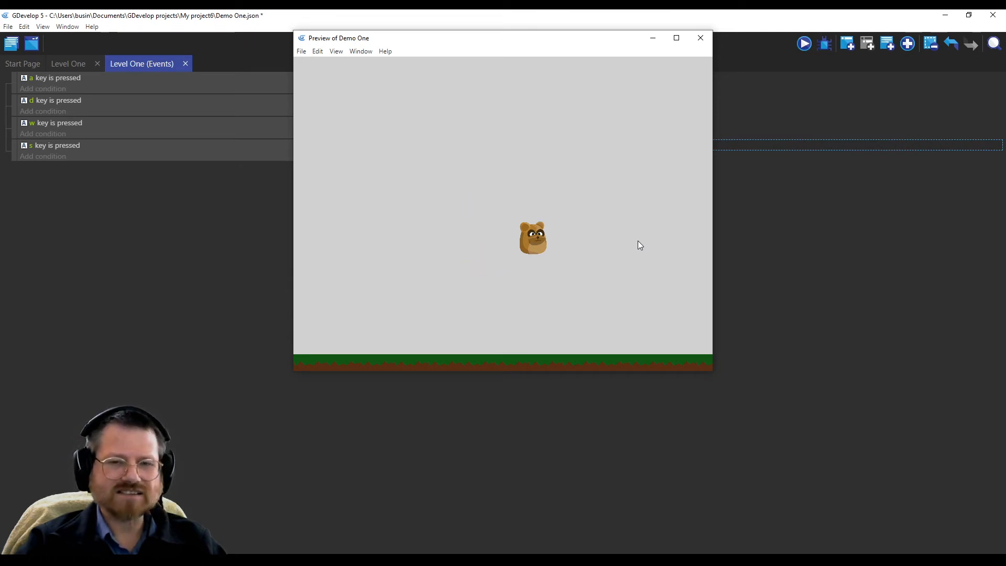
key("a")
key("s")
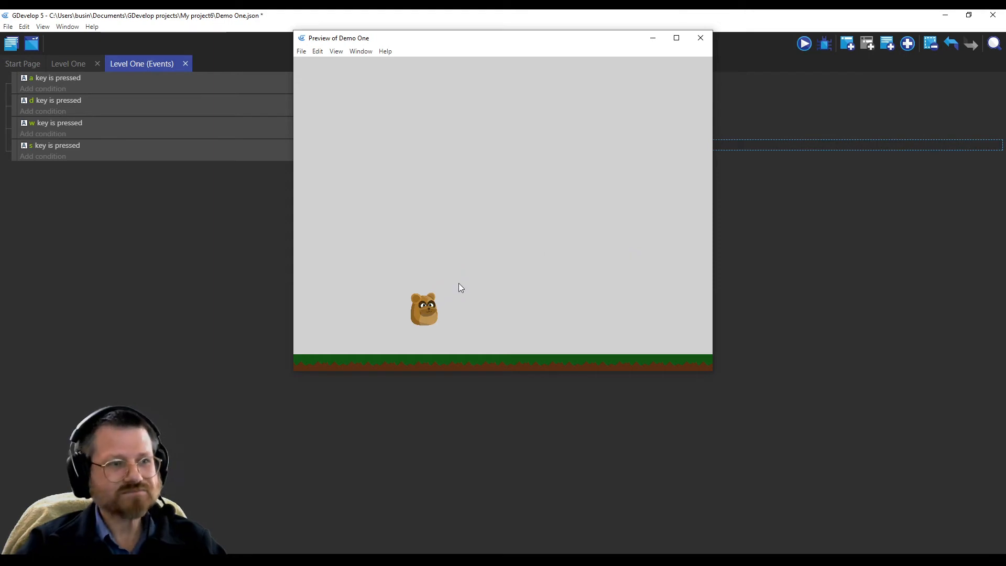
key("w")
key("d")
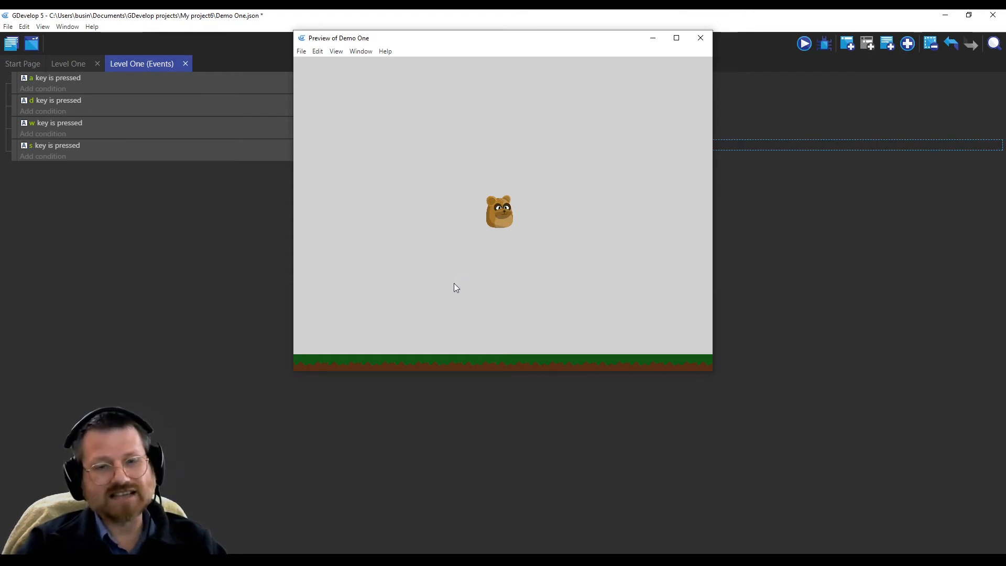
key("a")
key("s")
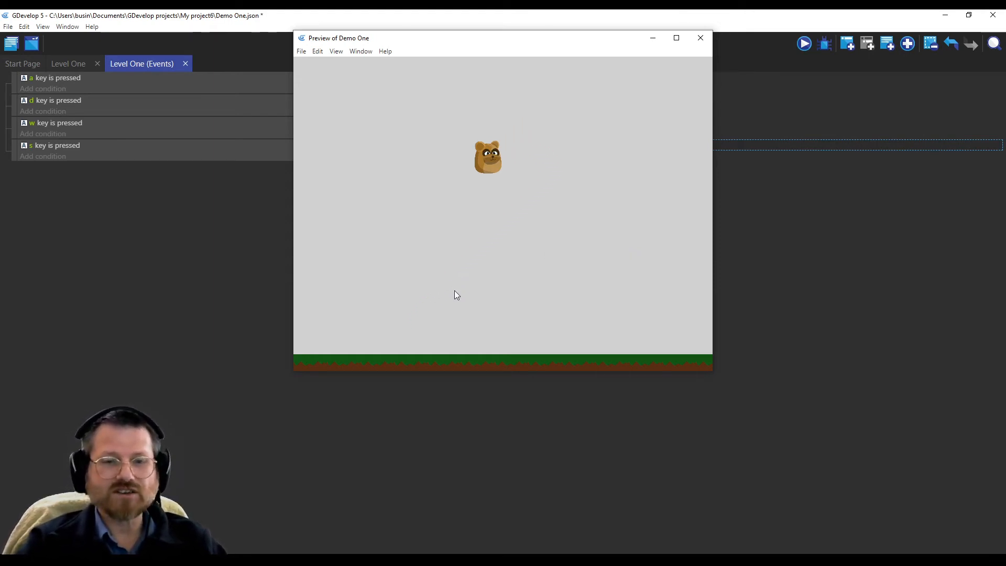
key("w")
key("d")
key("s")
key("s")
left_click(700, 38)
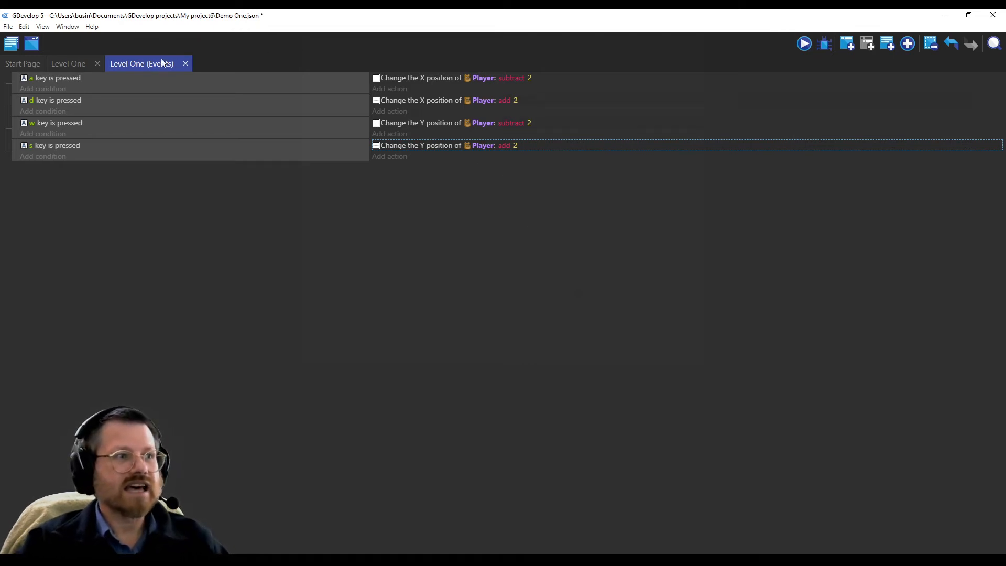
Step: Add an object variable named Health to the Player object in the Level One scene
left_click(64, 60)
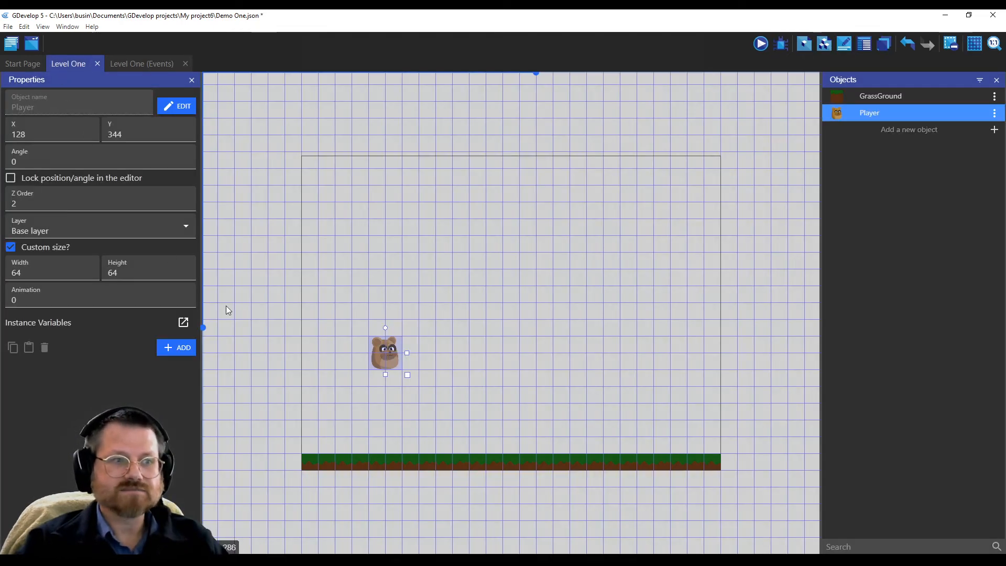
left_click(997, 115)
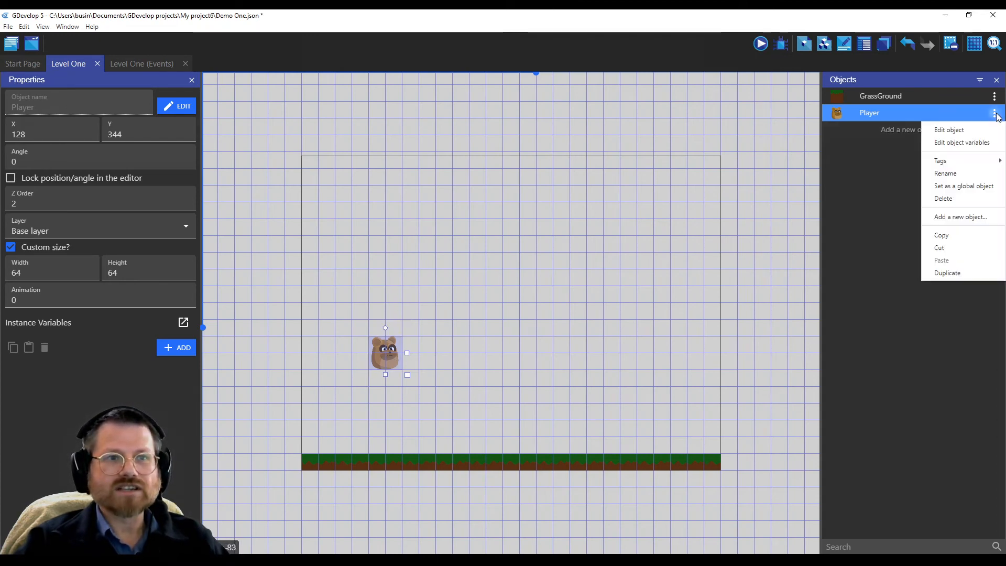
left_click(953, 145)
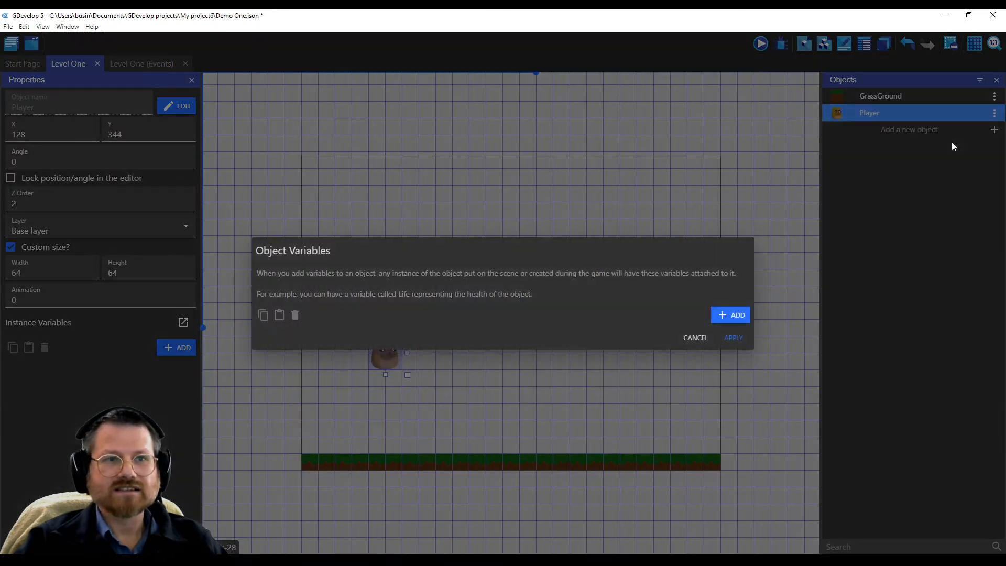
left_click(730, 314)
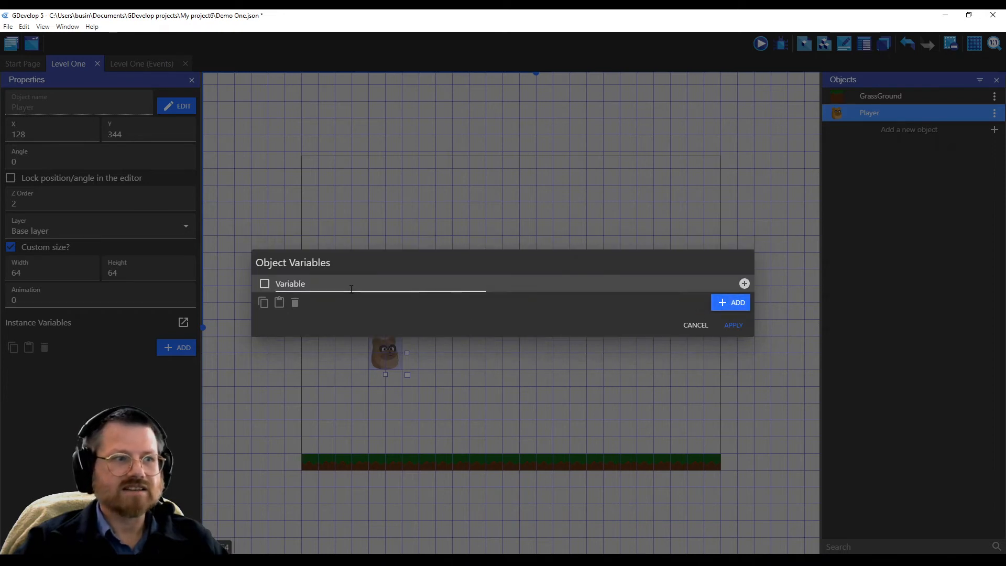
type("Health")
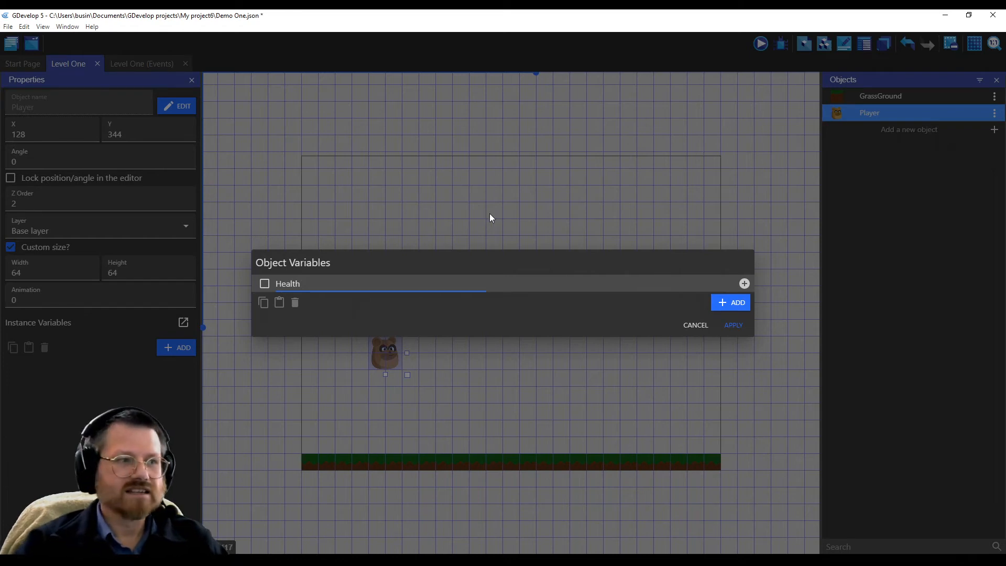
left_click(732, 324)
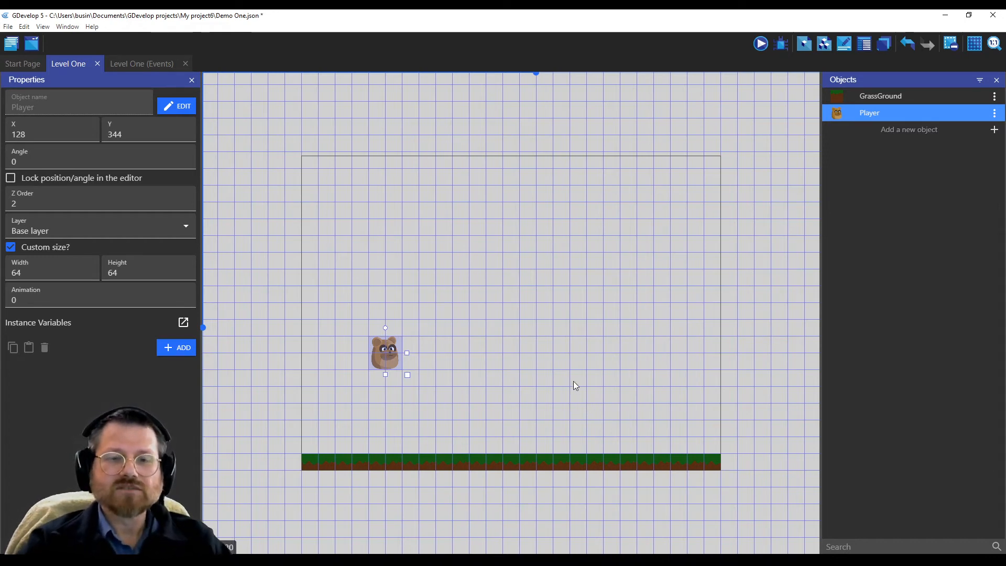
Step: Add a new empty event to the Level One events and move it above the a-key event
left_click(134, 62)
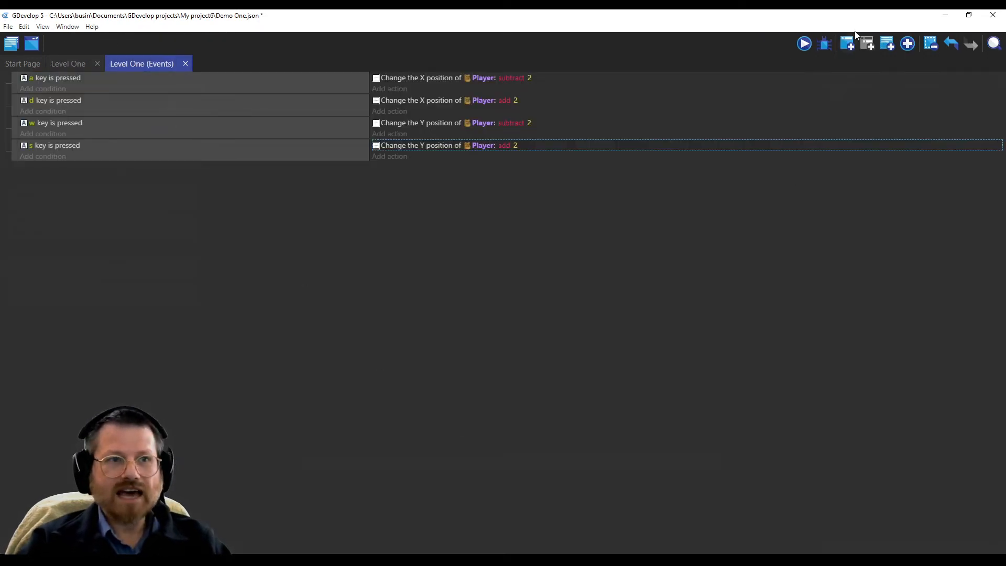
left_click(849, 44)
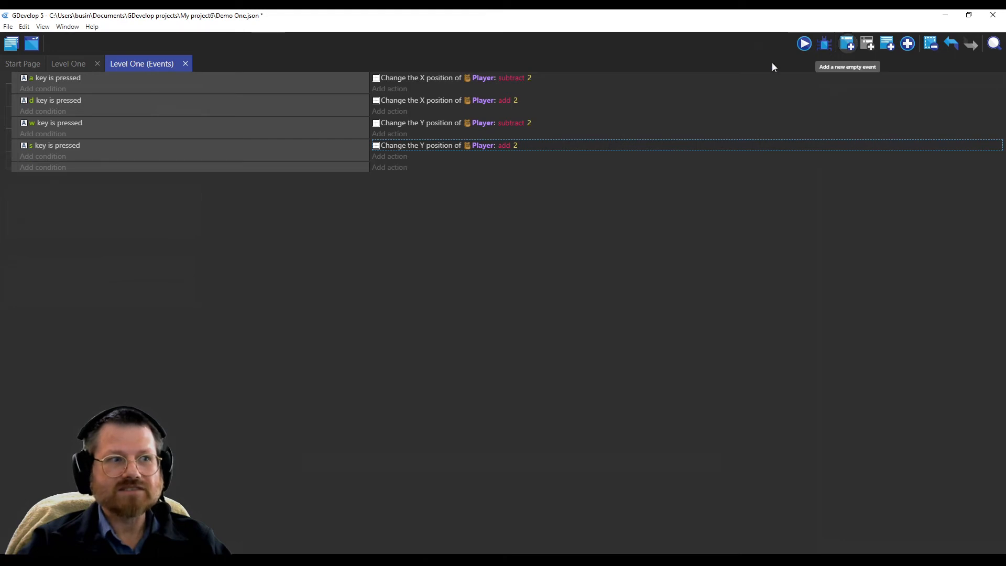
left_click_drag(11, 162, 11, 78)
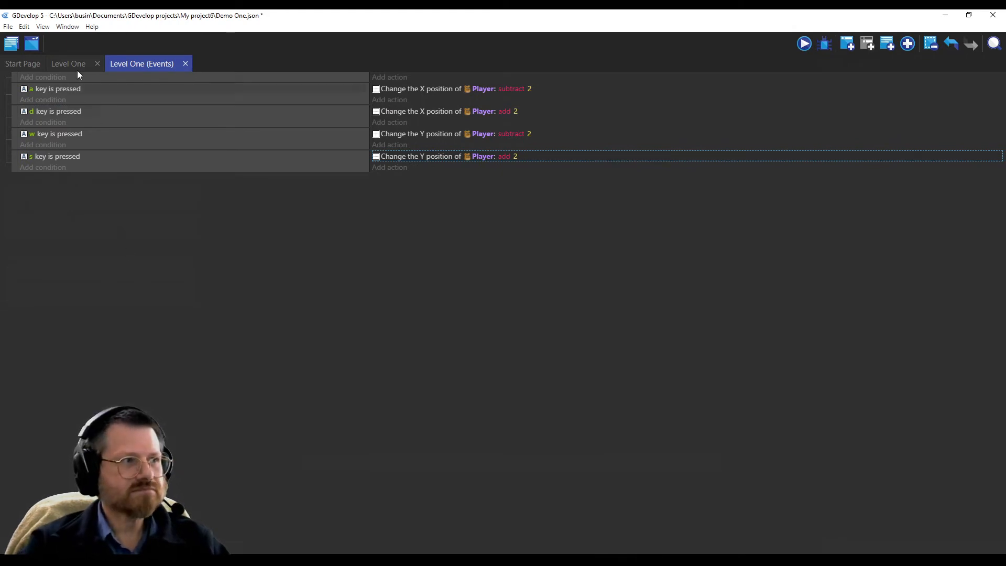
Step: Give the empty first event the scene condition At the beginning of the scene
left_click(53, 77)
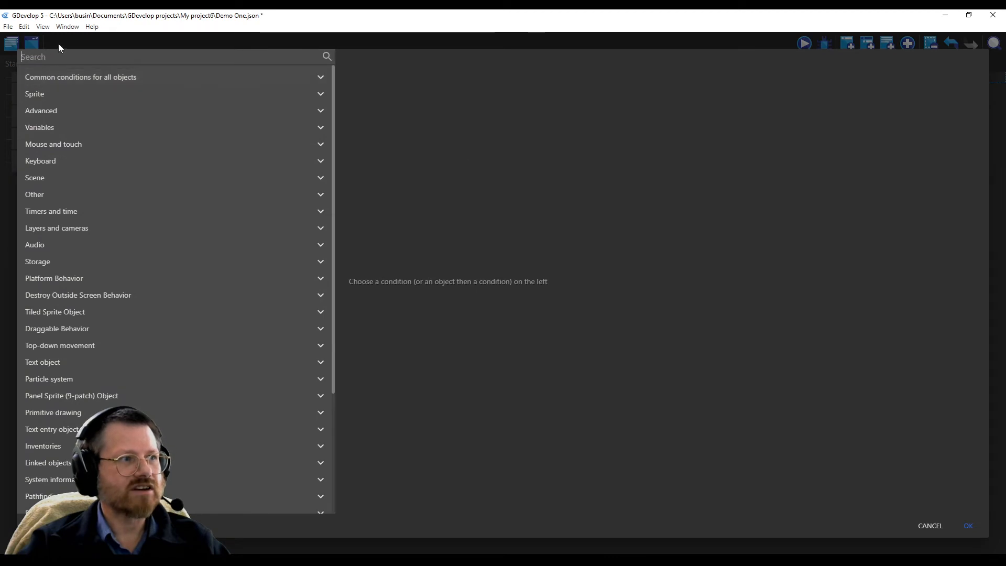
left_click(35, 179)
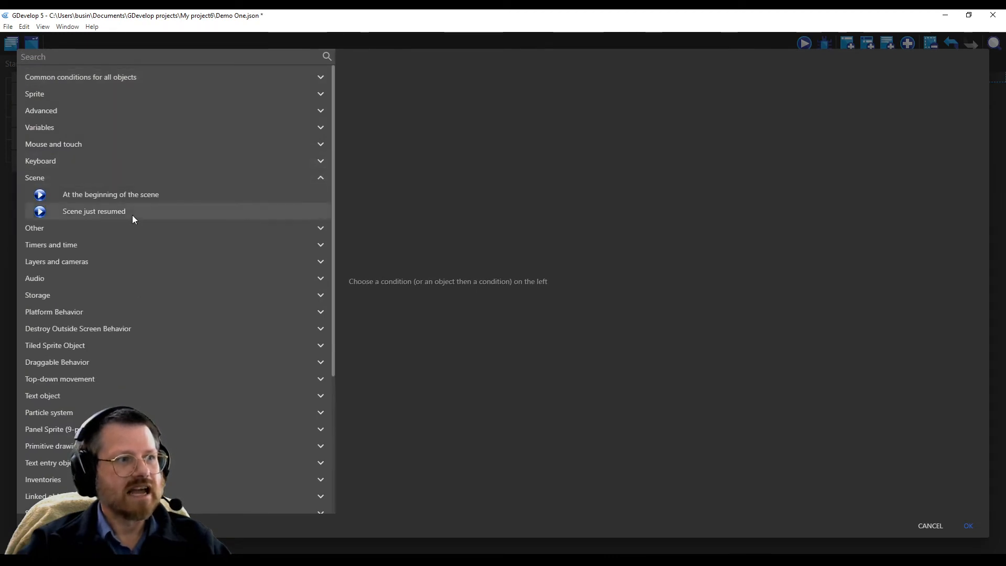
left_click(87, 200)
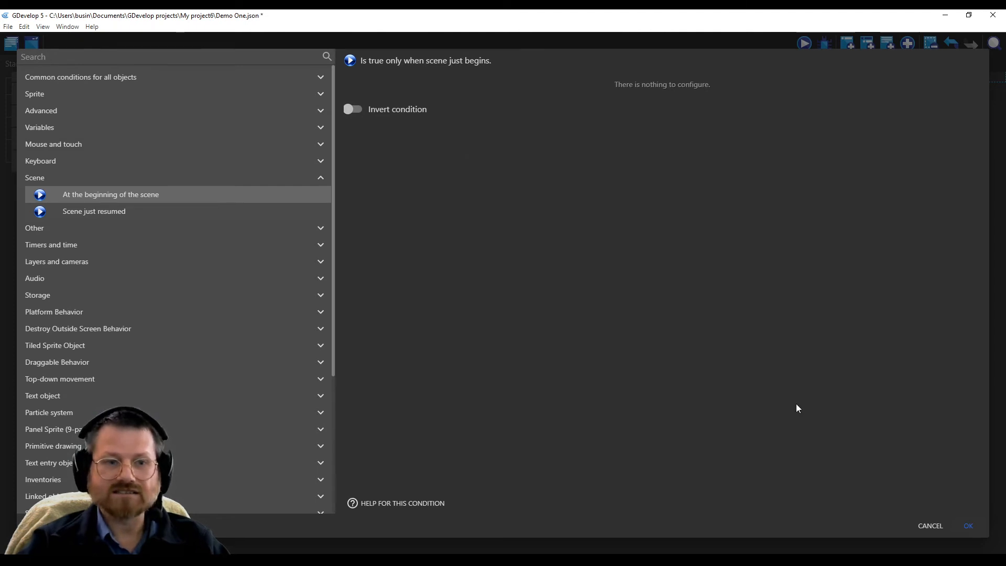
left_click(968, 526)
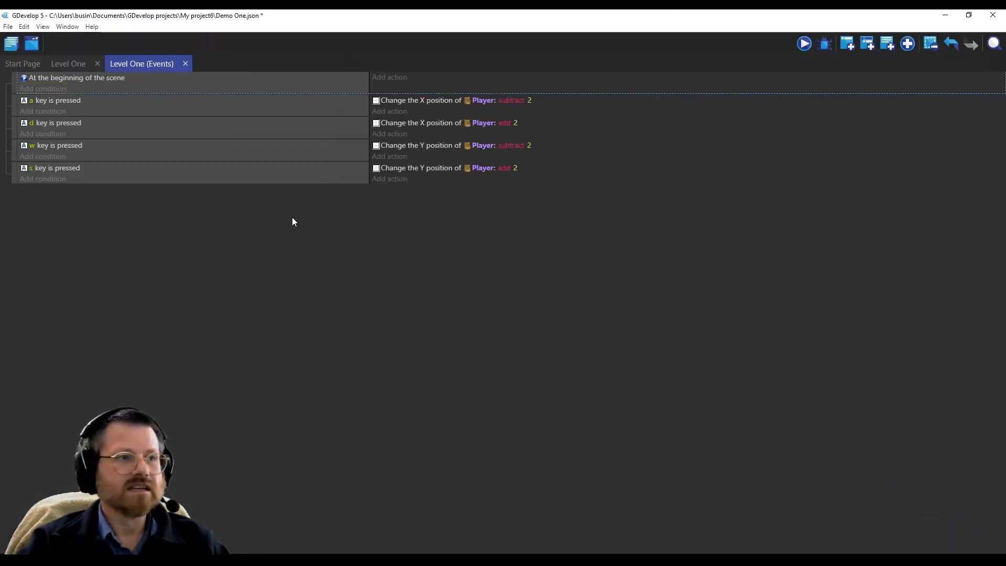
Step: Add an action to the scene-start event that modifies the Player's object variable Health, with the operator set to and value 100
left_click(391, 77)
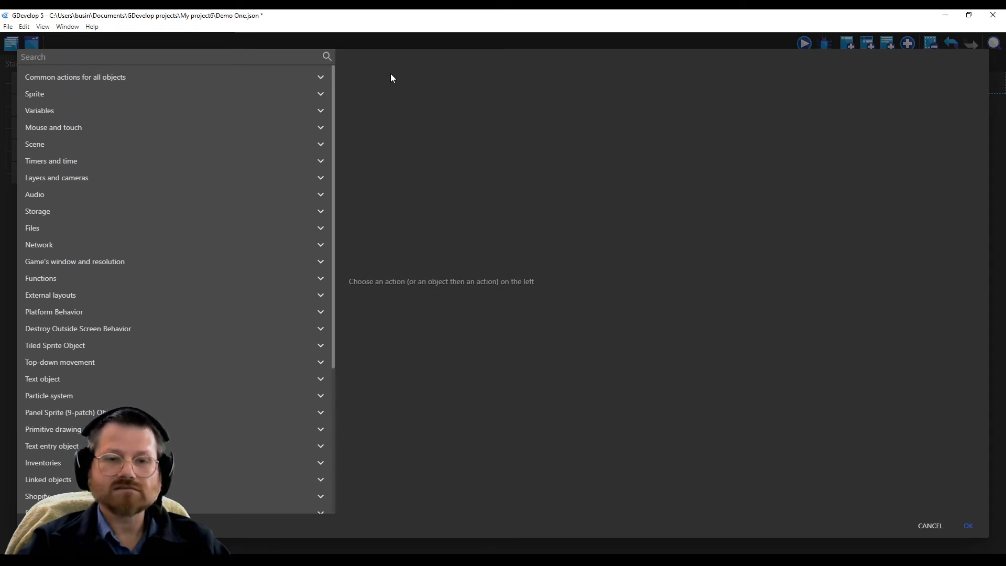
left_click(48, 111)
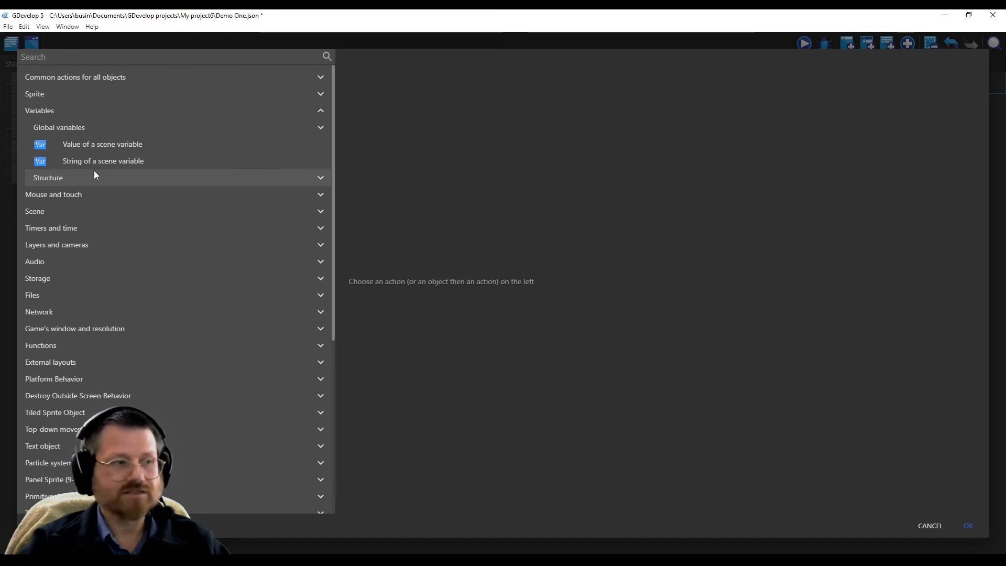
left_click(44, 78)
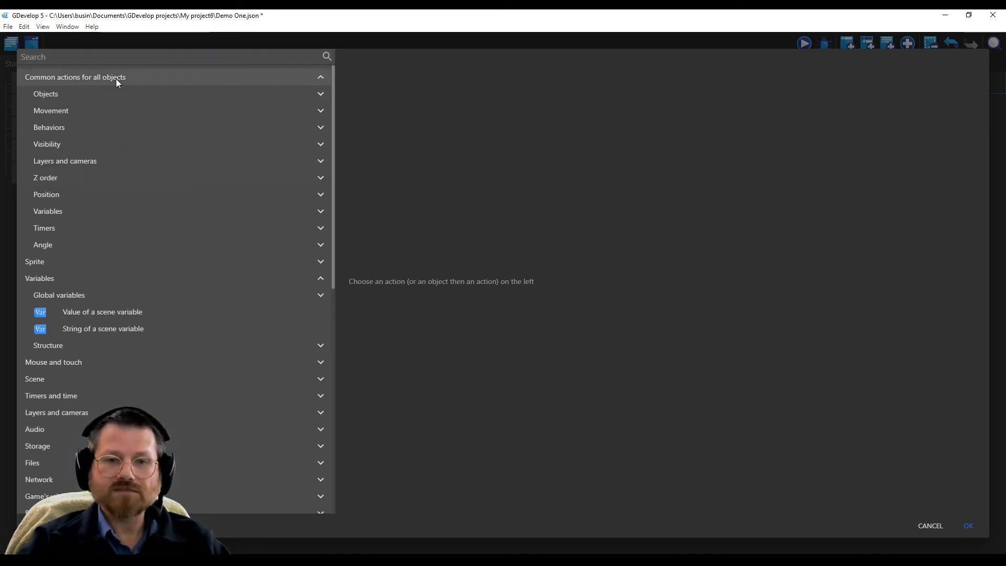
left_click(50, 211)
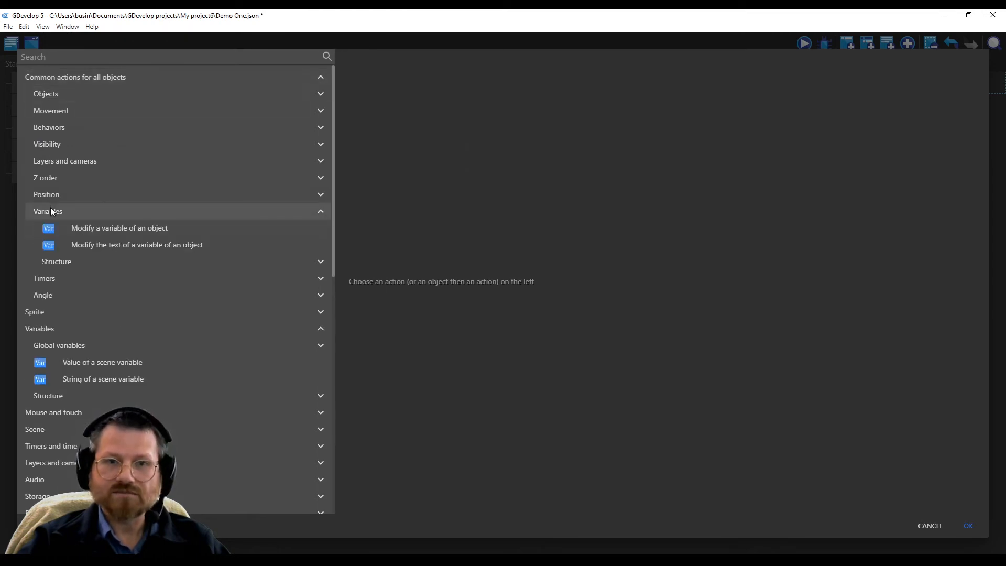
left_click(123, 229)
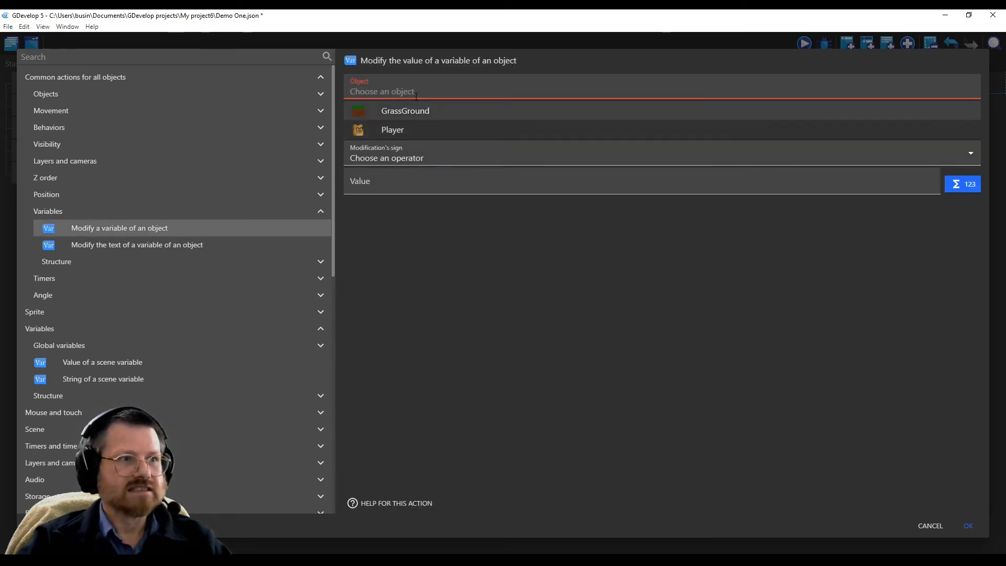
left_click(388, 130)
left_click(419, 140)
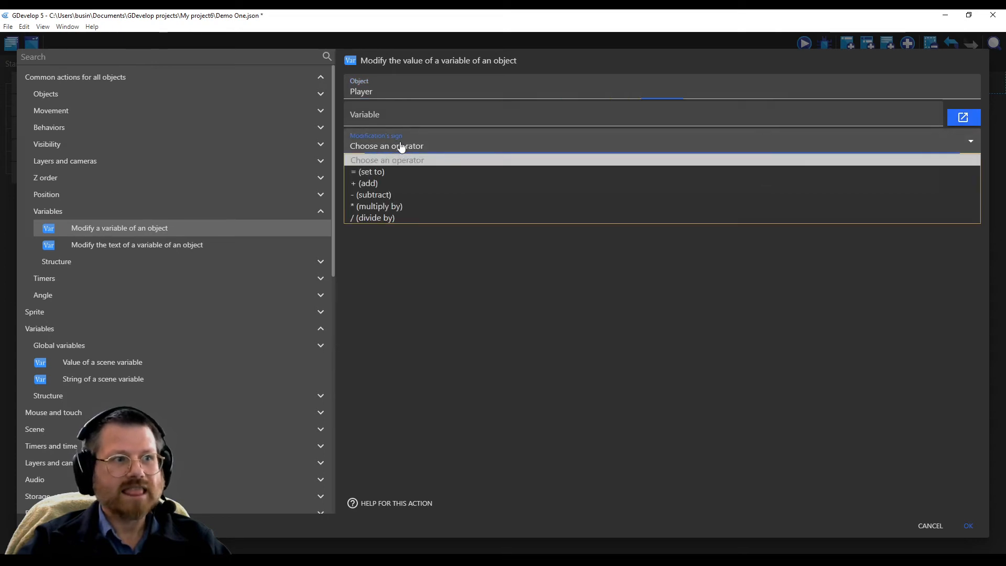
left_click(375, 172)
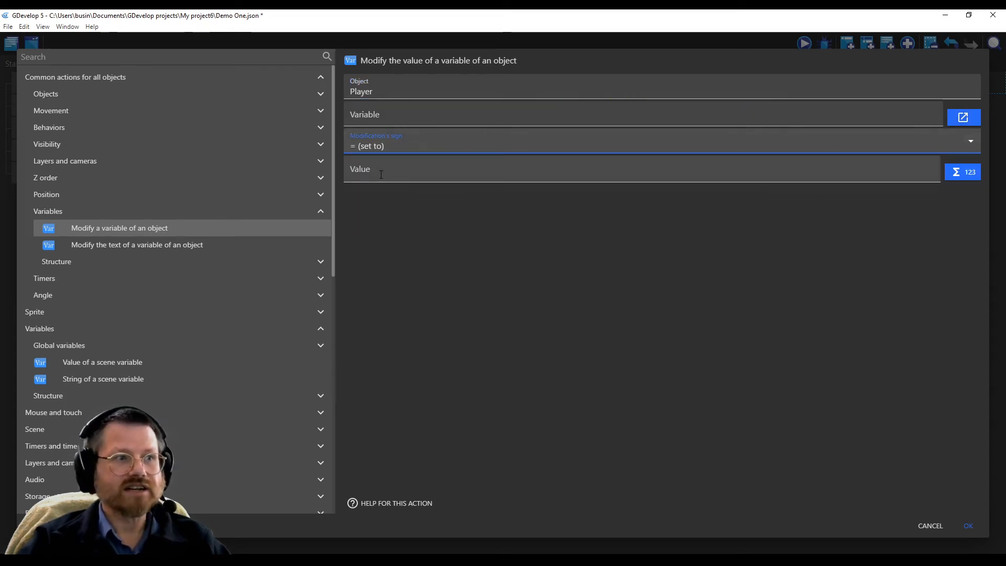
left_click(381, 122)
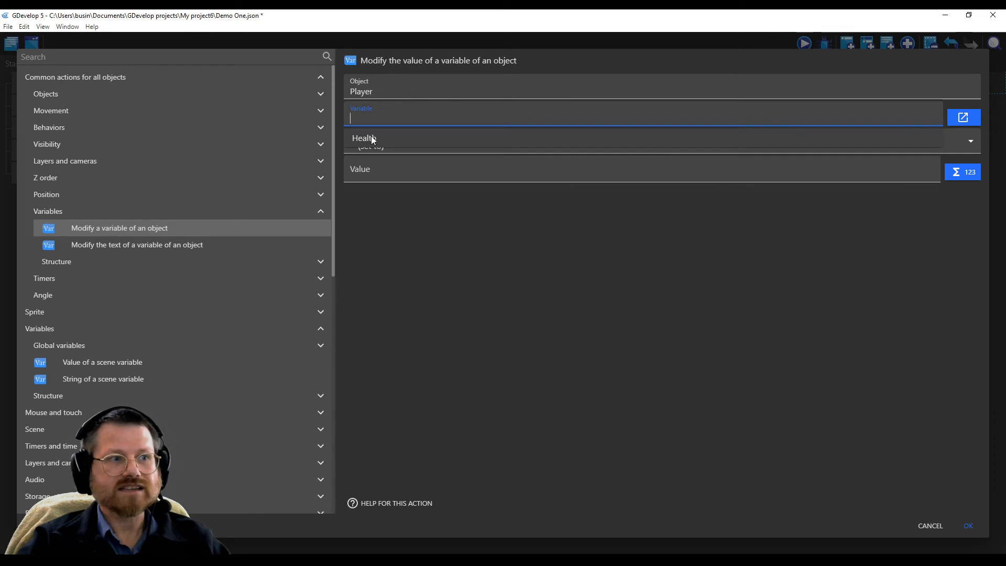
left_click(361, 139)
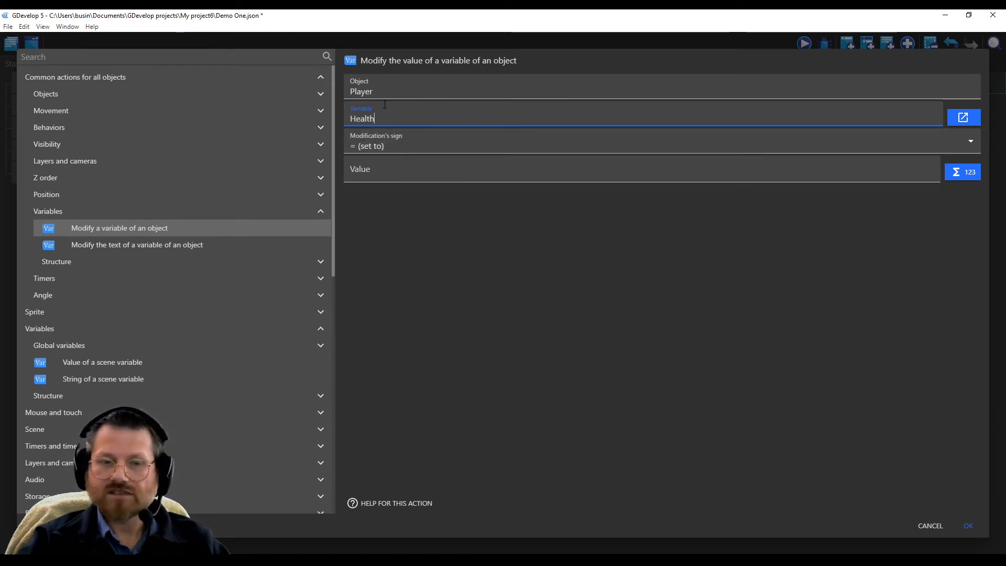
left_click(386, 166)
type("100")
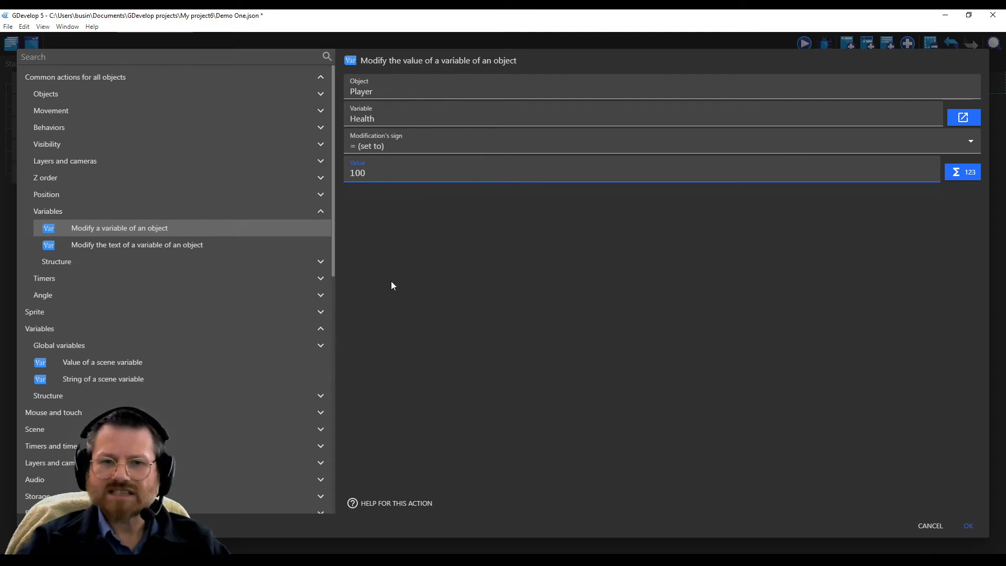
left_click(968, 526)
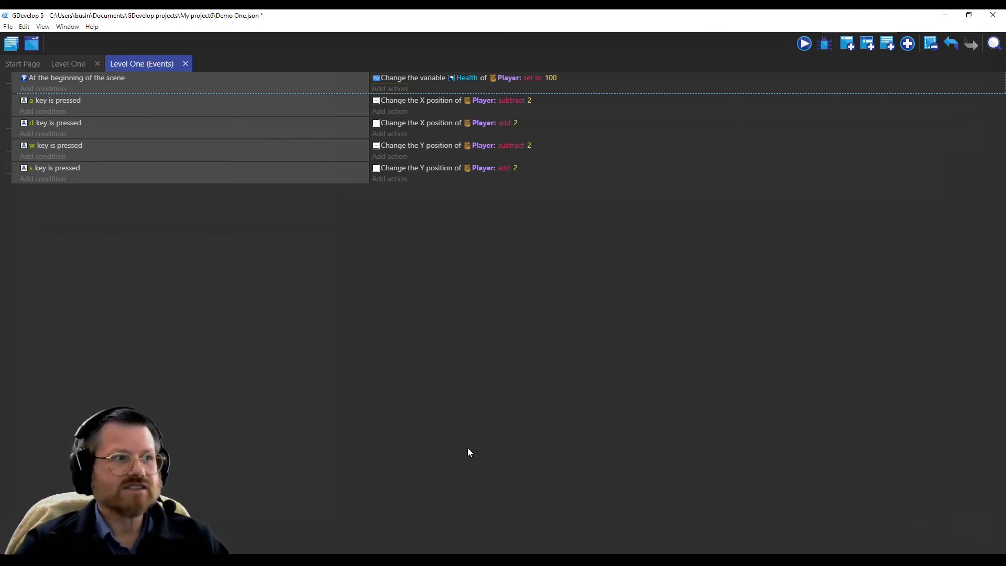
Step: Create a new Sprite object in the Level One scene and name it HealthBar
left_click(73, 62)
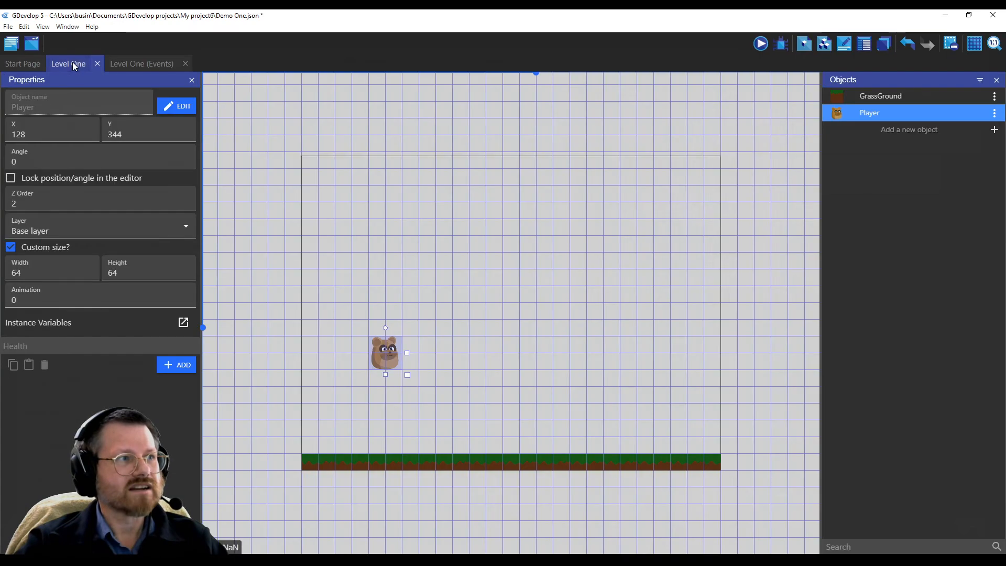
scroll(630, 350, "up", 1)
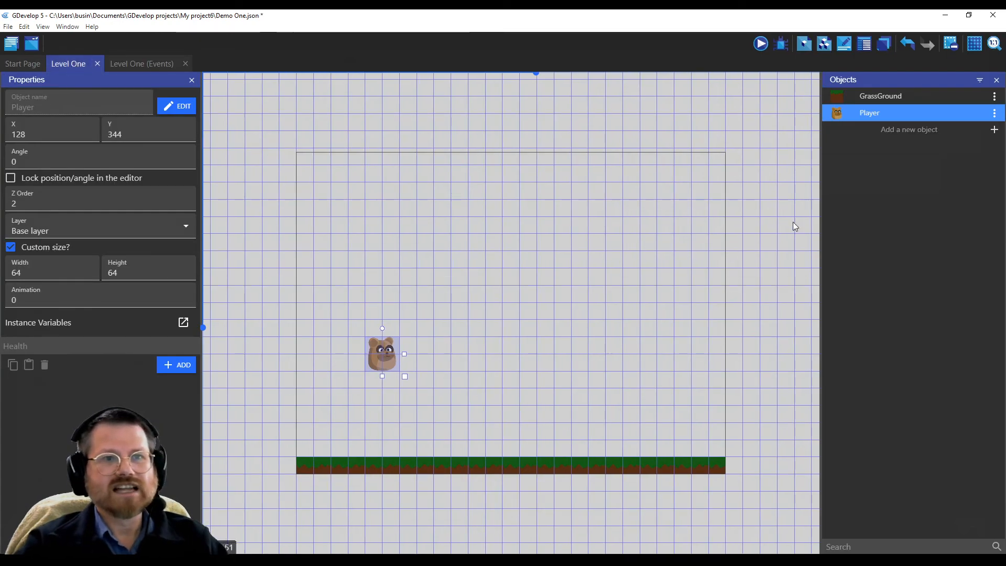
left_click(993, 129)
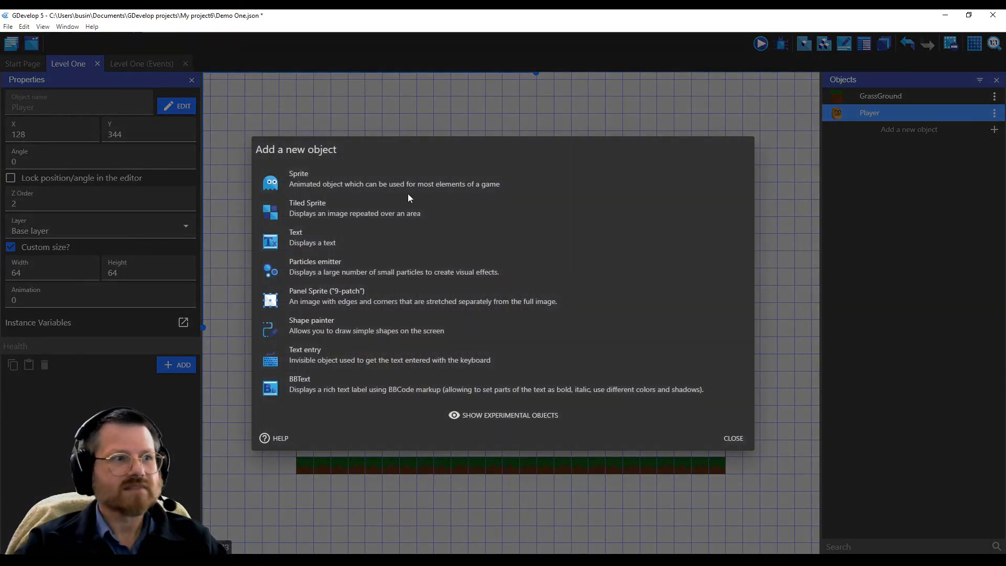
left_click(306, 181)
double_click(324, 268)
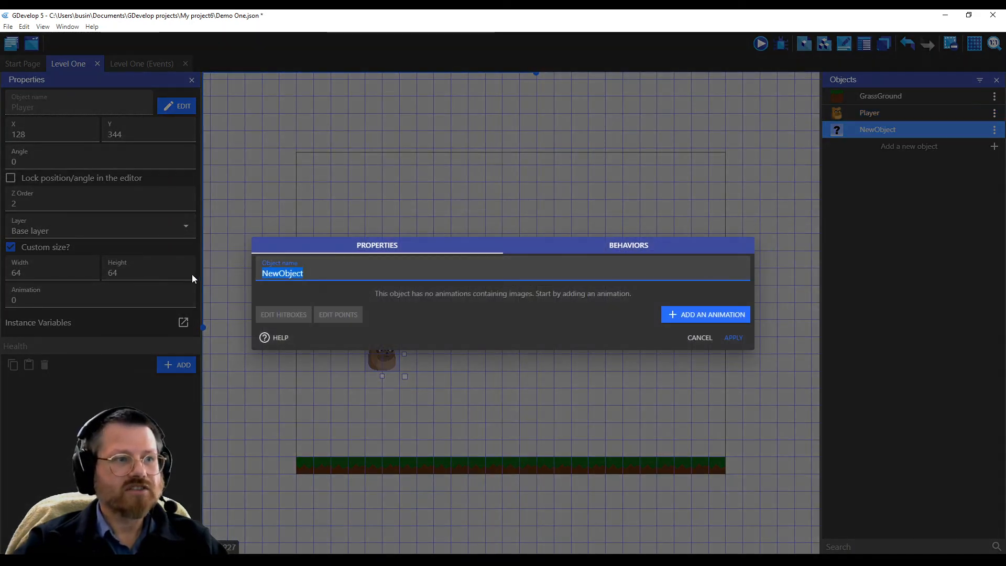
type("HealthBar")
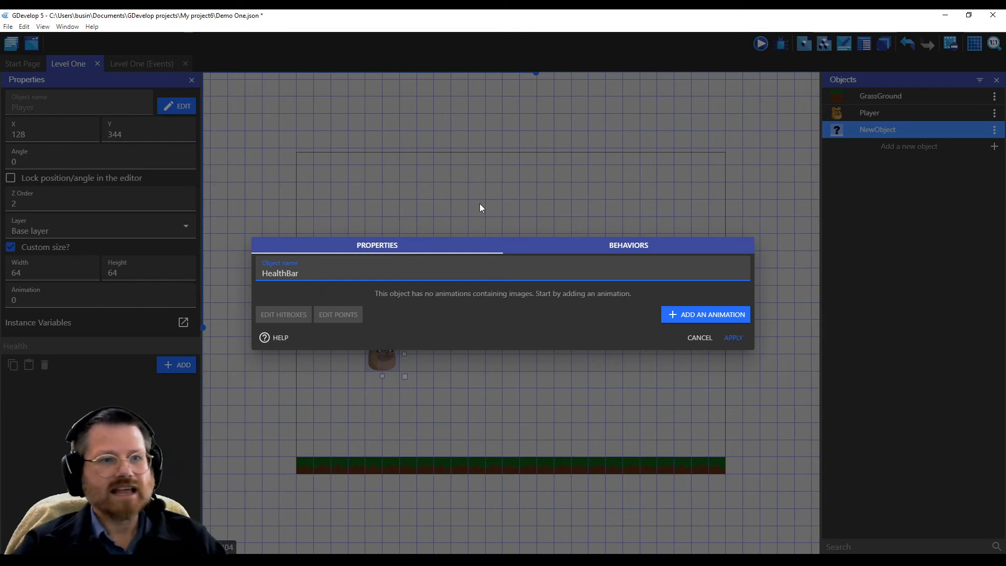
Step: Add an animation to HealthBar, open it for editing in Piskel, and enter 16 px as the resize width and height
left_click(702, 314)
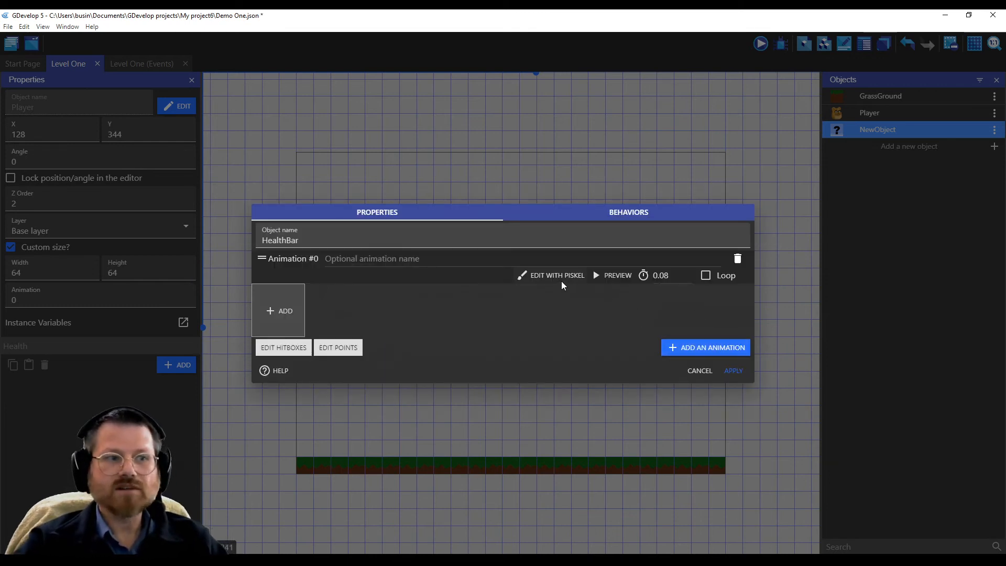
left_click(556, 275)
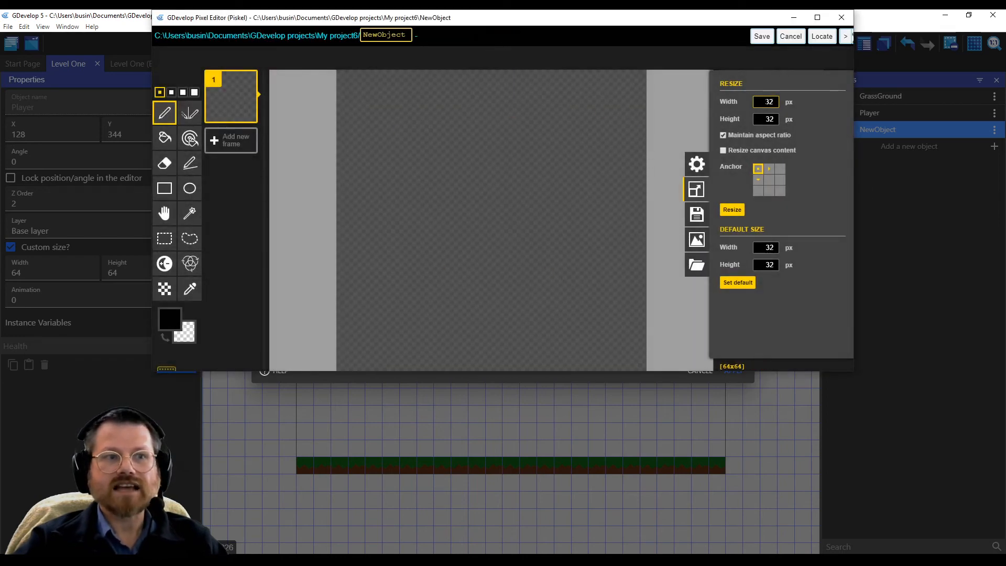
type("16")
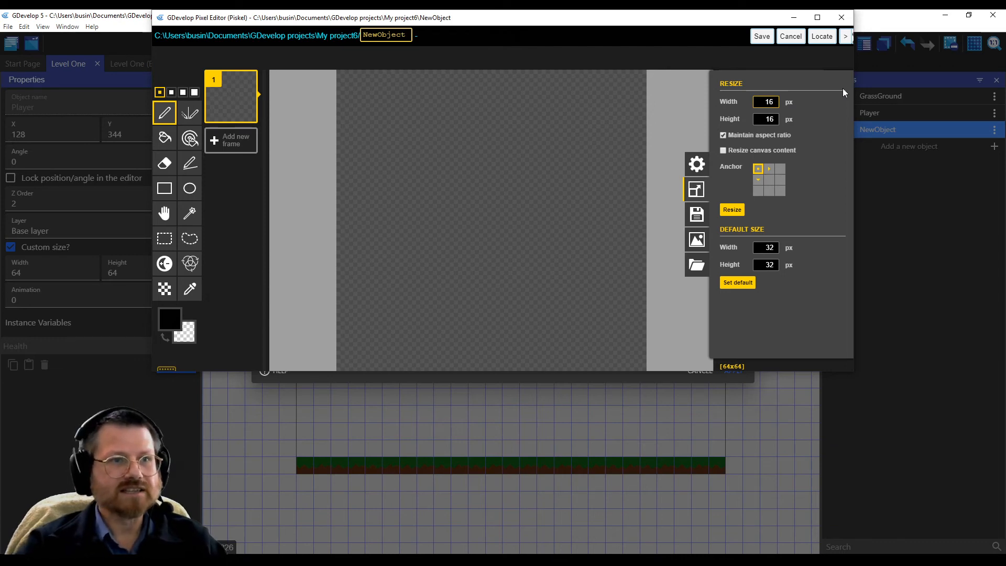
Step: Set the primary drawing colour in the pixel editor to dark green, #1c7800
left_click(173, 313)
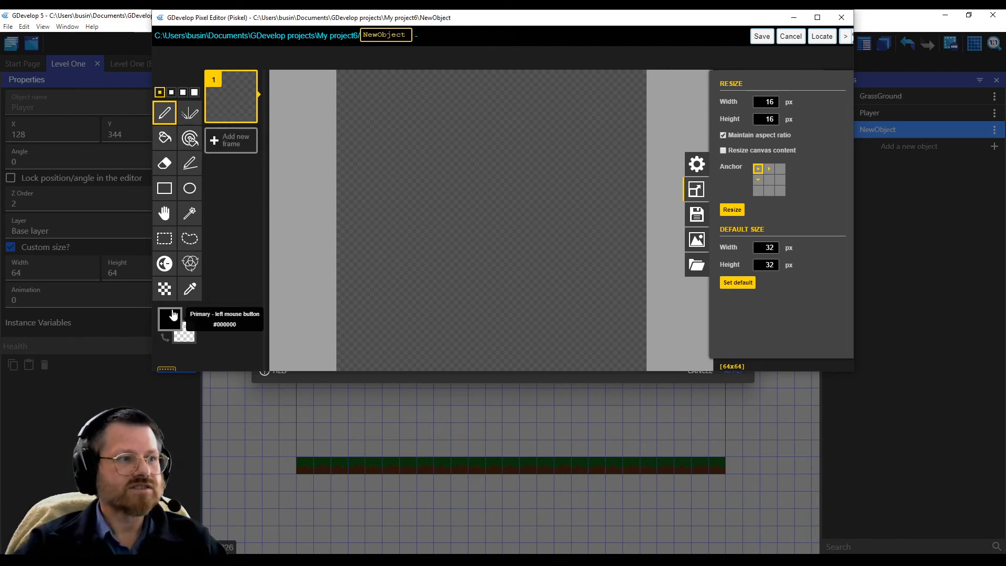
left_click(174, 314)
left_click(267, 233)
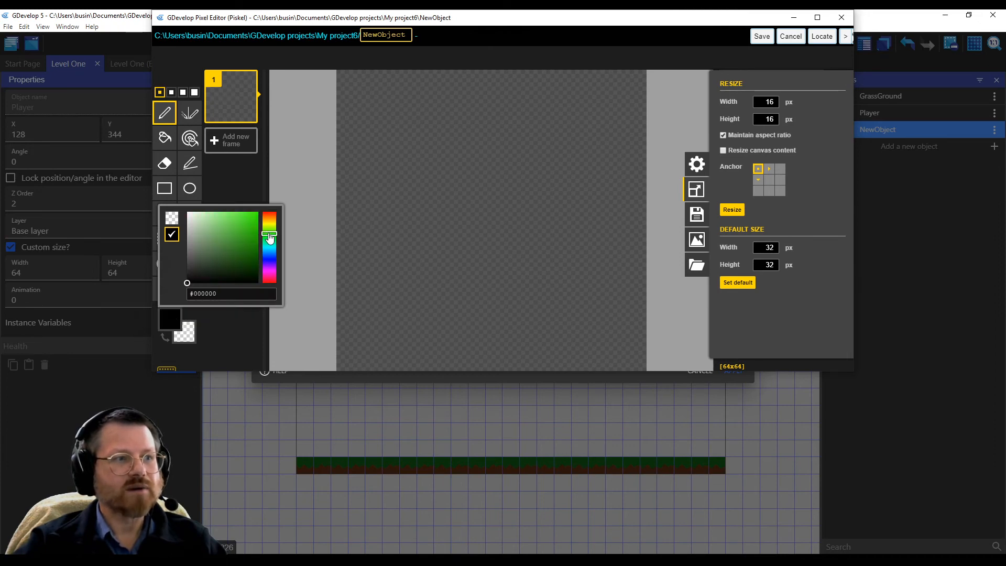
left_click(258, 247)
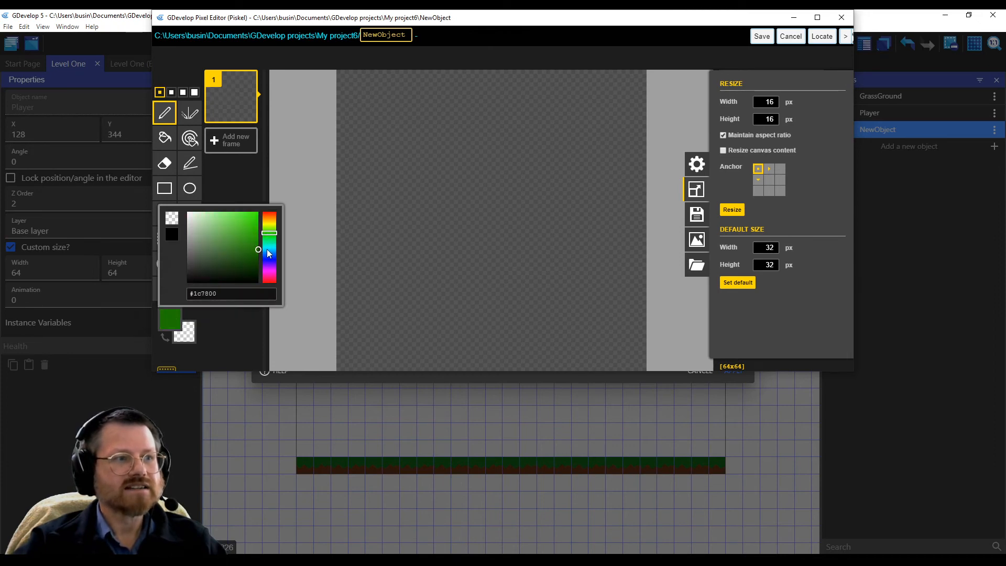
Step: Fill the whole canvas with the dark green and save the image to the HealthBar object under the name HealthBarSprite
left_click(165, 138)
left_click(449, 321)
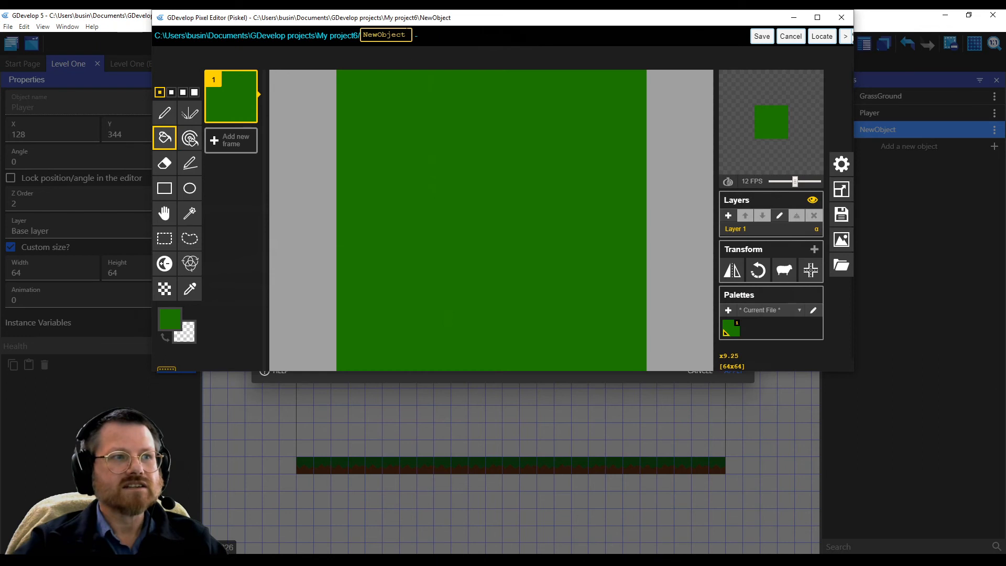
double_click(384, 35)
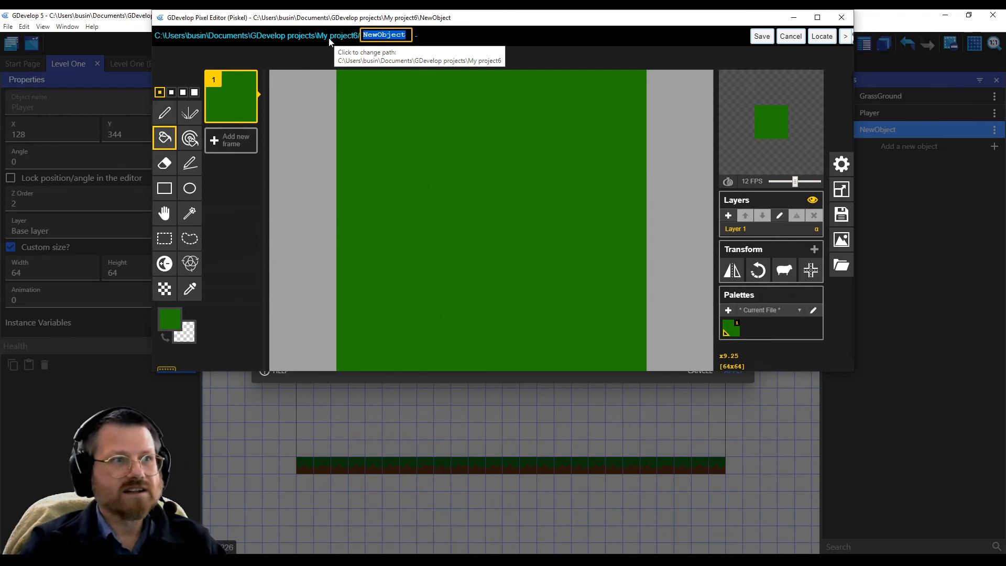
type("Health")
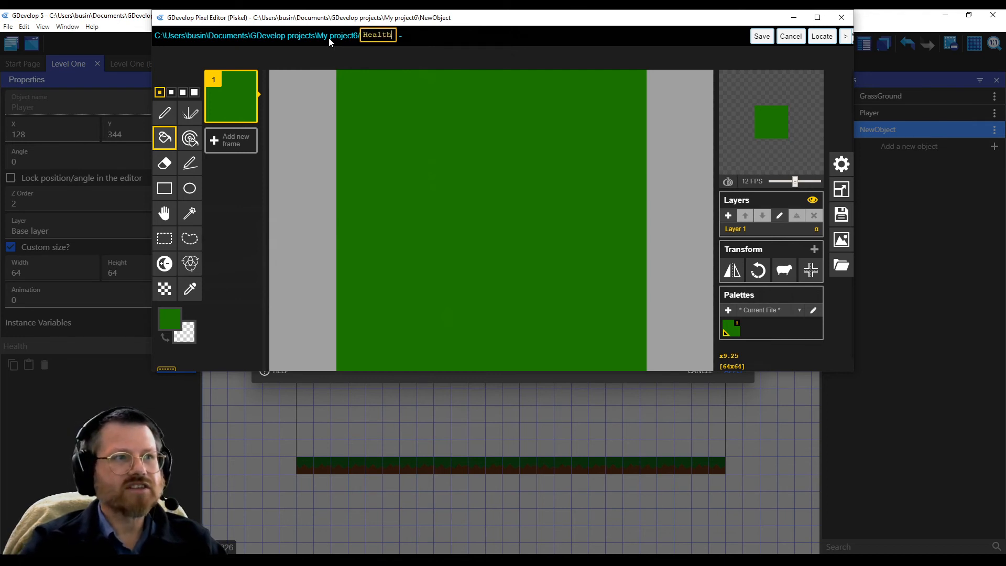
type("BarS")
type("te")
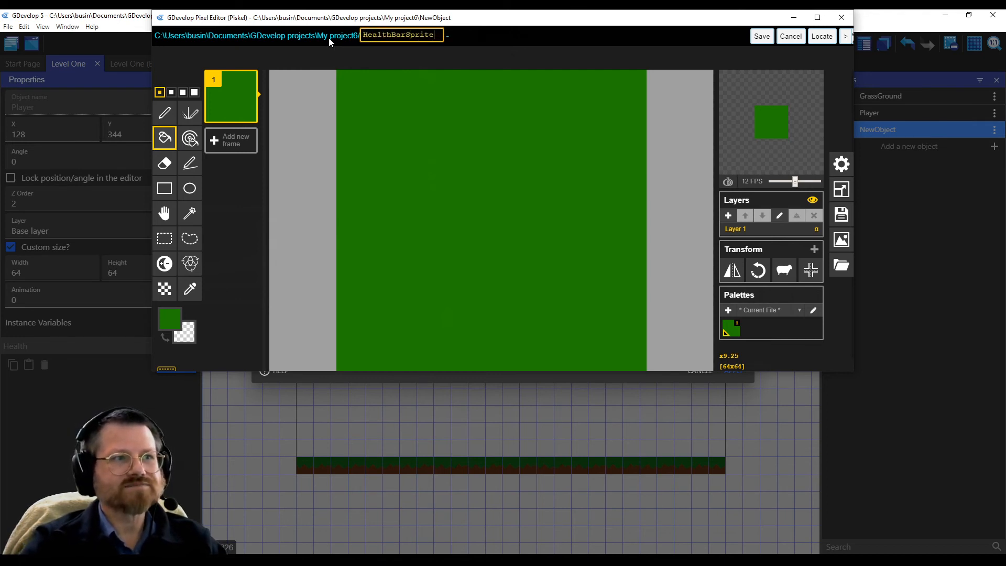
left_click(762, 36)
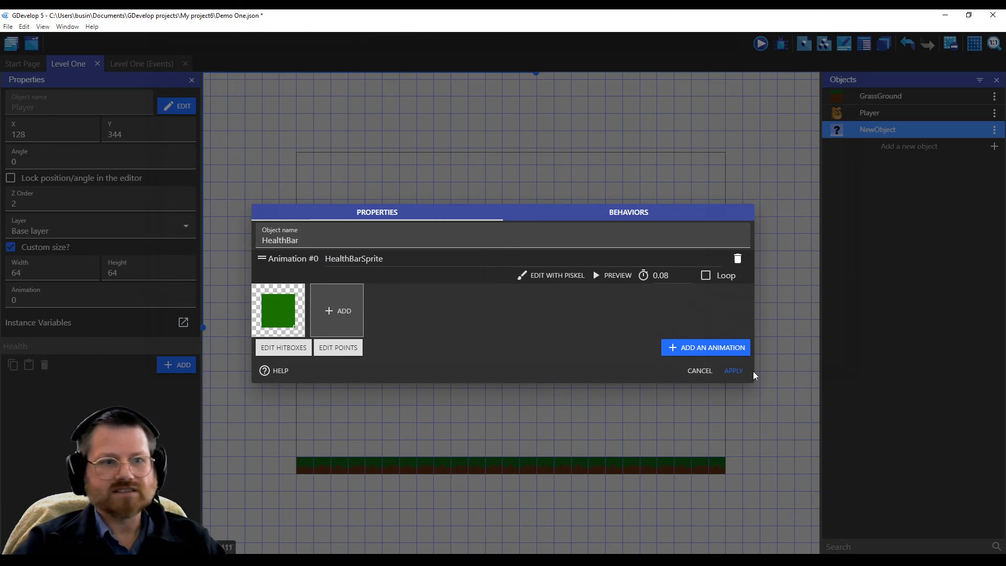
left_click(733, 371)
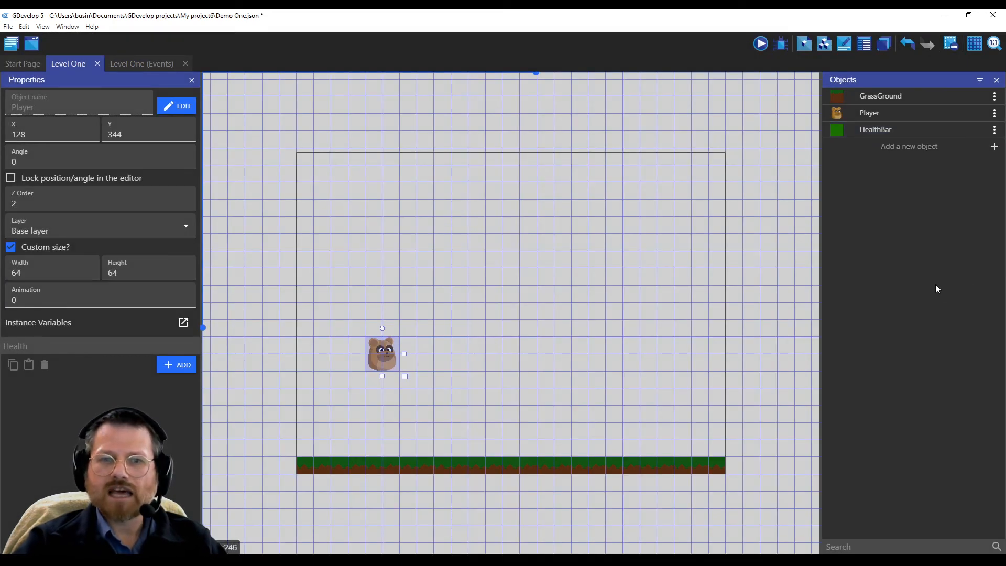
Step: Place a HealthBar instance in the scene at X 64, Y 24 and shrink it to 32 by 32
mouse_move(875, 129)
left_mouse_down()
mouse_move(356, 205)
mouse_move(340, 175)
left_mouse_up()
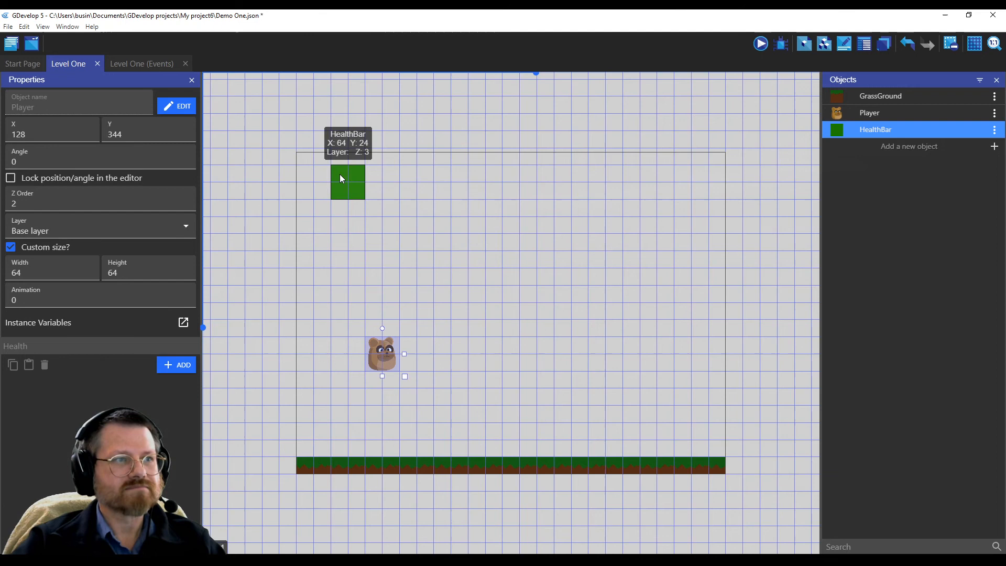
left_click(359, 194)
left_click_drag(370, 203, 353, 189)
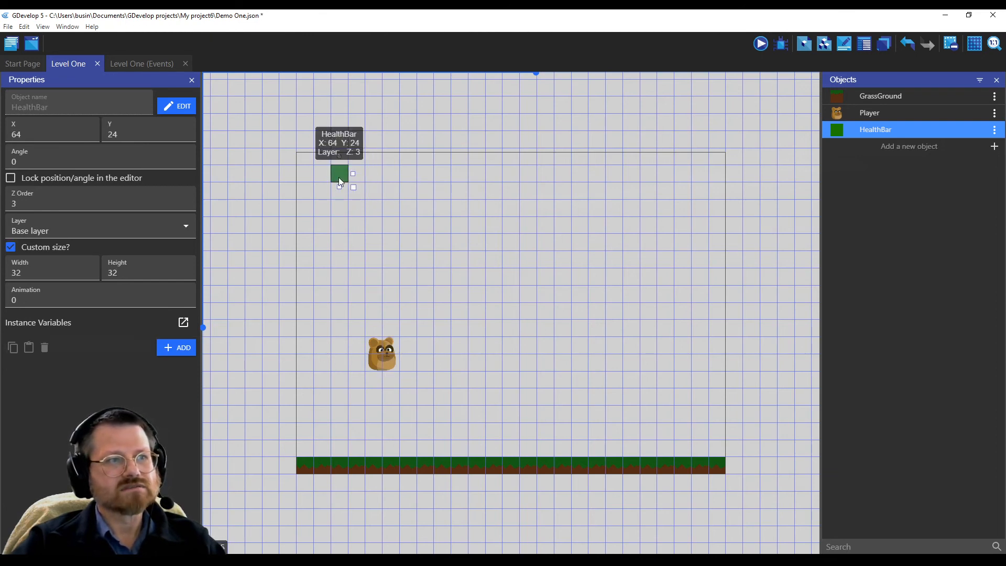
Step: Set the HealthBar instance's width and height to 16 and move it to X 96, Y 24
left_click(27, 273)
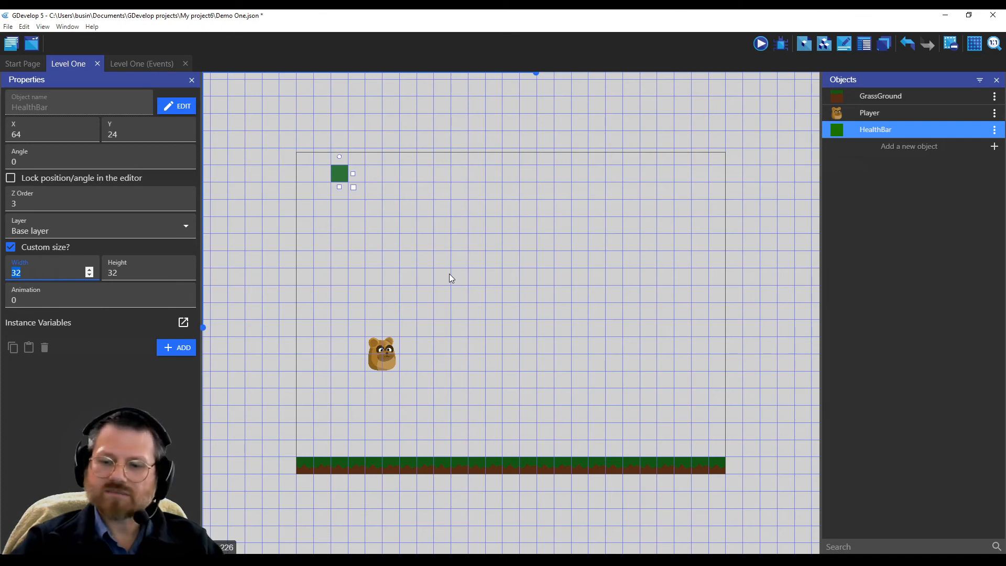
key("BackSpace")
key("BackSpace")
type("16")
key("Tab")
type("16")
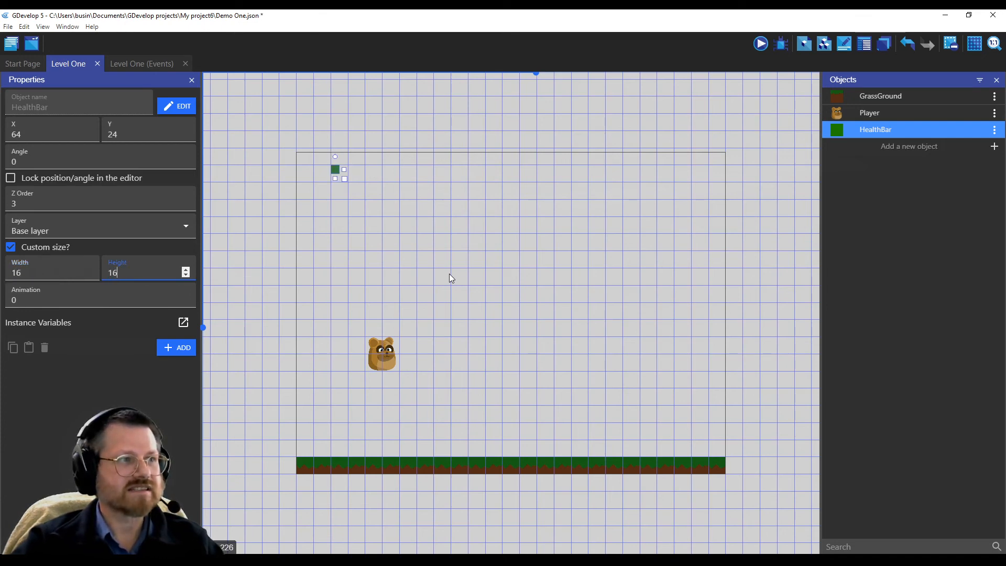
mouse_move(337, 168)
left_mouse_down()
mouse_move(370, 169)
mouse_move(359, 168)
left_mouse_up()
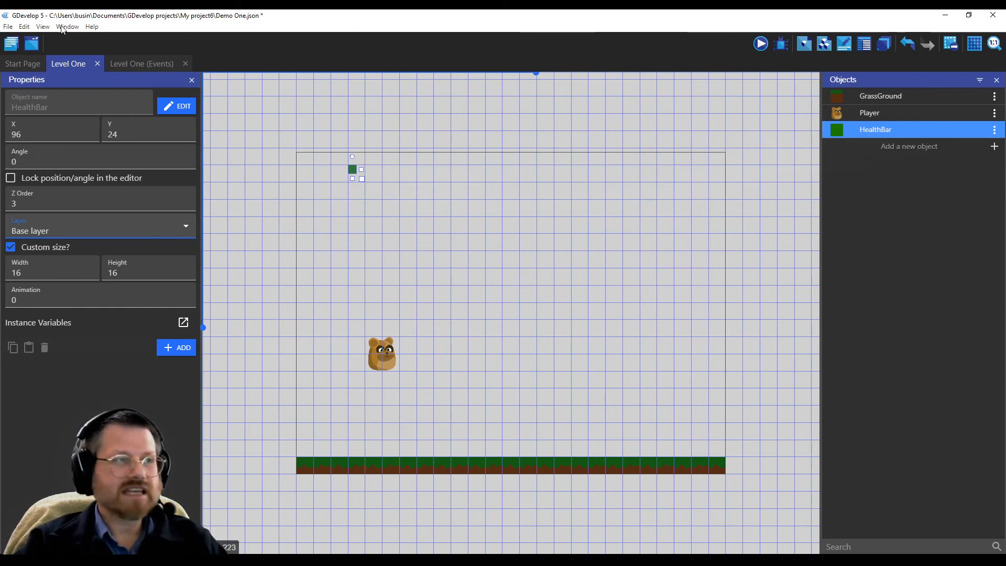
Step: Add a sprite width action for HealthBar to the scene-start event, with the operator set to
left_click(133, 63)
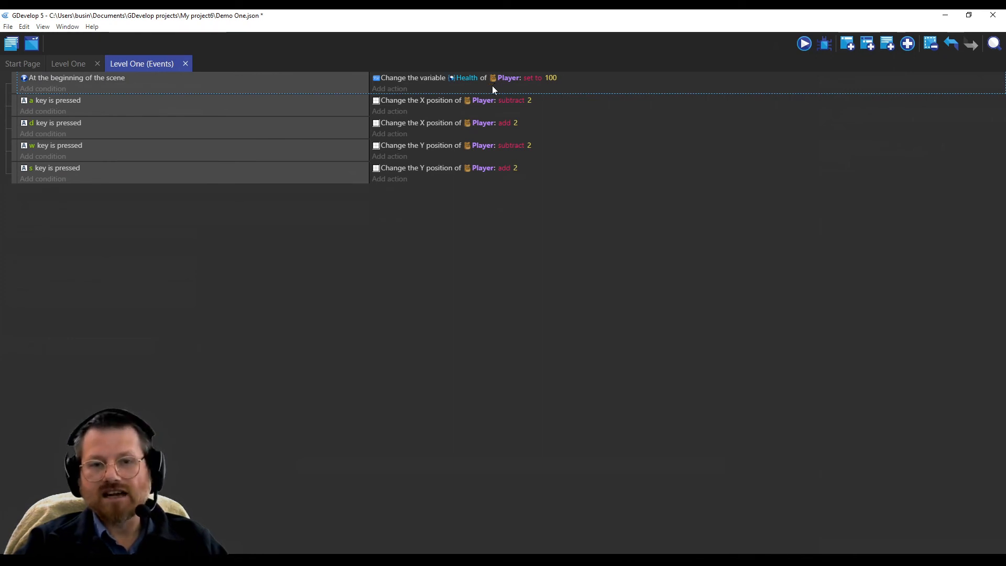
left_click(387, 89)
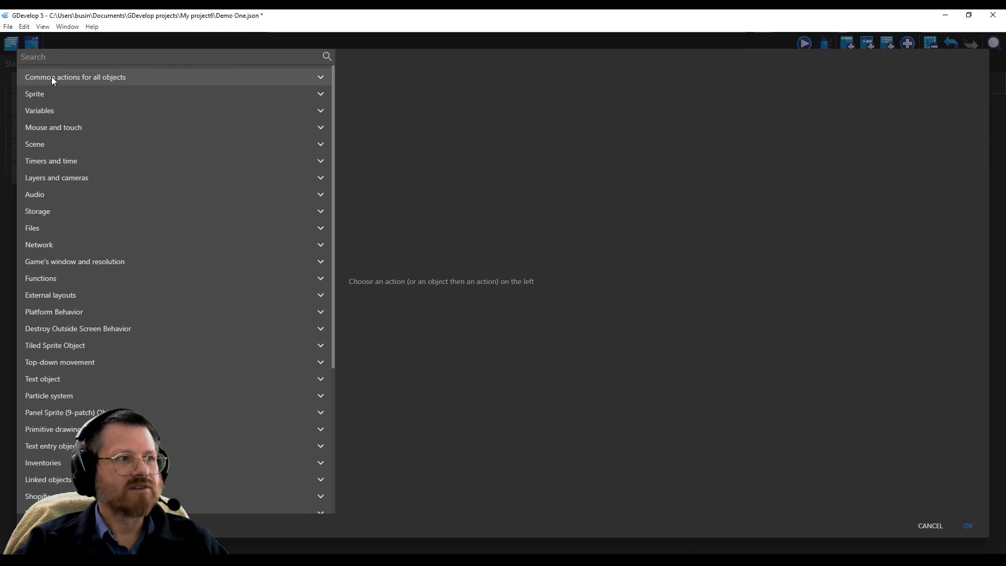
left_click(87, 76)
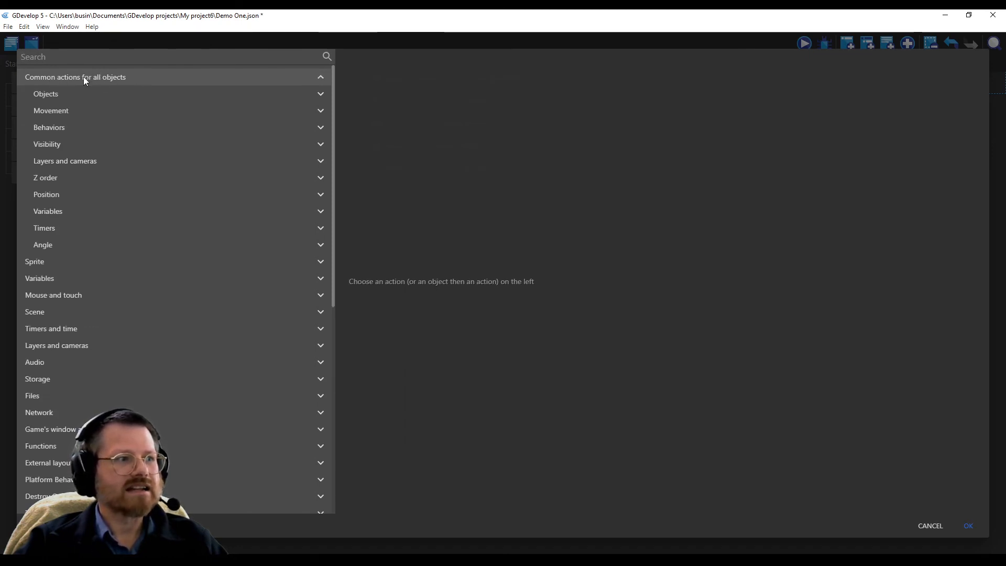
left_click(38, 263)
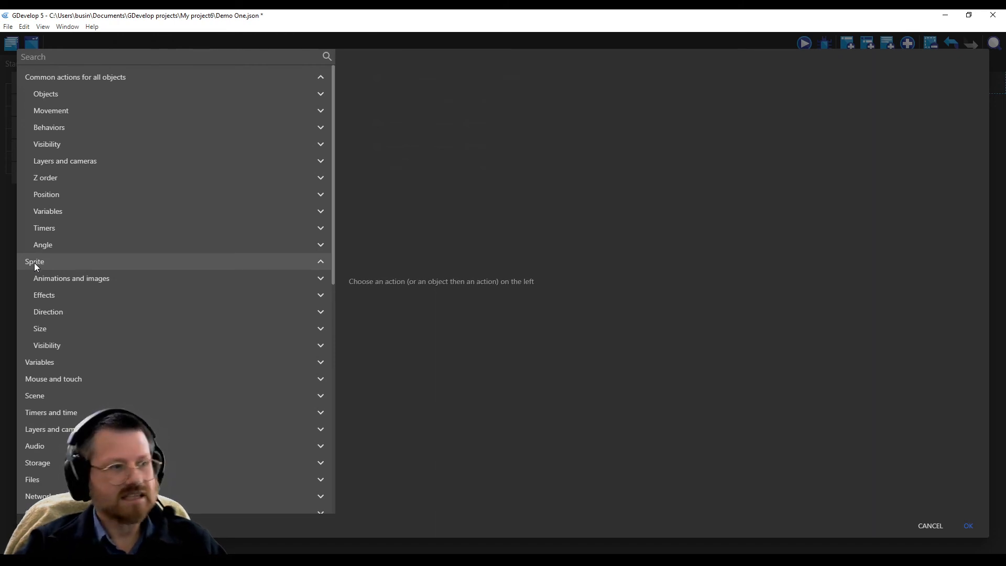
left_click(41, 329)
scroll(177, 312, "down", 2)
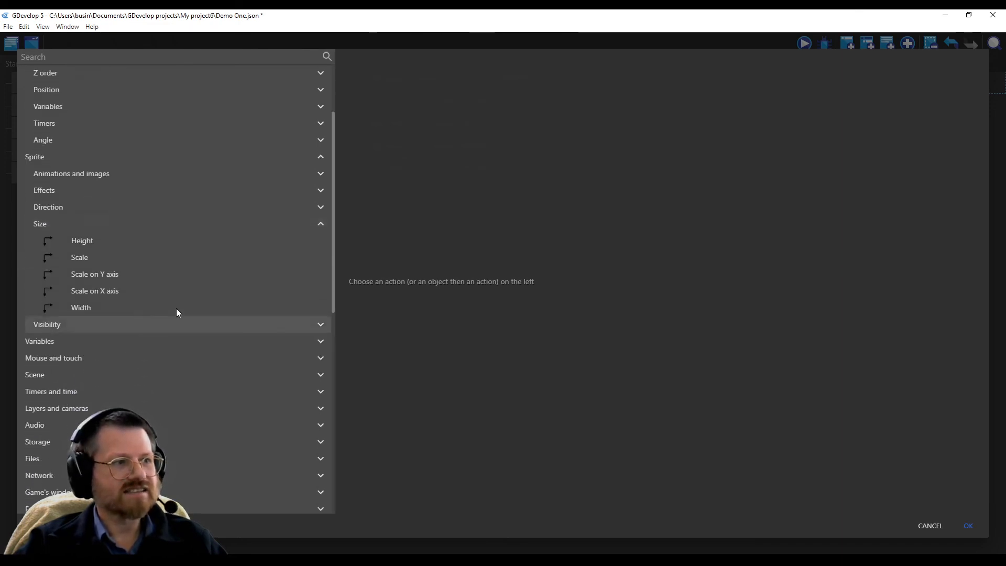
left_click(82, 313)
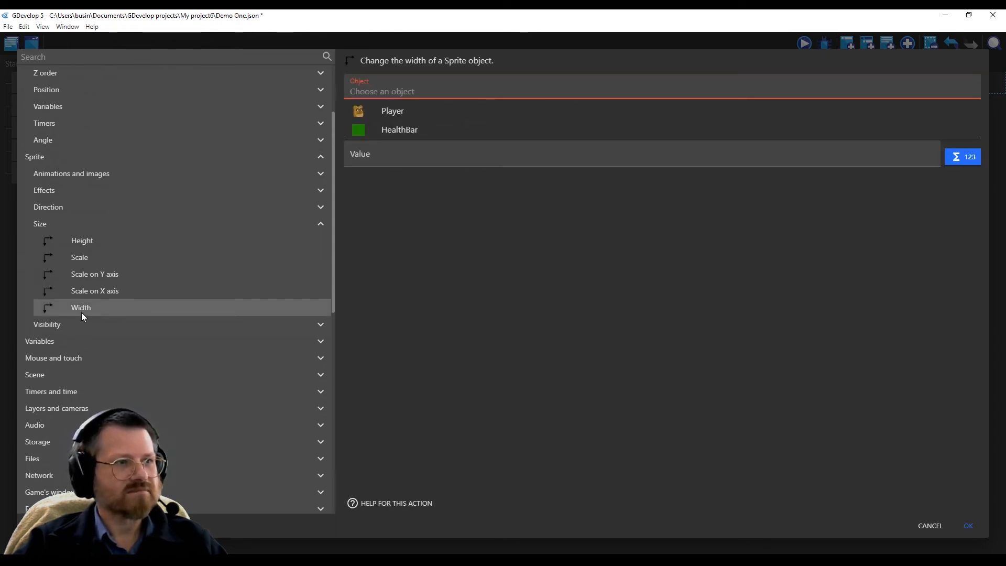
left_click(395, 131)
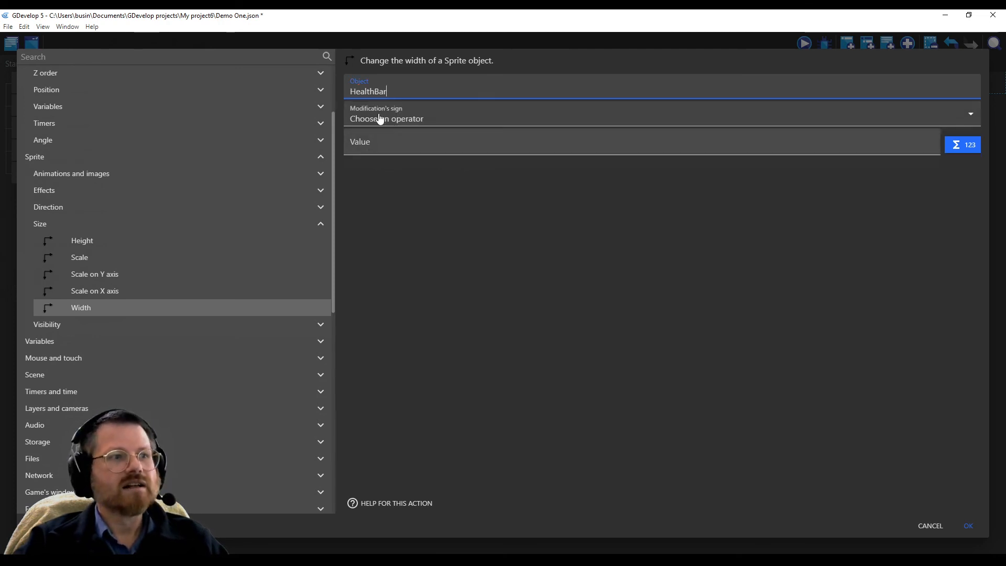
left_click(381, 117)
left_click(379, 142)
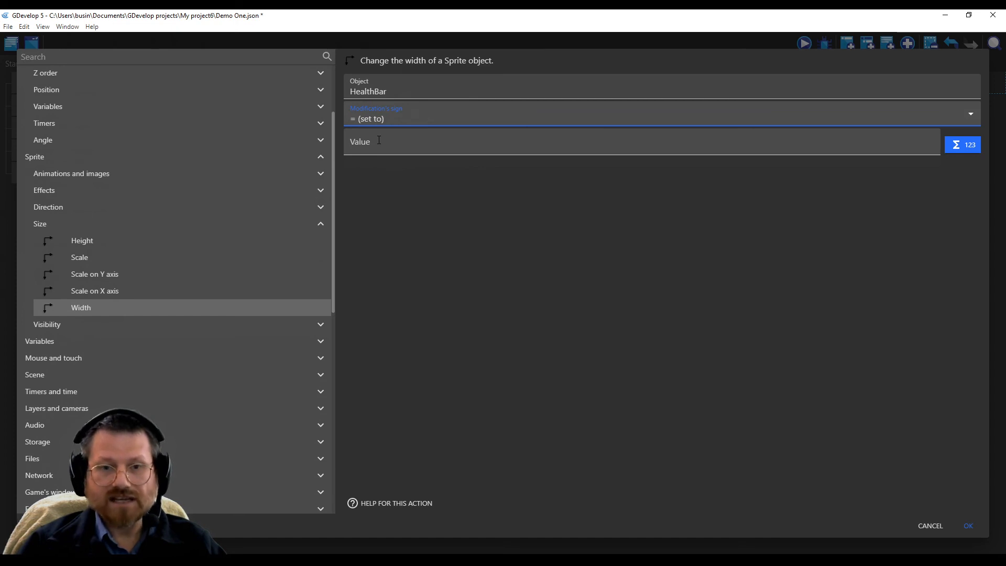
Step: Enter the expression Player.Variable(Health) directly as the width value, and clear it again
left_click(387, 143)
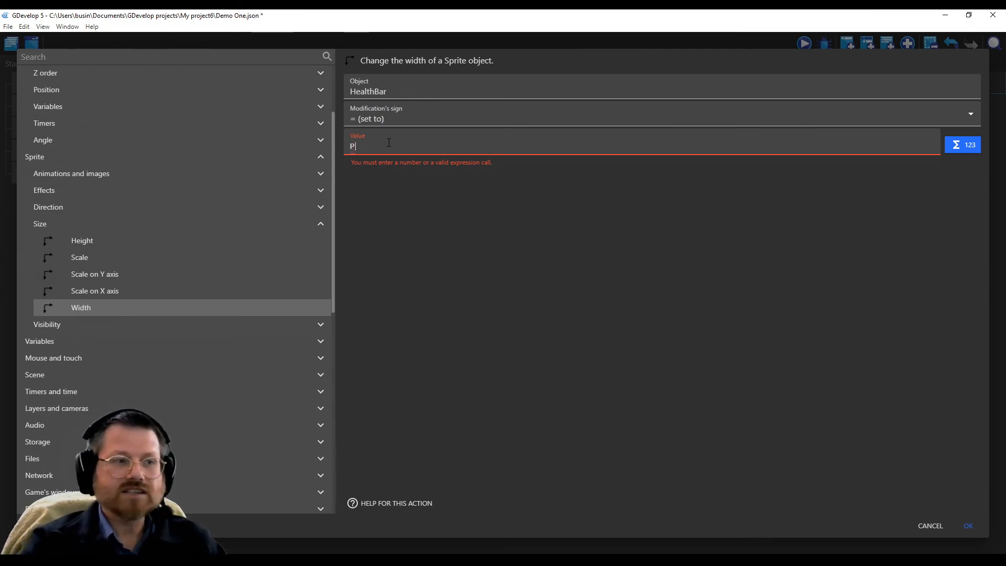
type("Player.")
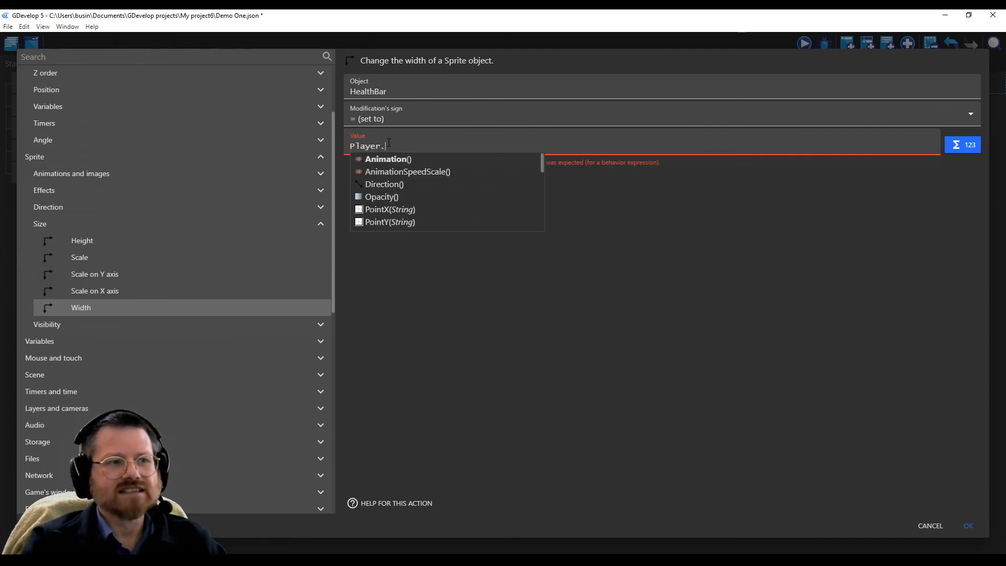
type("ariable")
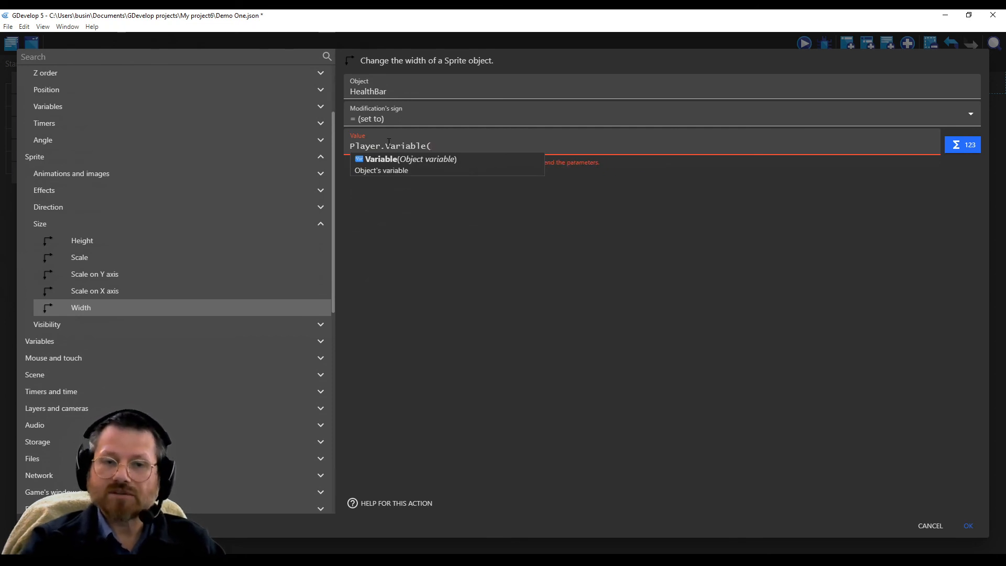
type("(Health)")
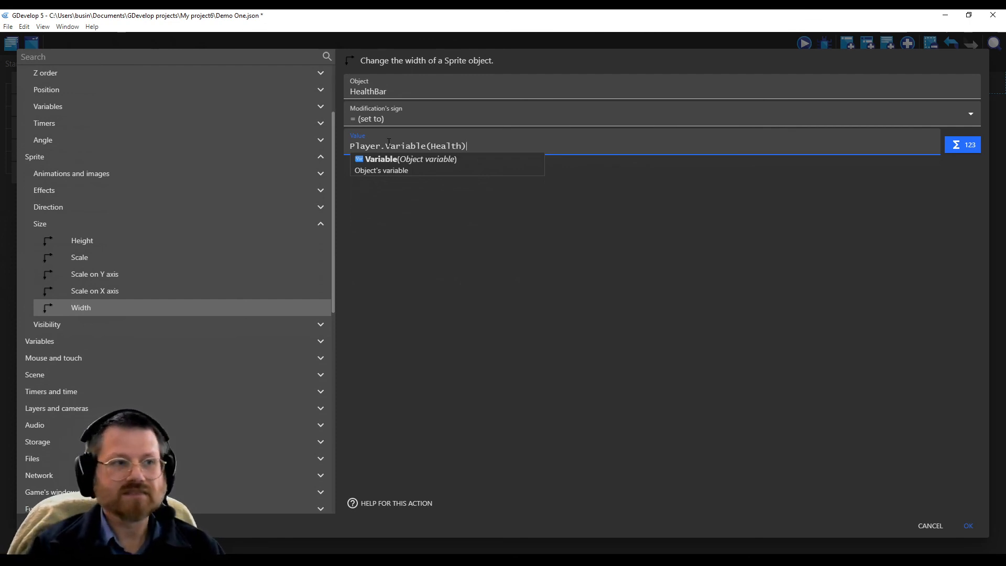
left_click(771, 218)
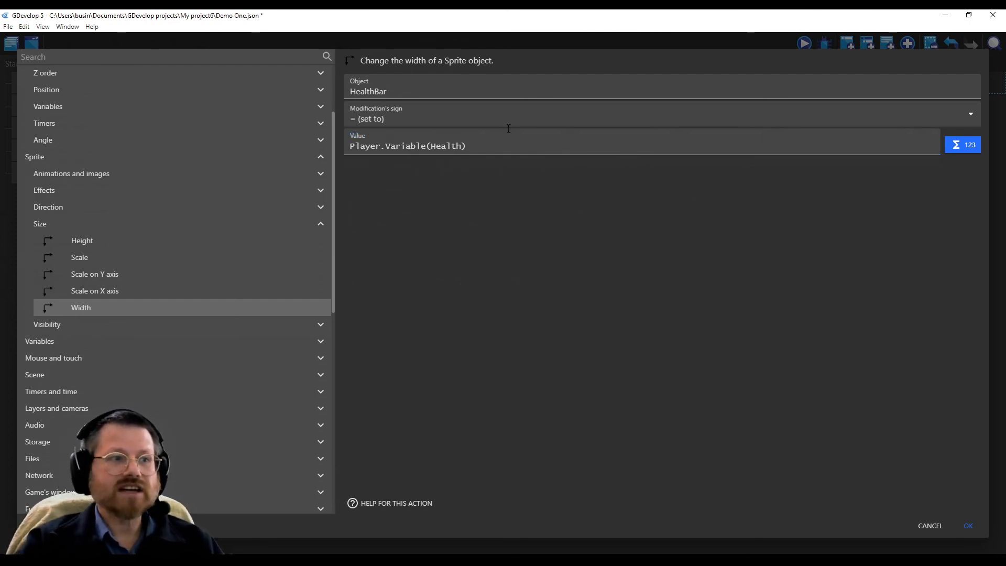
triple_click(484, 148)
key("BackSpace")
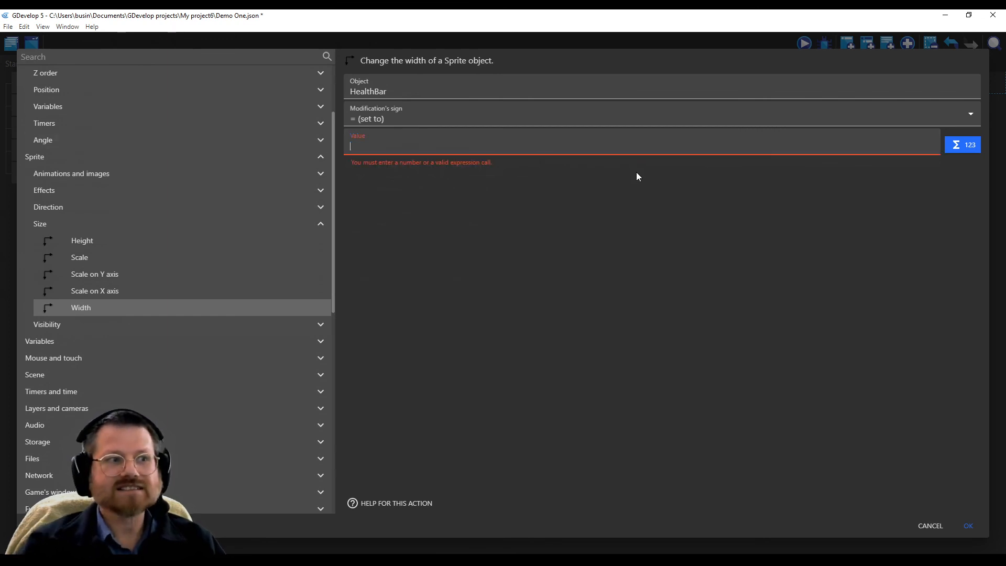
Step: Build the width value with the expression builder as an object's variable expression, using the object Player and the variable Health
left_click(958, 146)
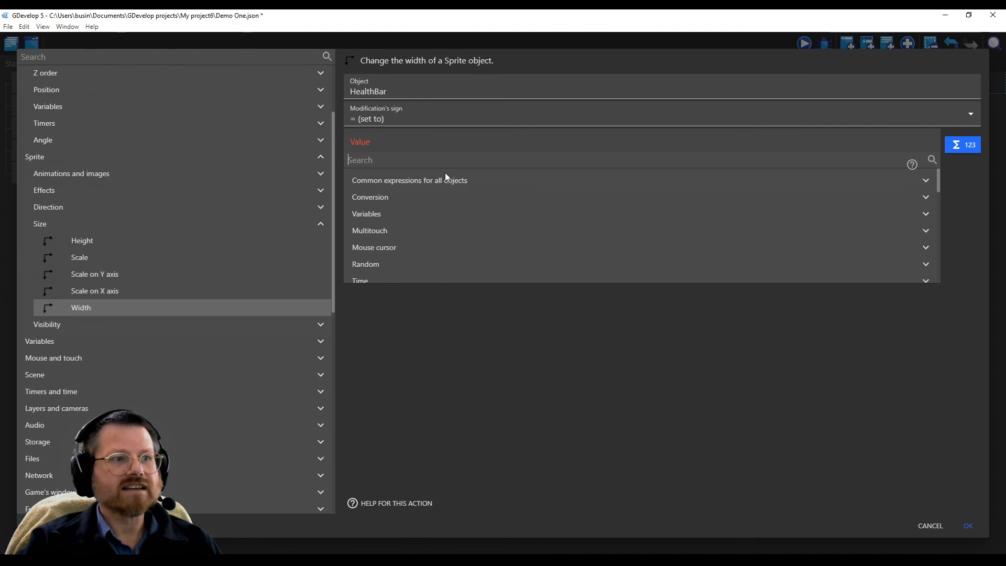
left_click(406, 181)
scroll(388, 256, "down", 2)
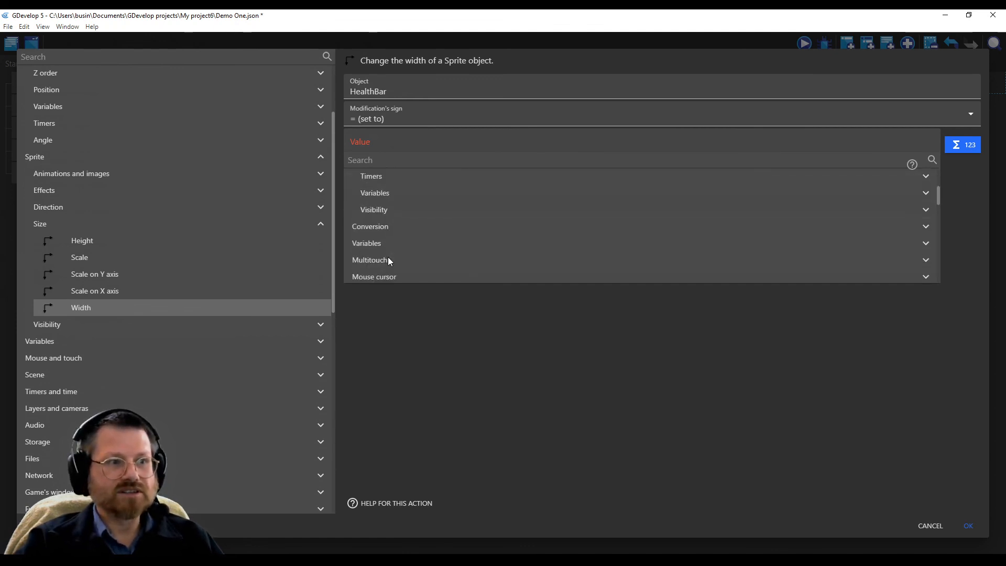
left_click(388, 193)
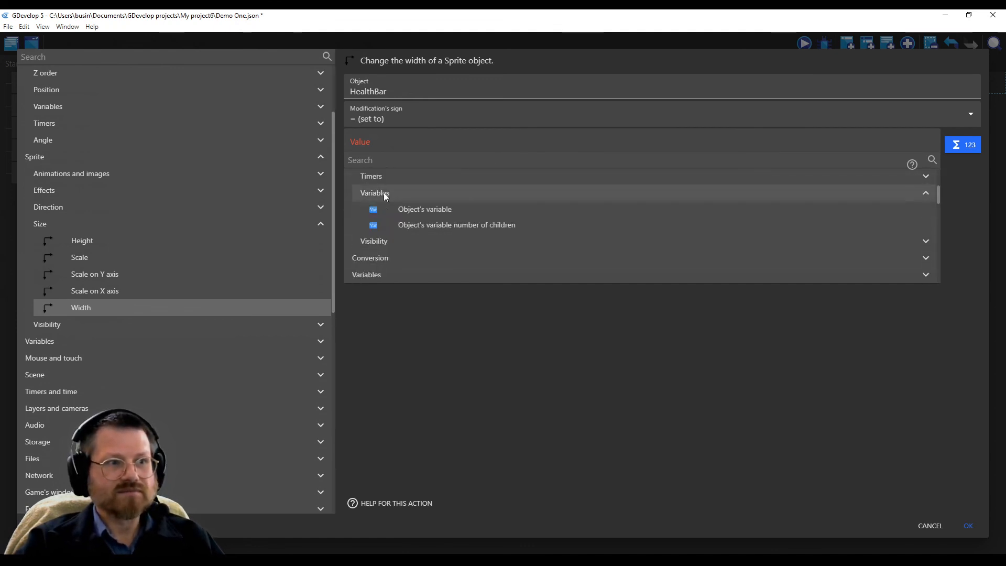
left_click(424, 209)
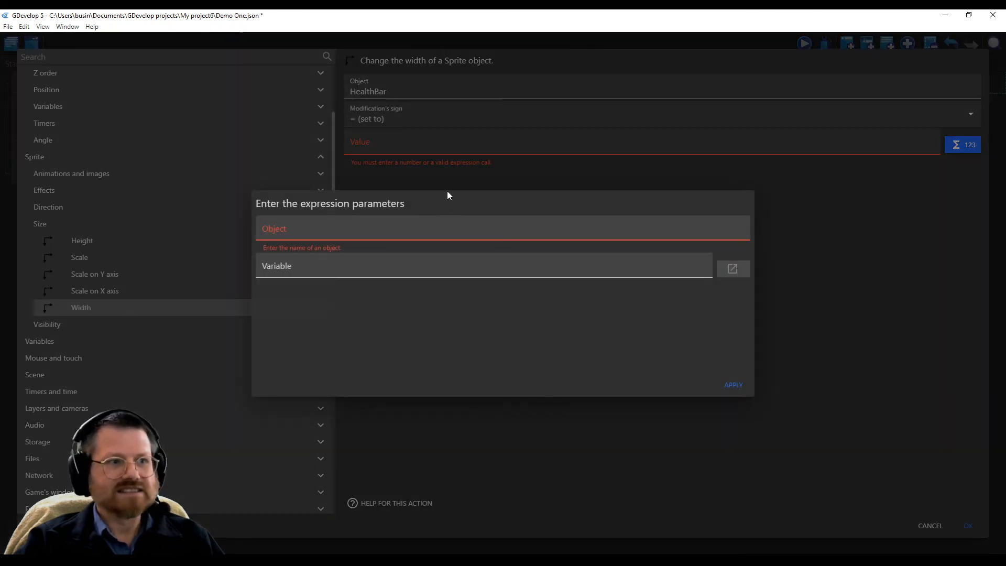
left_click(312, 229)
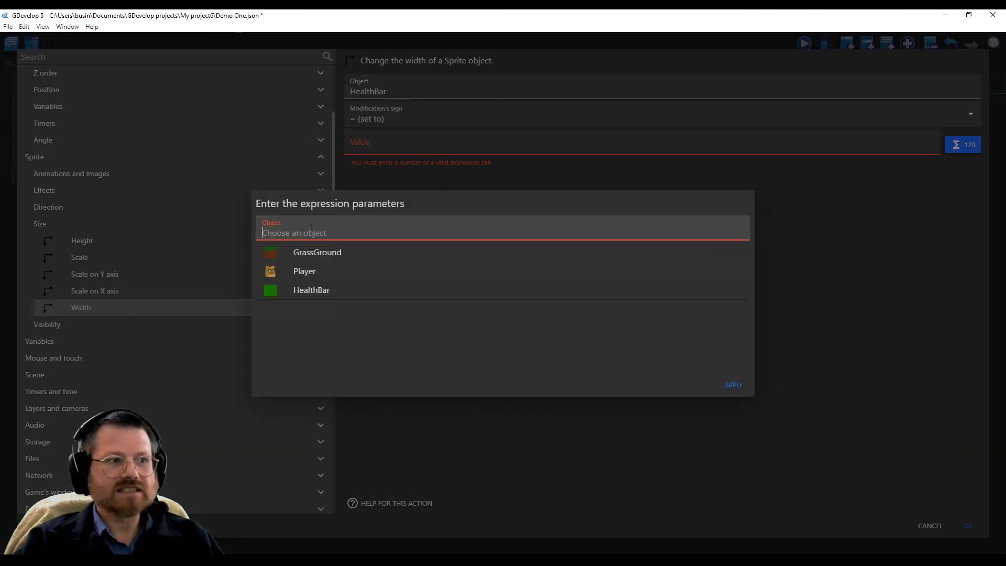
left_click(305, 272)
left_click(316, 266)
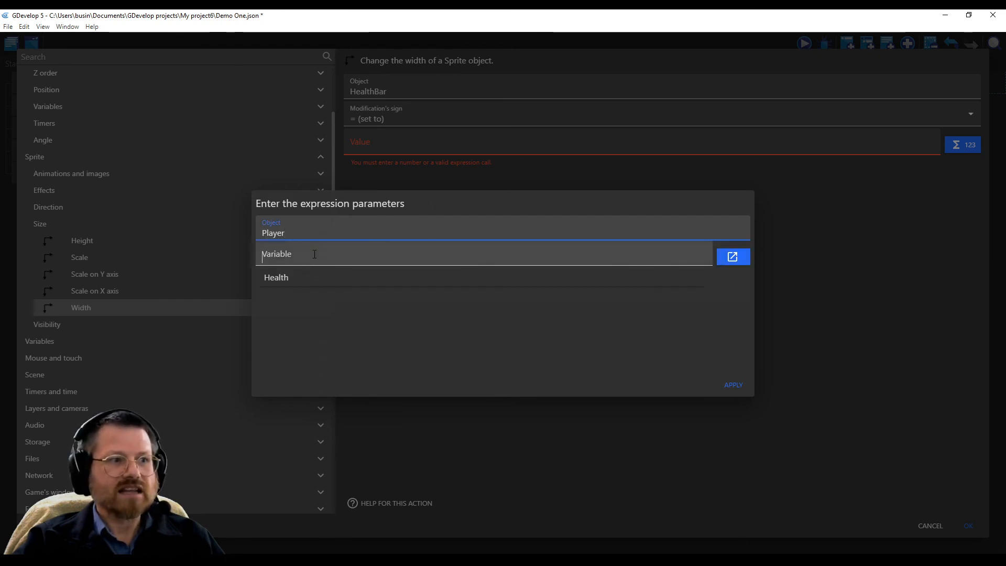
left_click(280, 278)
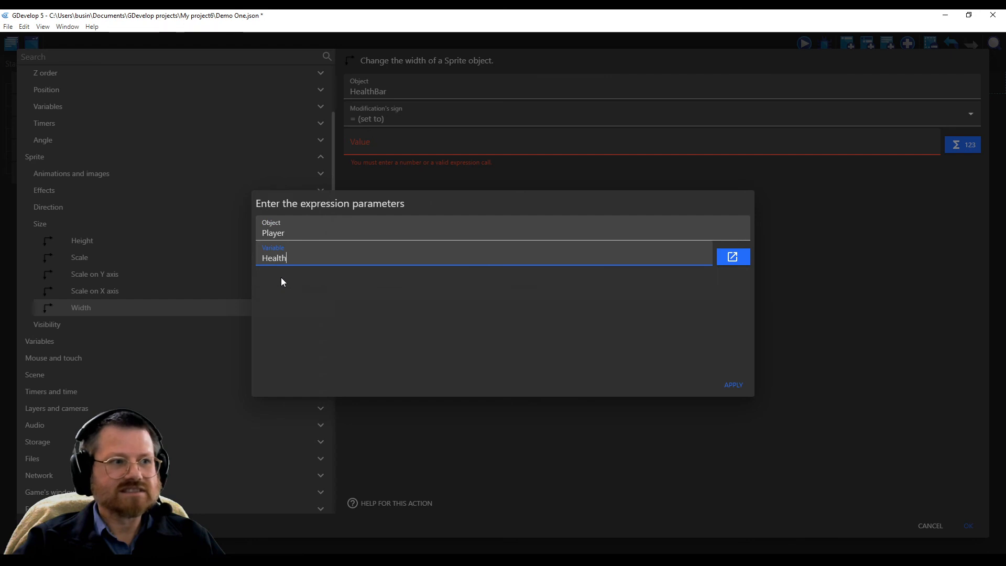
left_click(734, 385)
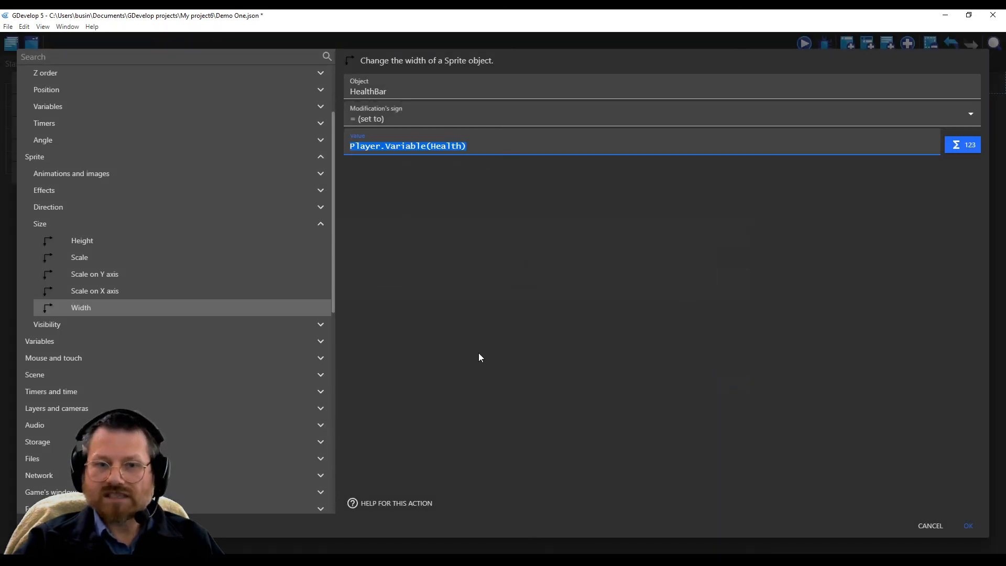
Step: Extend the width expression to Player.Variable(Health)*2 and confirm the action
left_click(510, 136)
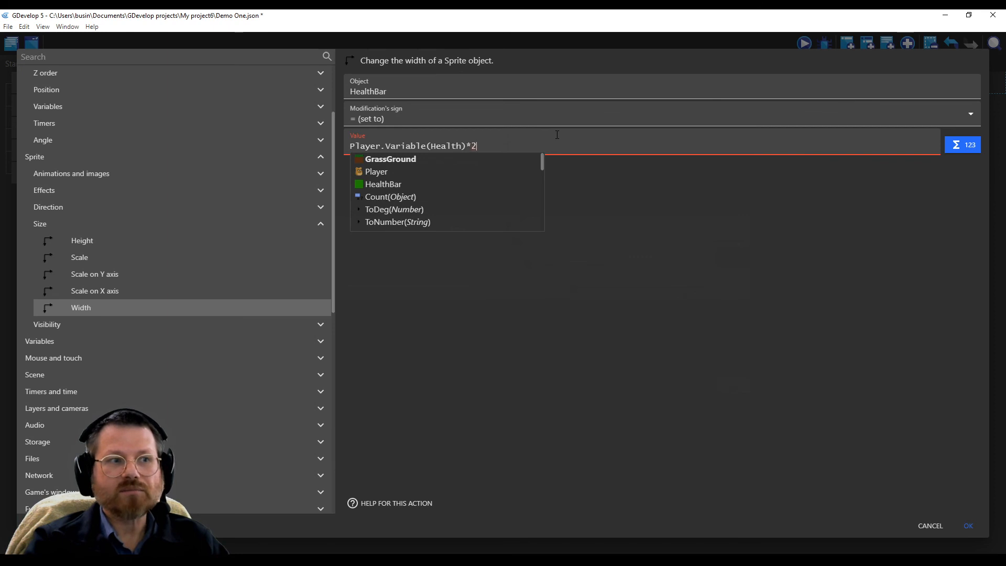
type("2")
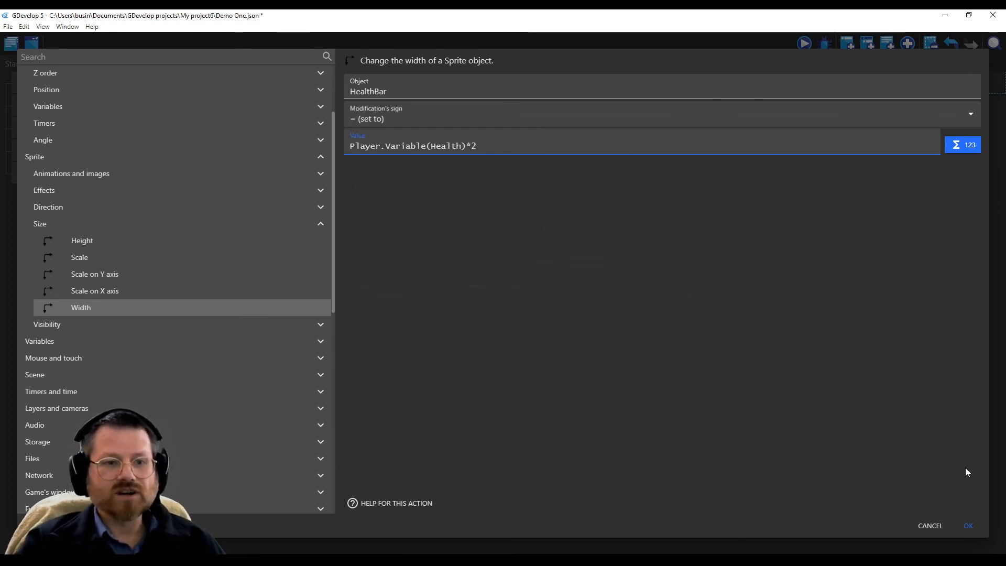
left_click(972, 523)
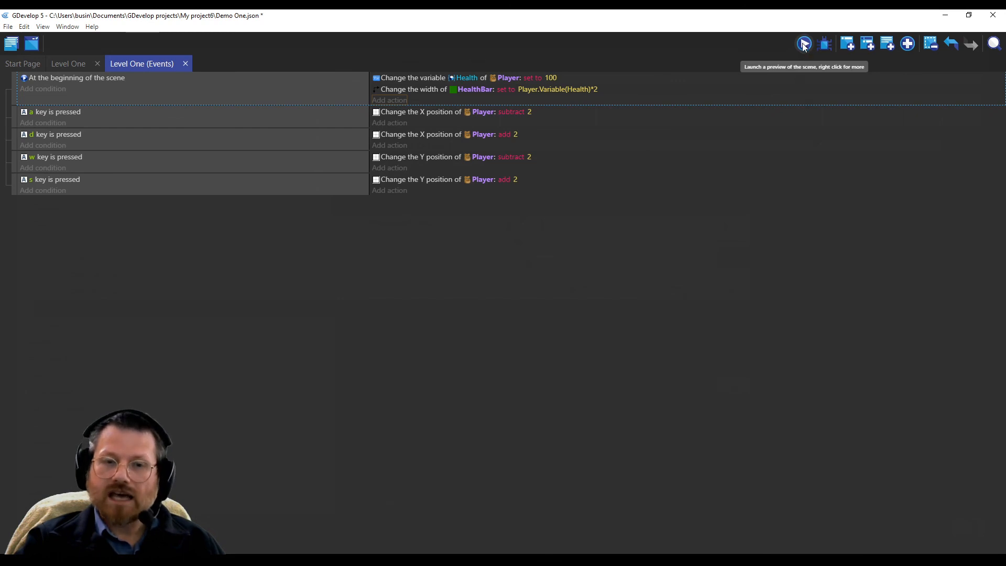
Step: Return to the Level One scene and launch a preview to check the HealthBar's width
left_click(71, 62)
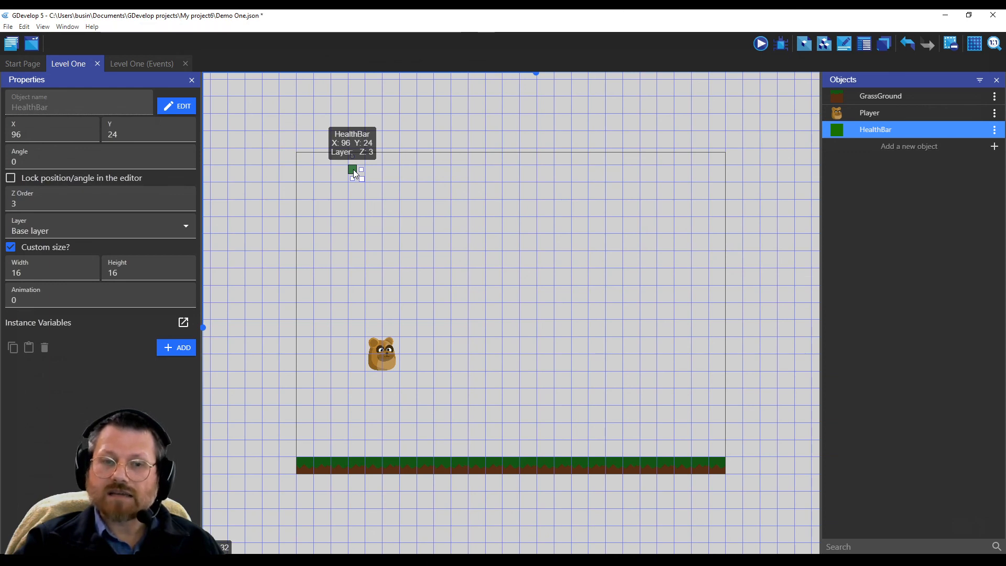
left_click(760, 45)
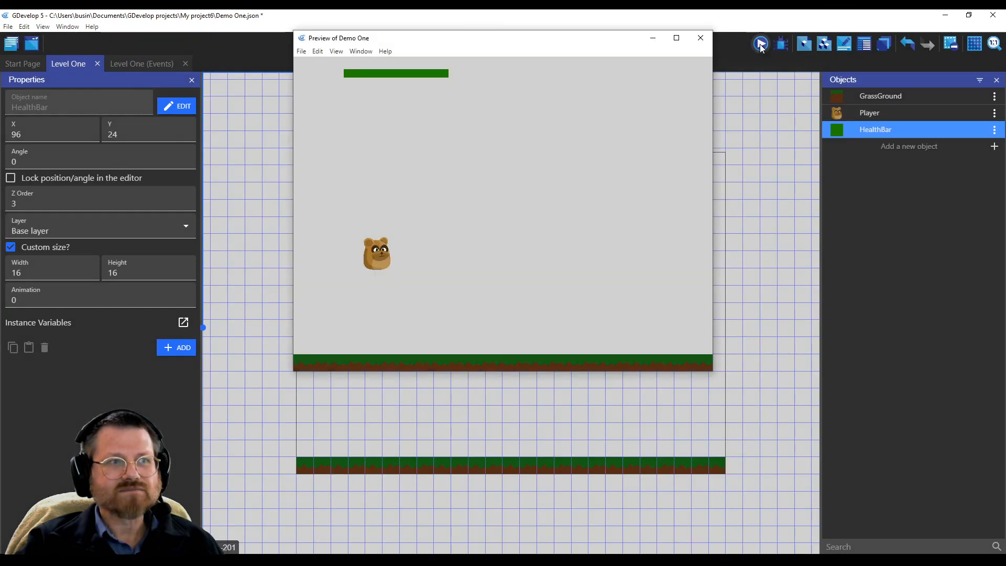